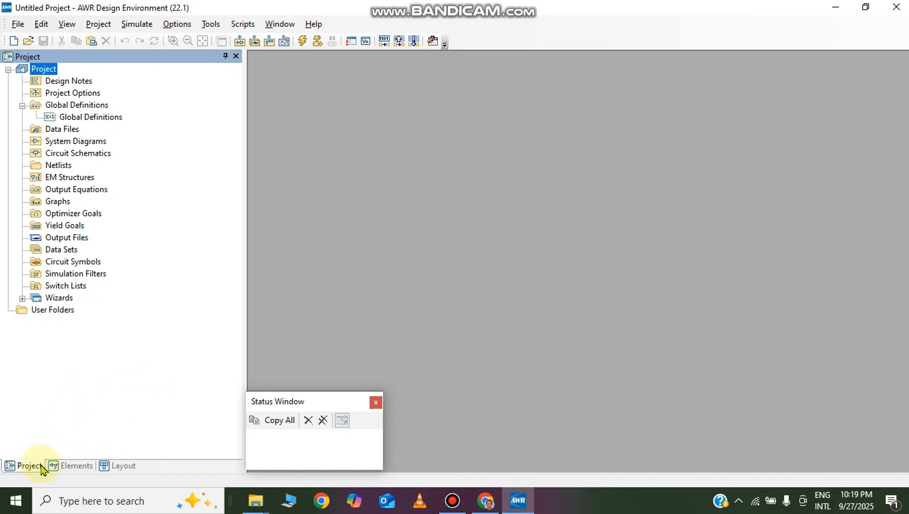
left_click(67, 467)
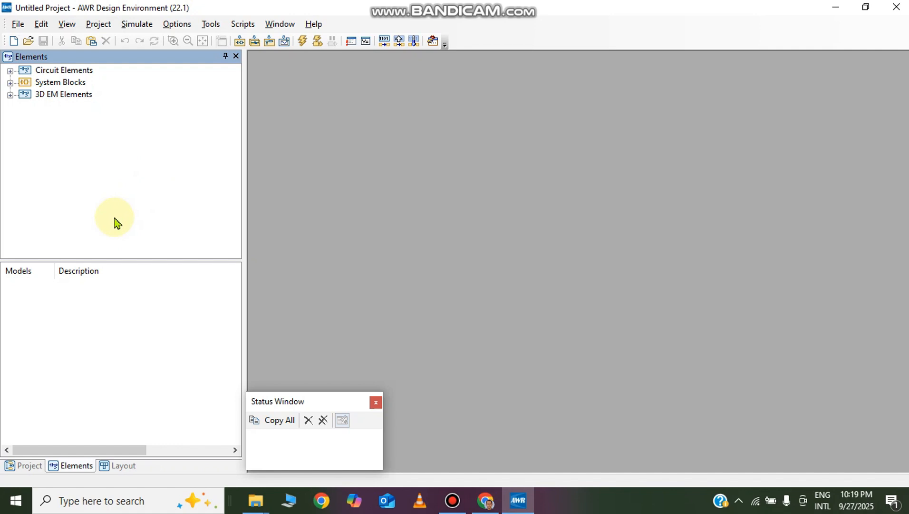
left_click(122, 468)
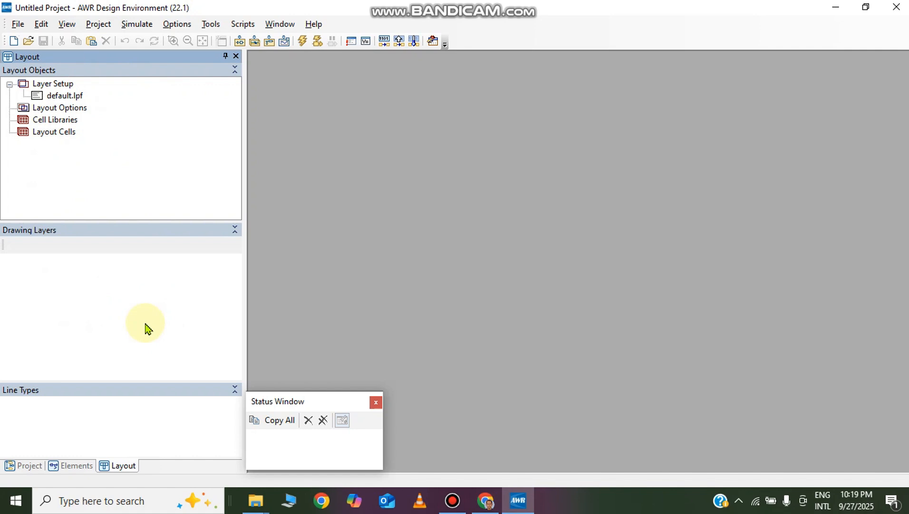
left_click(32, 466)
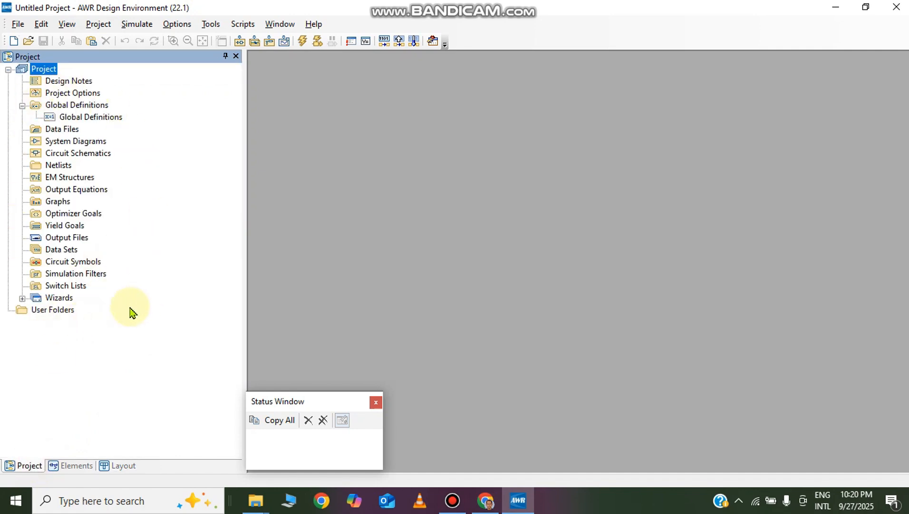
Replace the project's frequency range with a linear sweep from 1 to 2 GHz in 0.1 GHz steps.
double_click(74, 94)
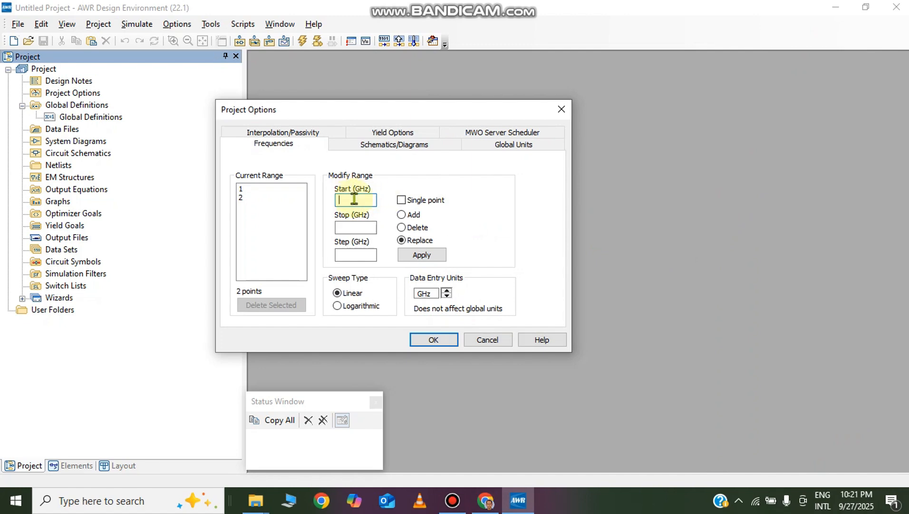
type("1")
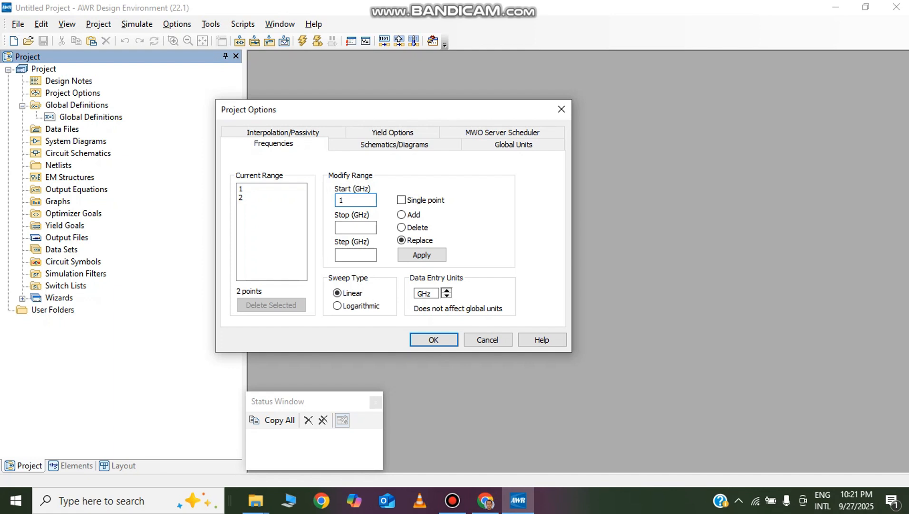
left_click(362, 227)
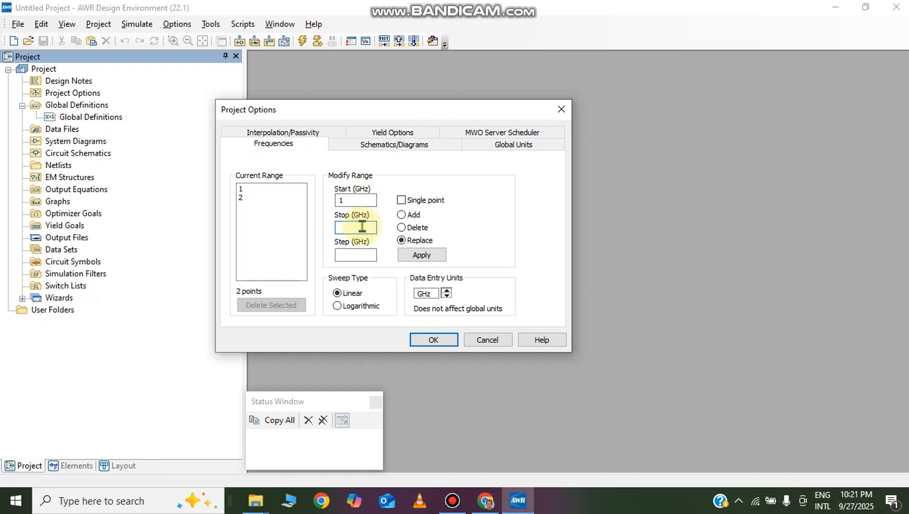
type("2")
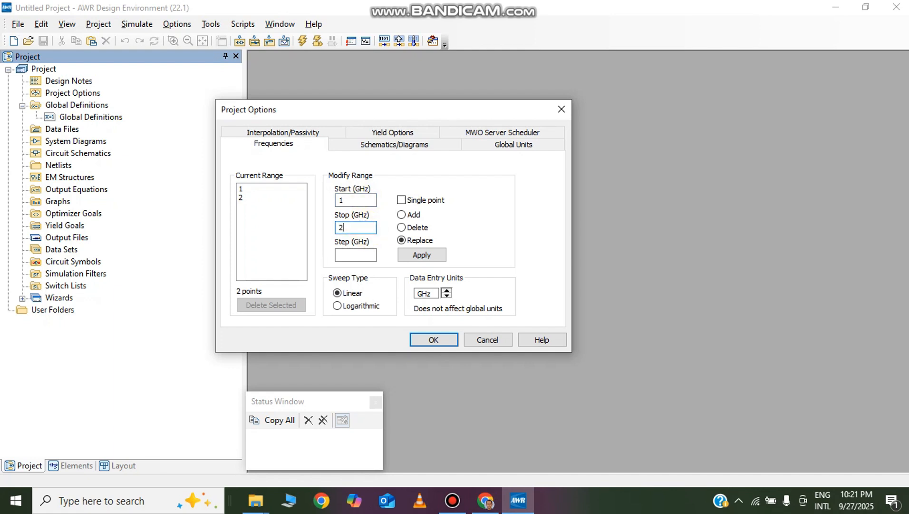
left_click(359, 255)
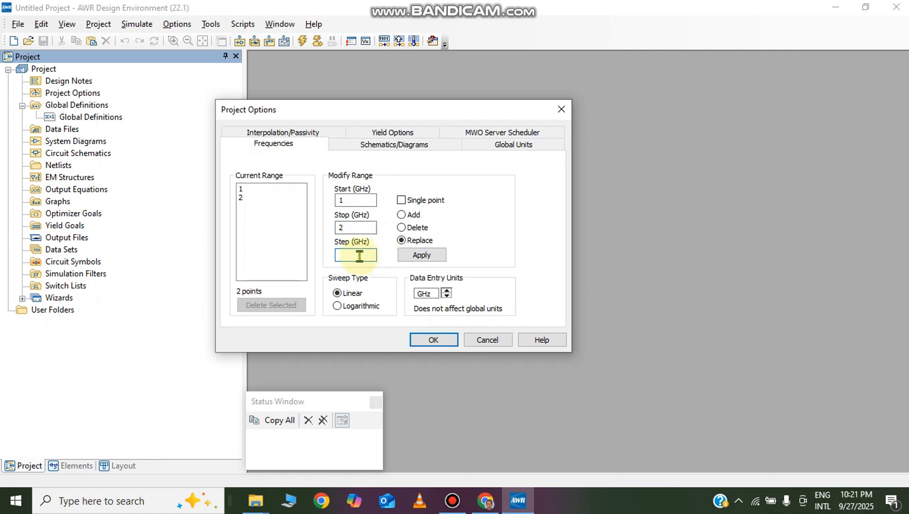
type("0.")
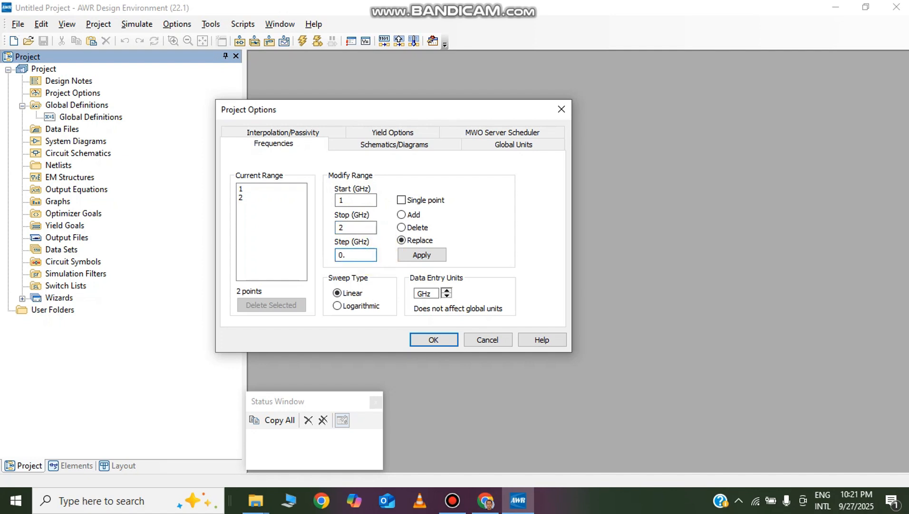
type("1")
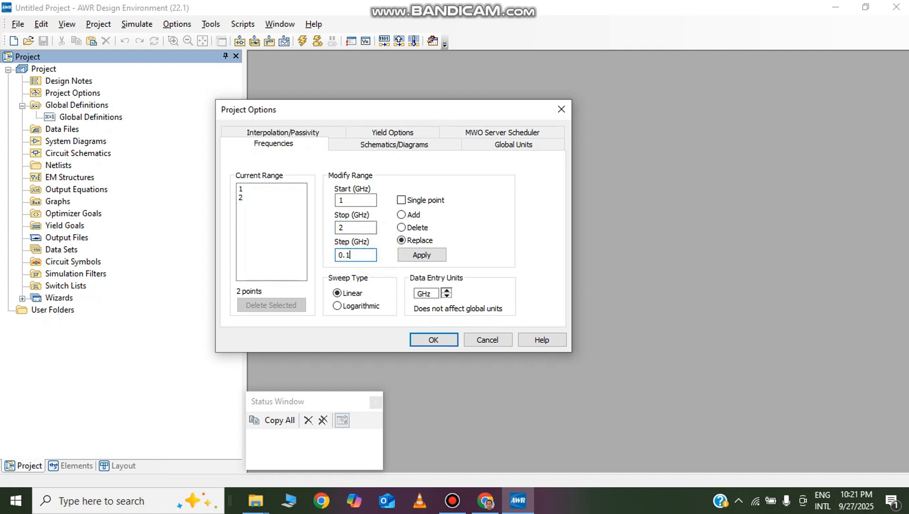
left_click(405, 240)
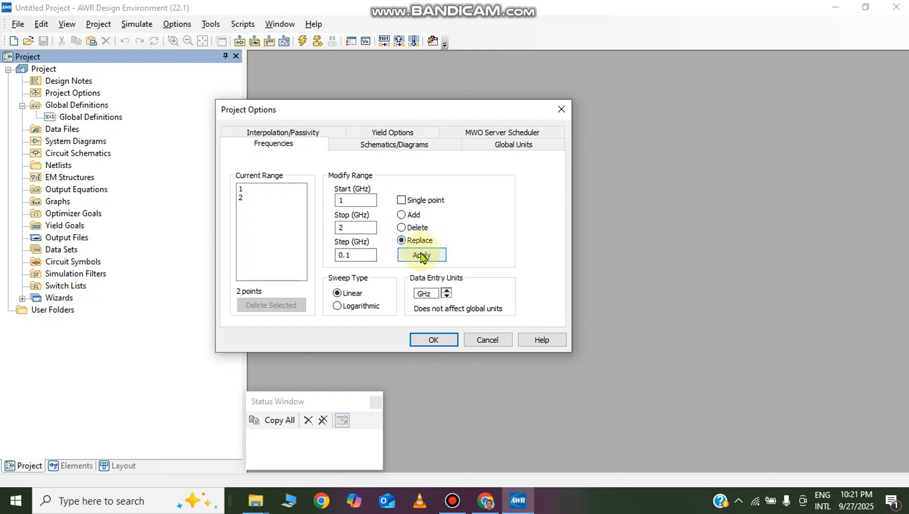
left_click(421, 256)
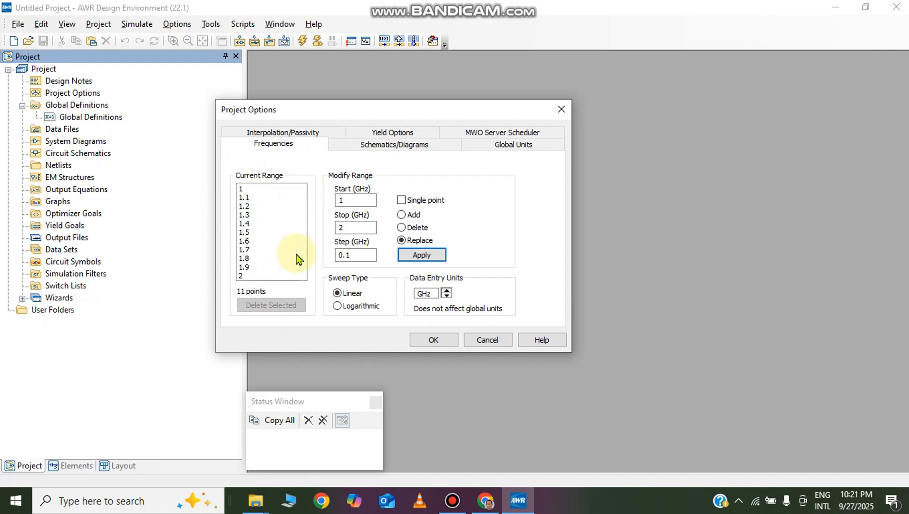
left_click(434, 340)
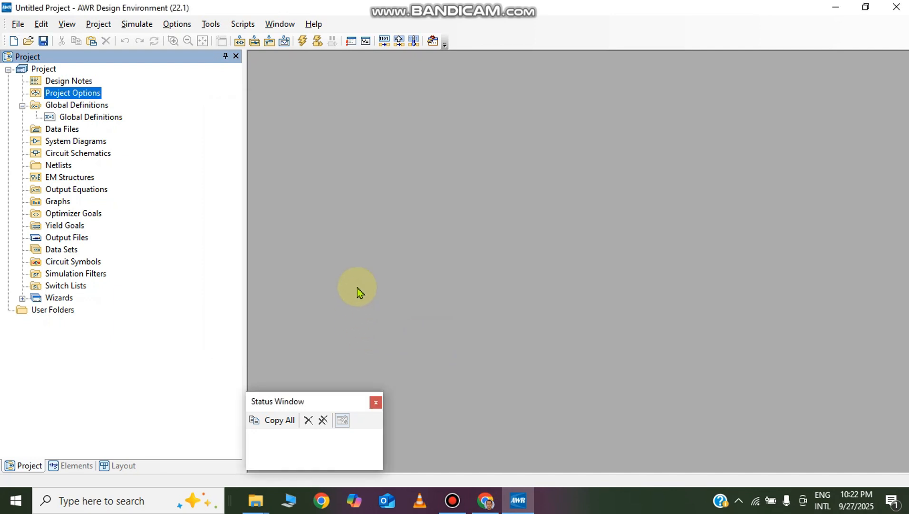
left_click(83, 143)
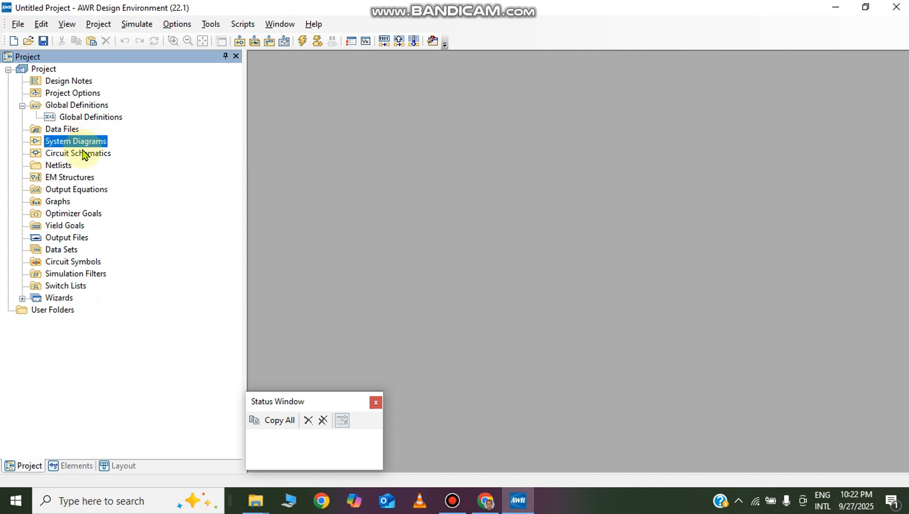
left_click(84, 157)
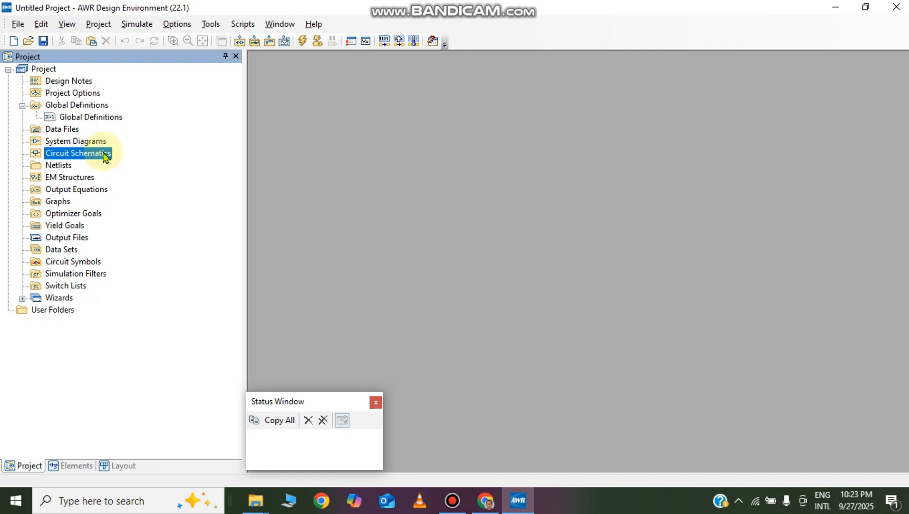
left_click(89, 177)
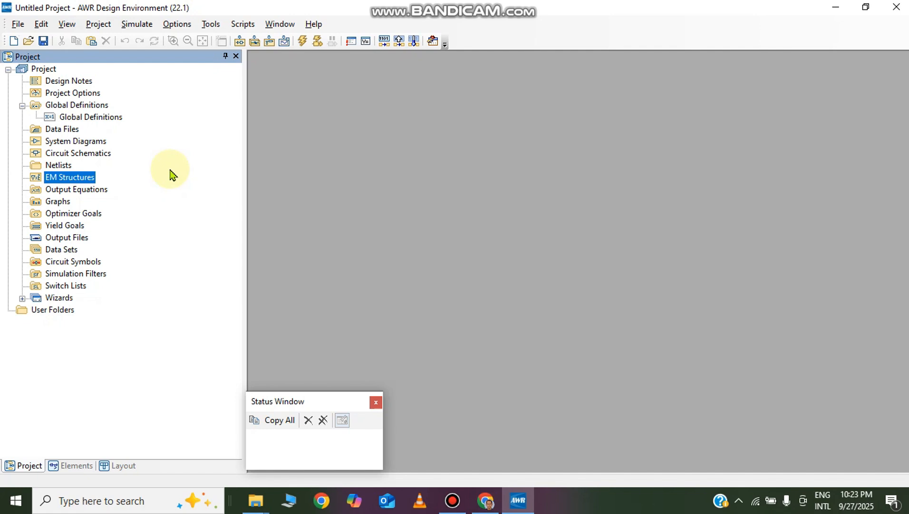
left_click(91, 142)
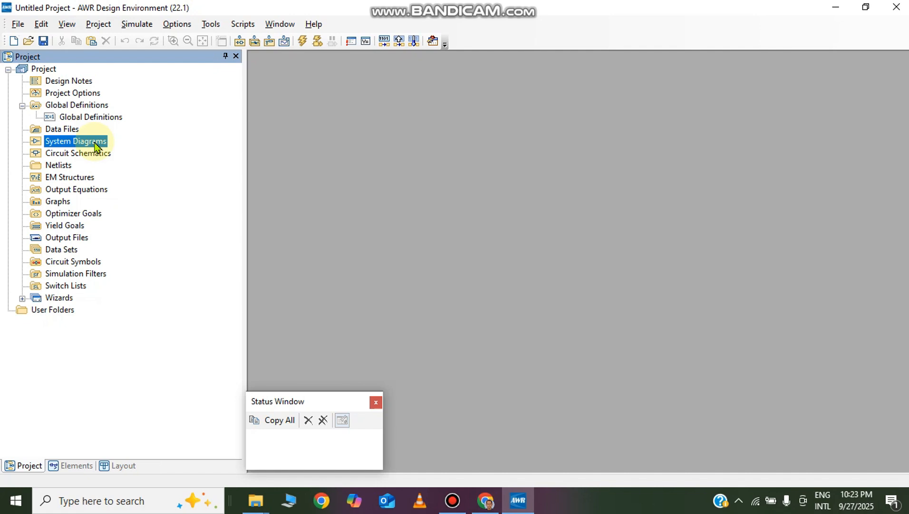
Discard the unsaved changes to the untitled project and save the project as testproject in the AWR Projects folder.
left_click(18, 26)
left_click(30, 44)
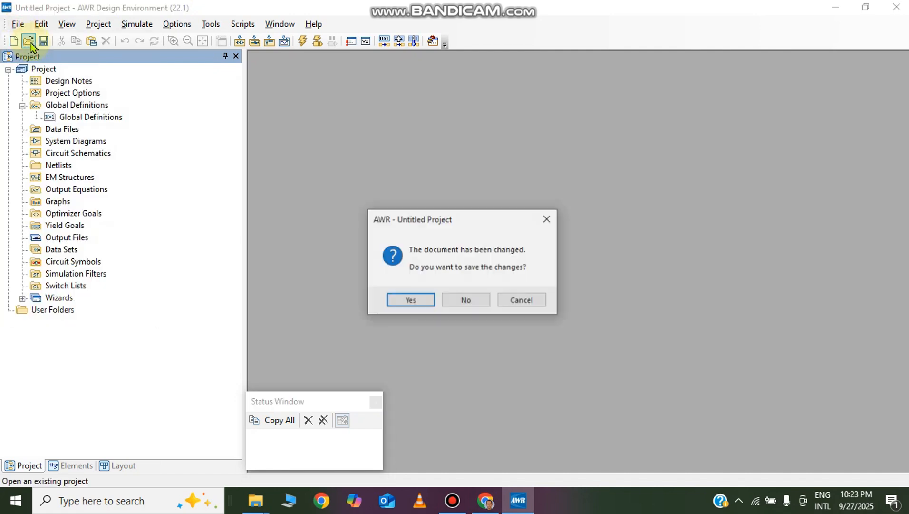
left_click(459, 302)
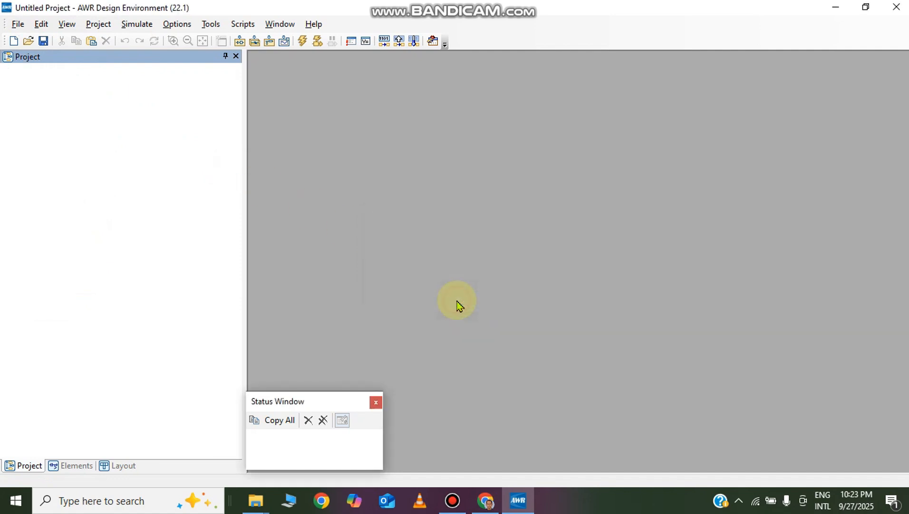
left_click(20, 26)
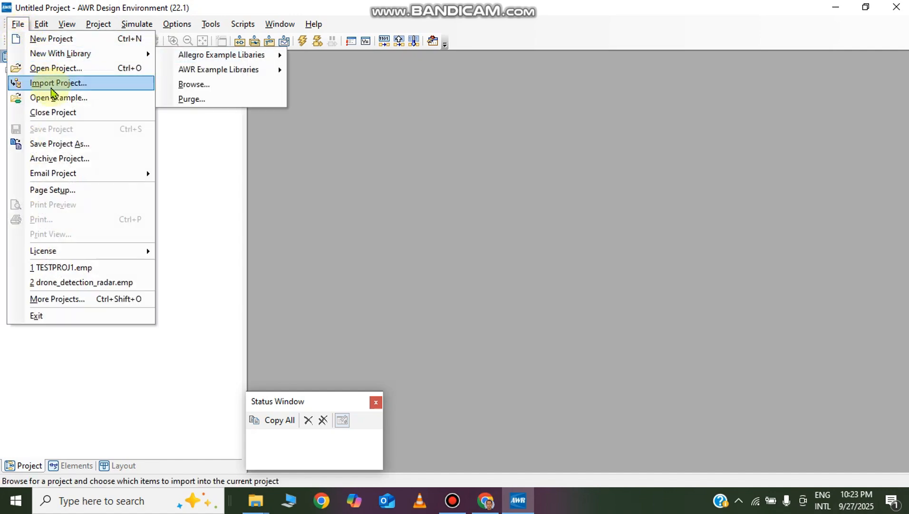
left_click(80, 144)
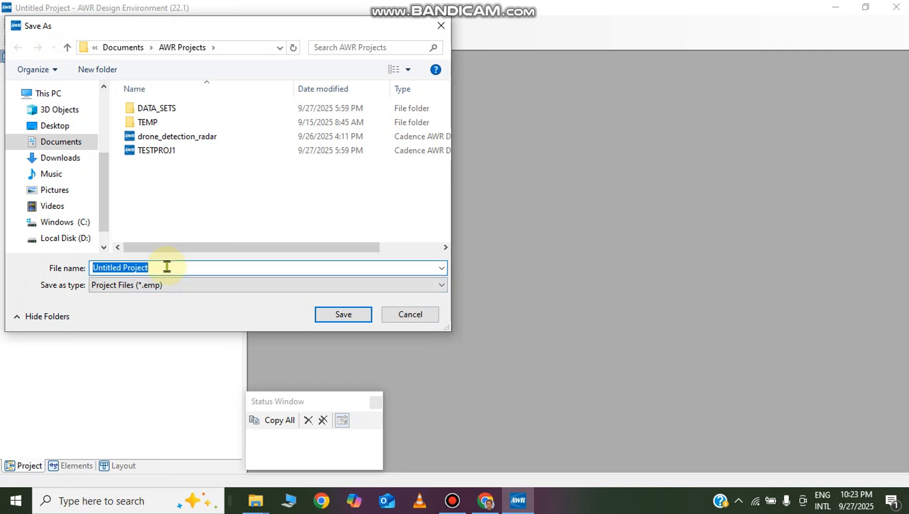
type("test")
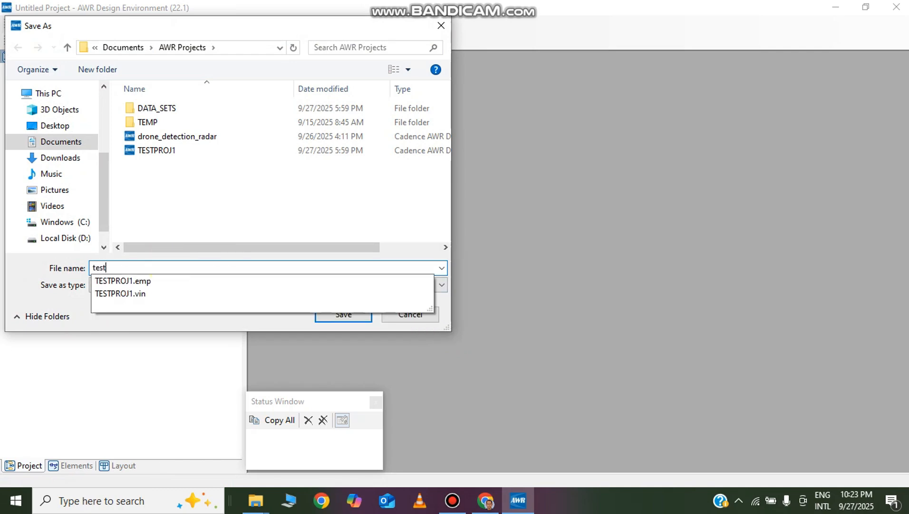
type("project")
left_click(349, 314)
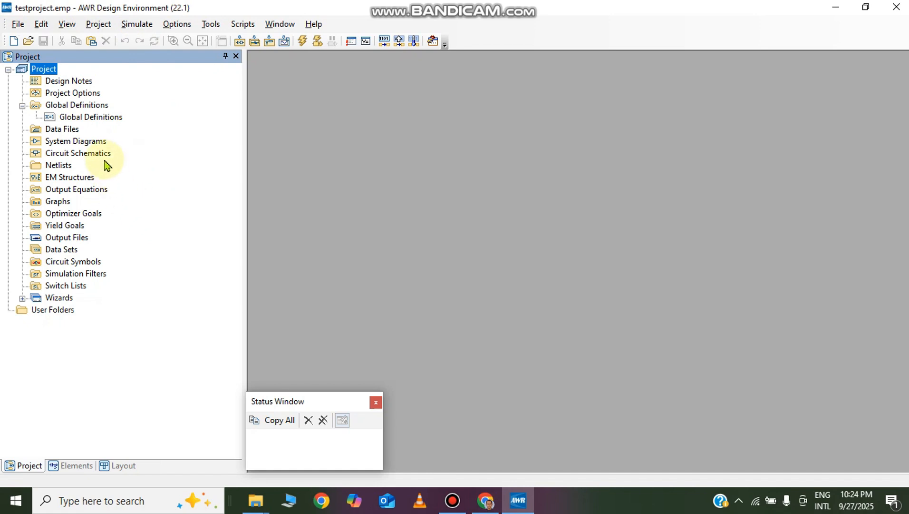
Create a new system diagram named testdiagram and maximize its window.
left_click(94, 145)
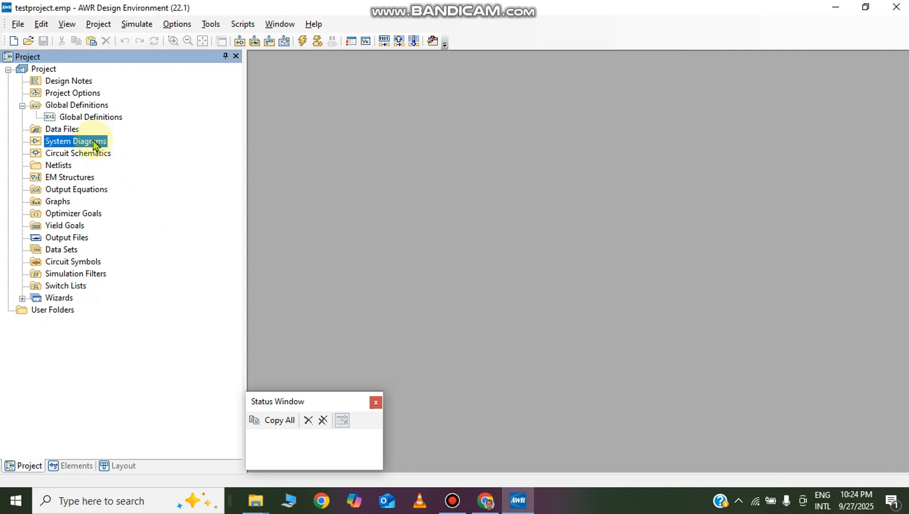
right_click(94, 144)
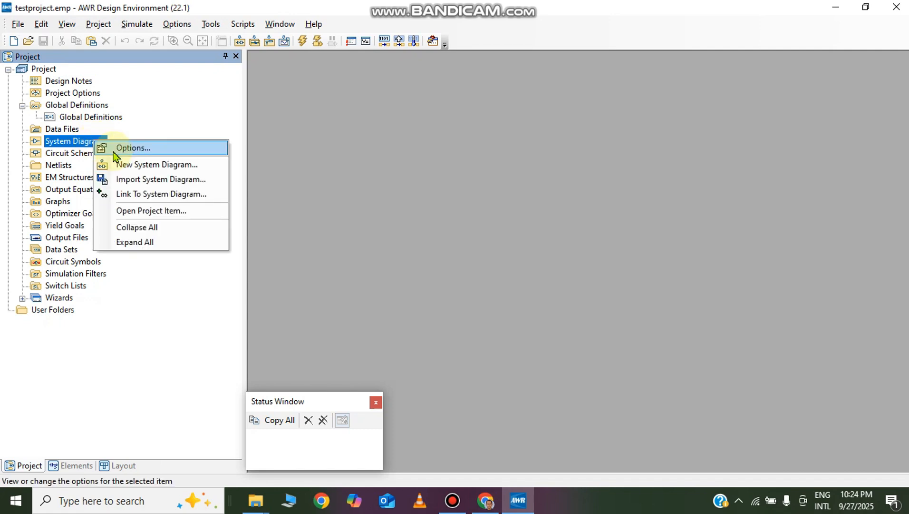
left_click(135, 165)
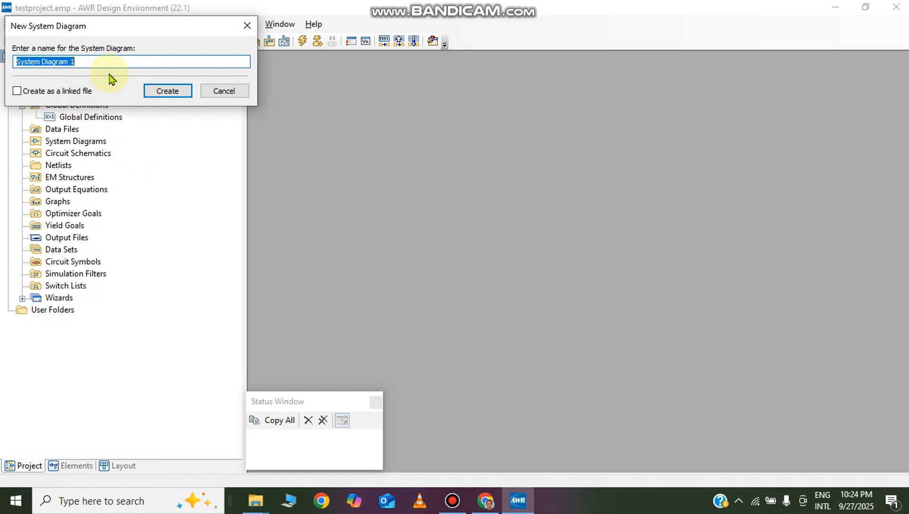
type("testd")
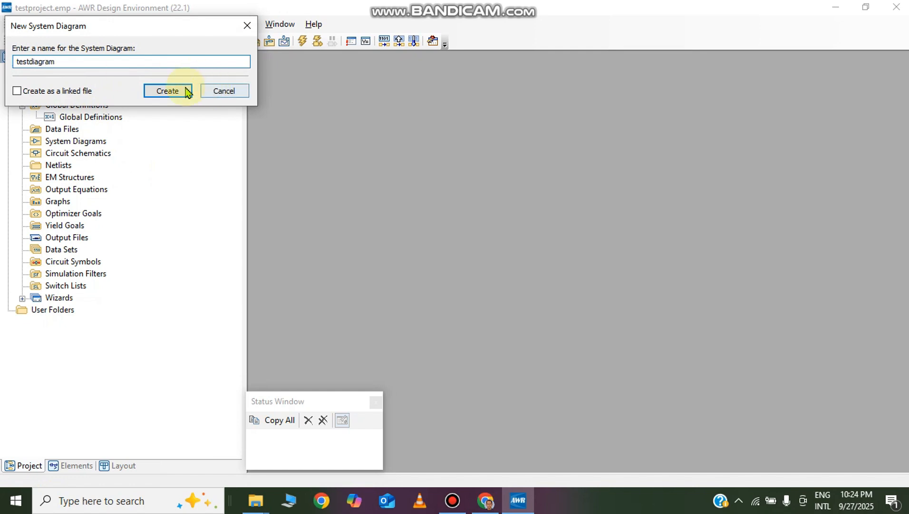
left_click(153, 92)
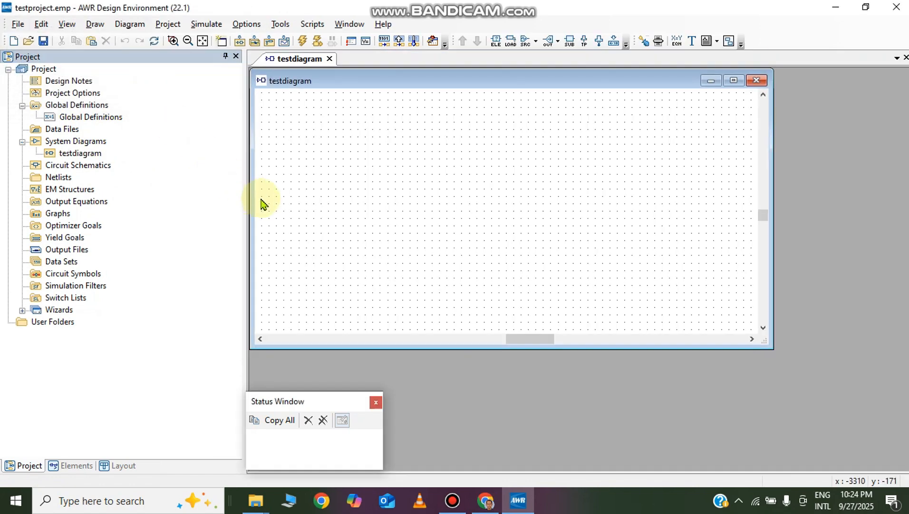
left_click(735, 81)
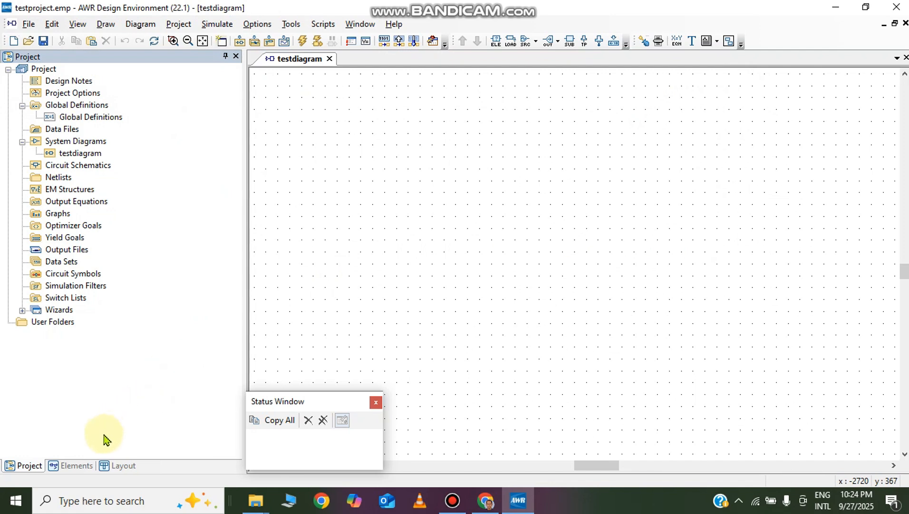
Place a MIXER_B behavioral mixer from the RF Blocks mixers near the middle of testdiagram.
left_click(74, 466)
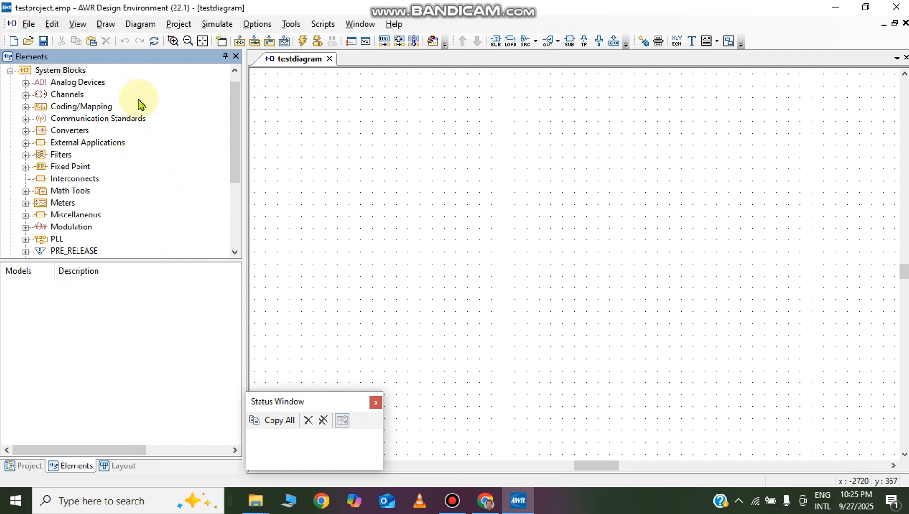
left_click_drag(236, 122, 244, 184)
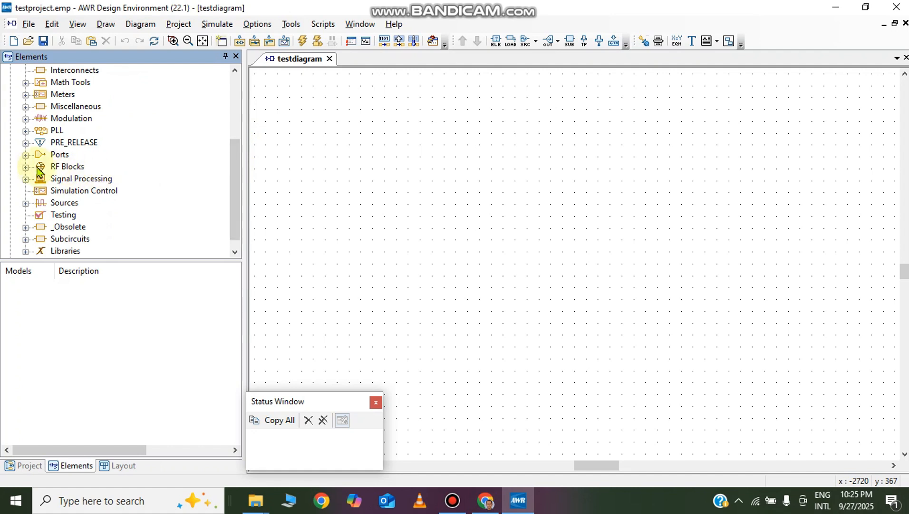
left_click(26, 167)
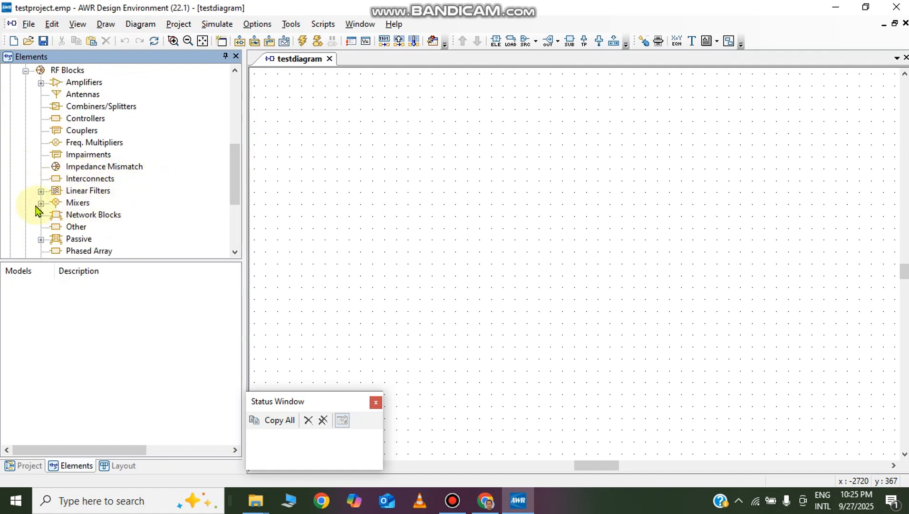
left_click(57, 204)
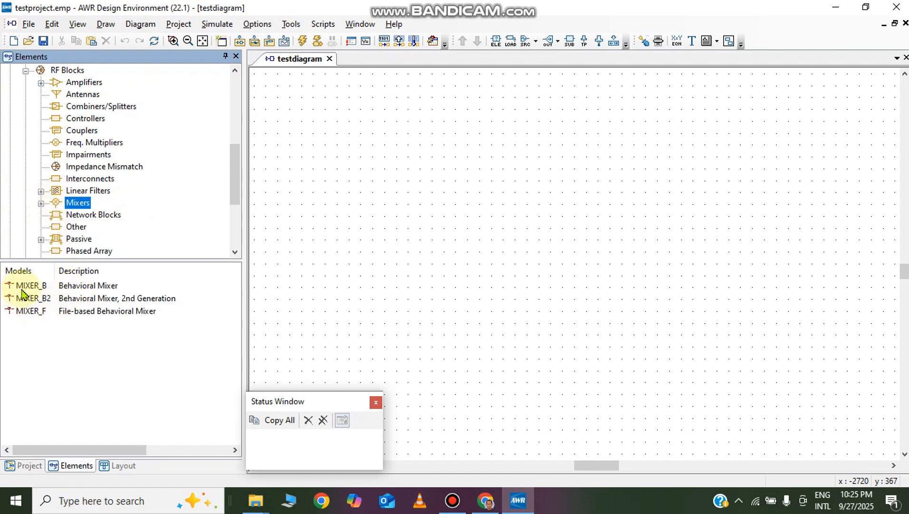
left_click_drag(27, 287, 604, 268)
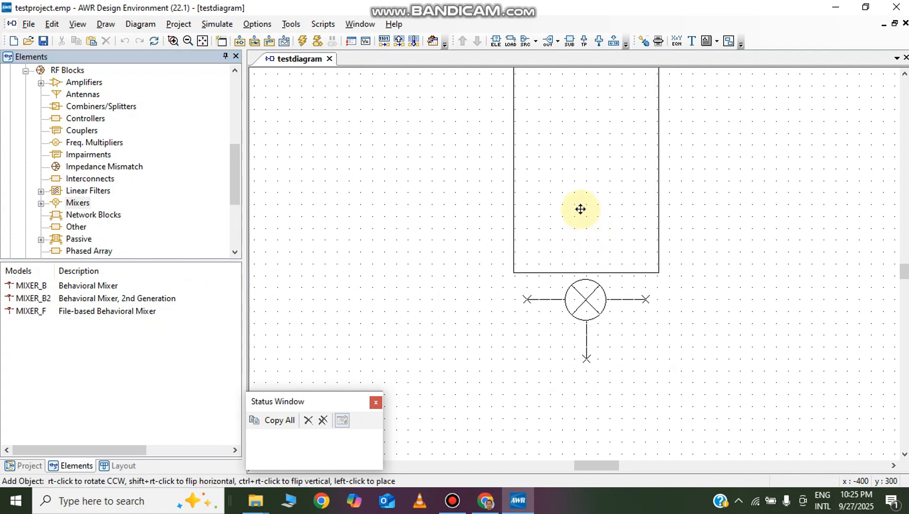
left_click(587, 232)
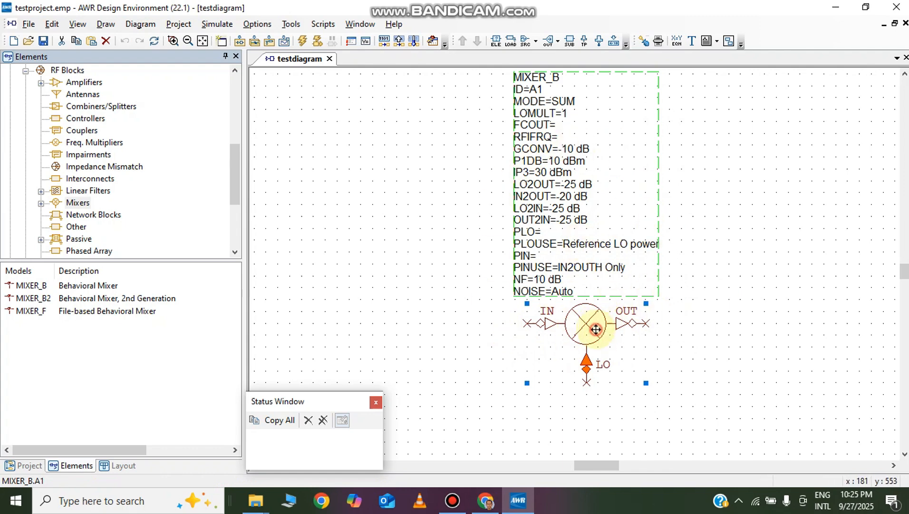
Replace the MIXER_B block with a second-generation MIXER_B2 behavioral mixer near the middle of testdiagram.
key("Delete")
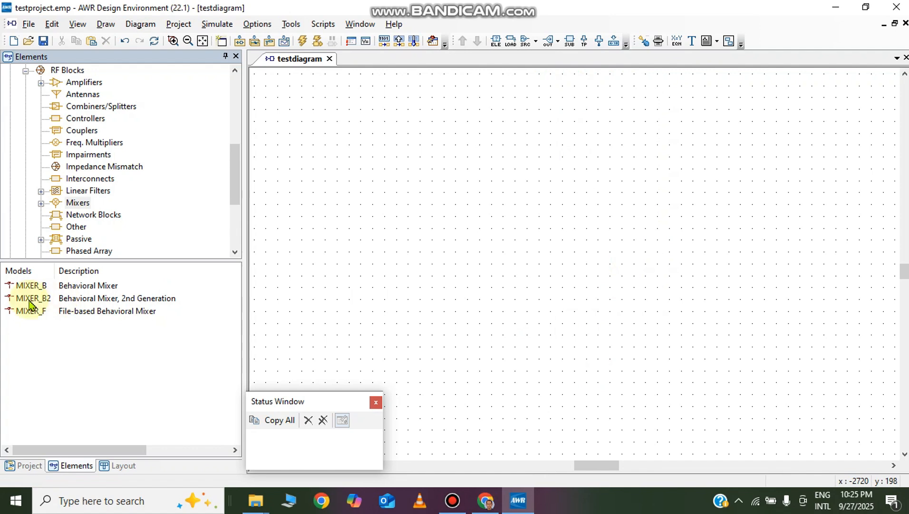
left_click_drag(30, 303, 583, 247)
left_click(582, 247)
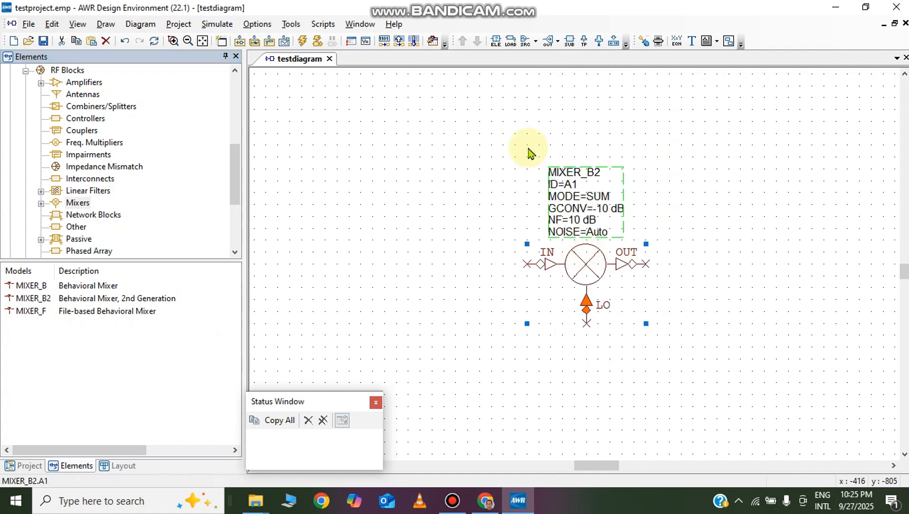
left_click(689, 183)
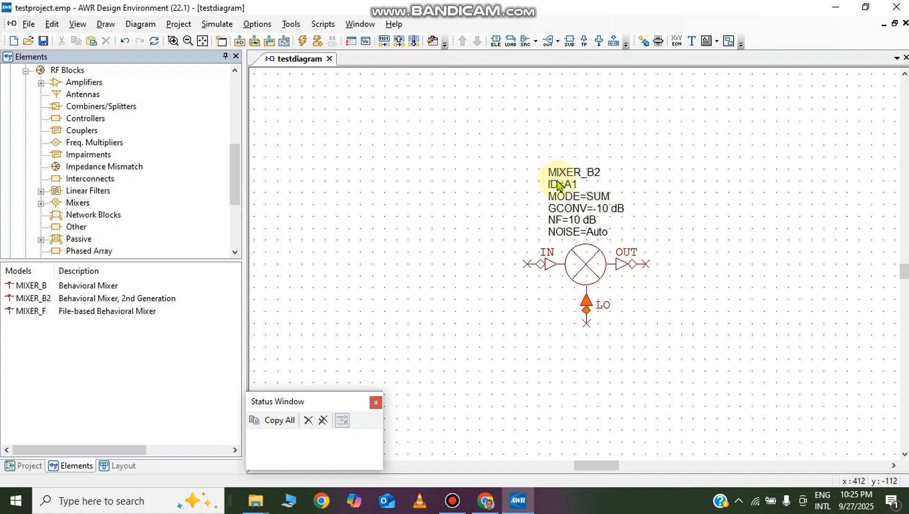
Set the MIXER_B2 mixer's MODE parameter to SUM.
double_click(604, 198)
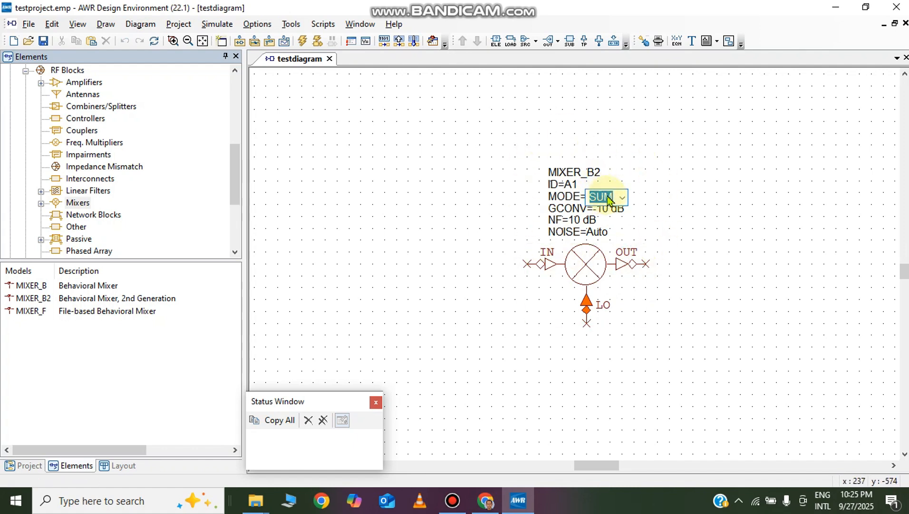
left_click(656, 192)
double_click(608, 196)
left_click(622, 198)
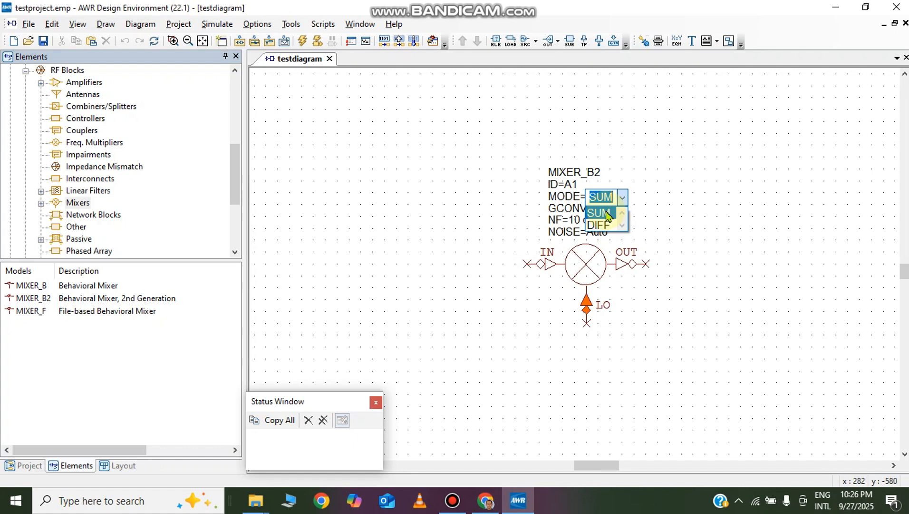
left_click(608, 215)
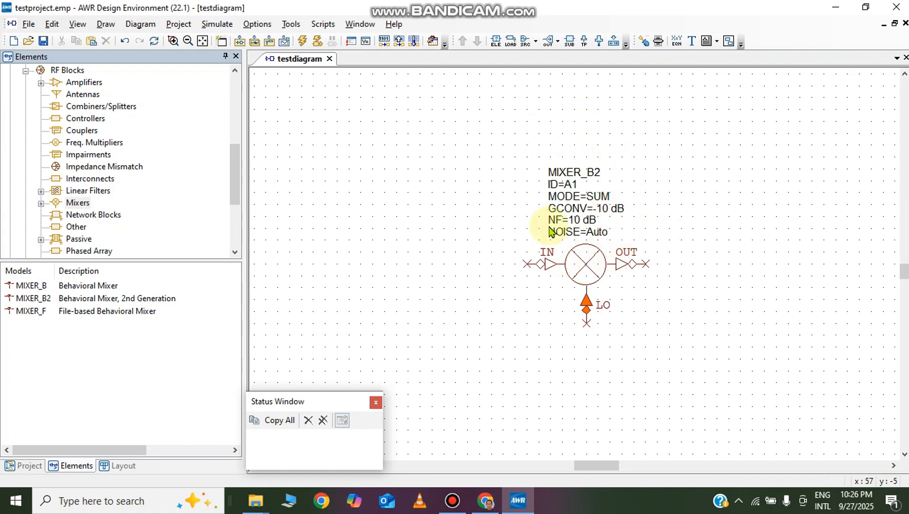
left_click(704, 218)
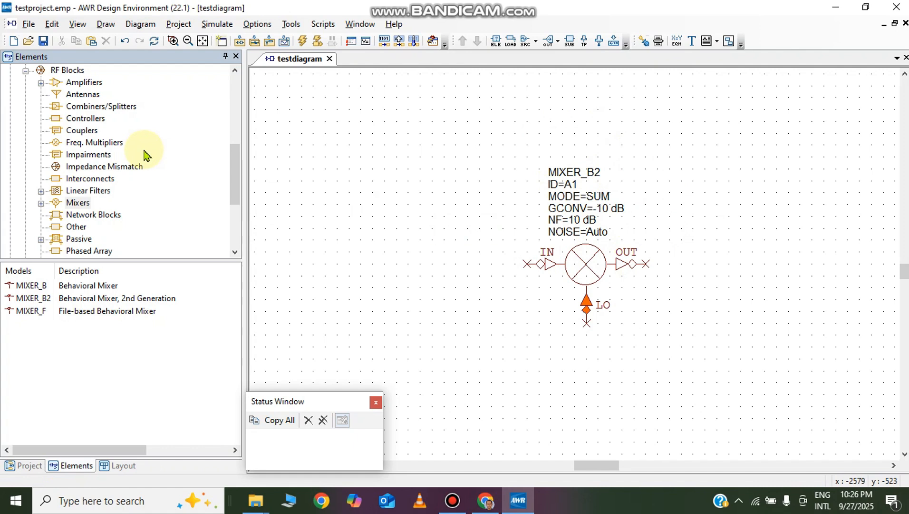
Place a TONE source from the RF Blocks sources to the left of the mixer, level with its IN port.
left_click_drag(232, 157, 239, 176)
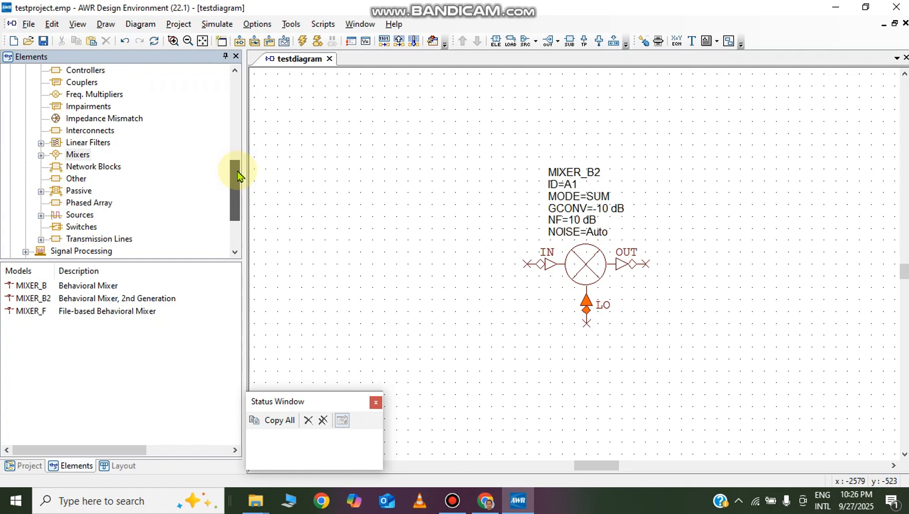
left_click(60, 220)
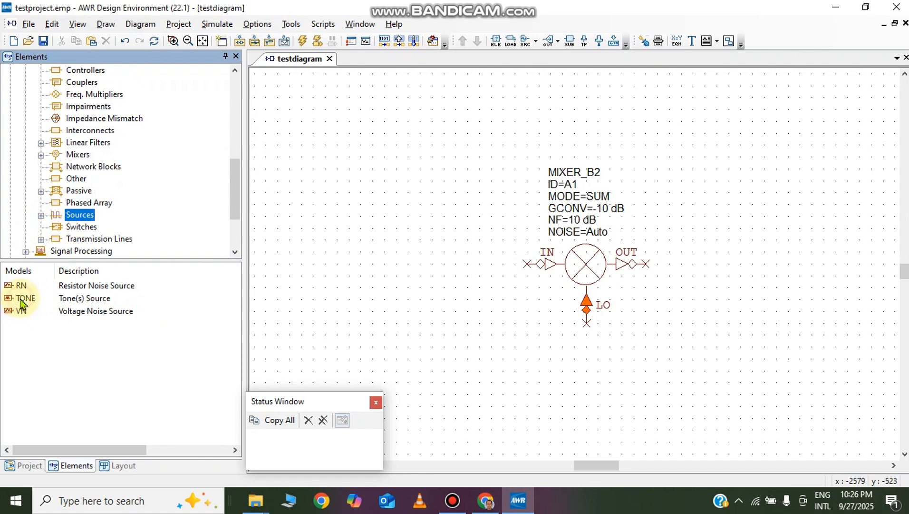
left_click_drag(21, 302, 377, 320)
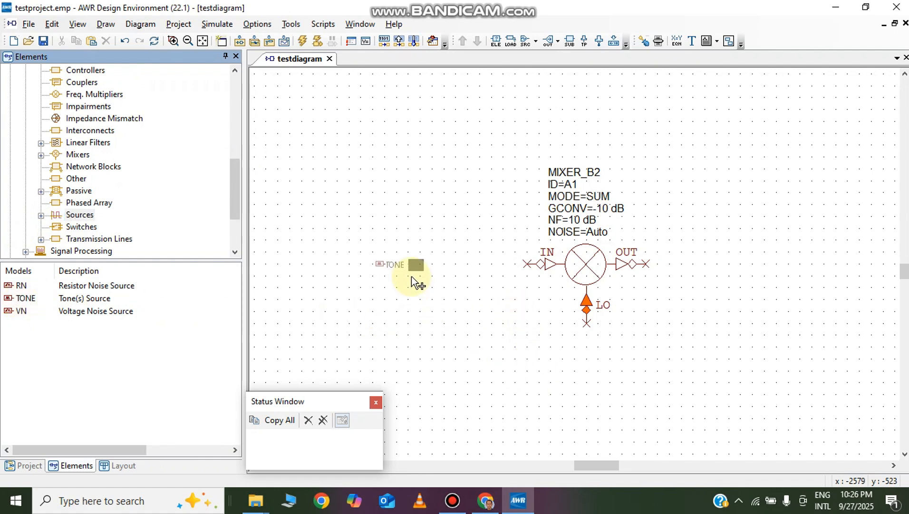
left_click_drag(412, 276, 412, 274)
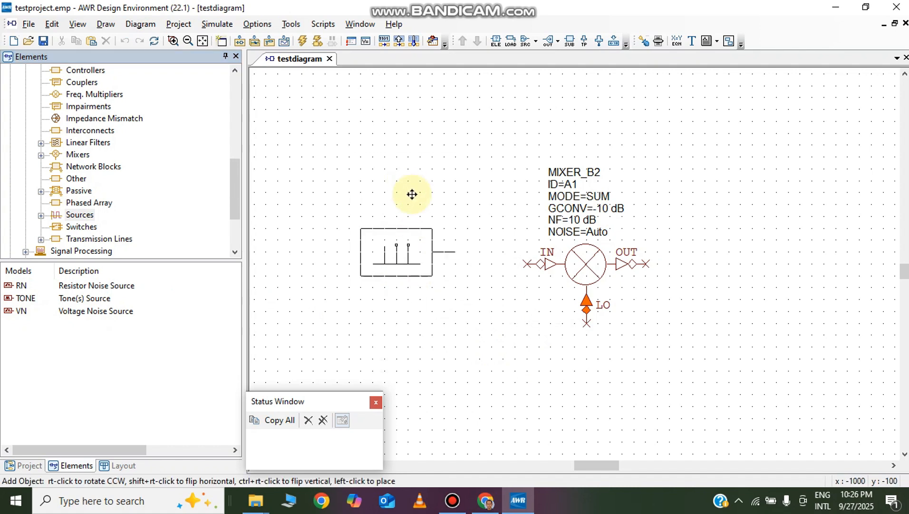
left_click(412, 188)
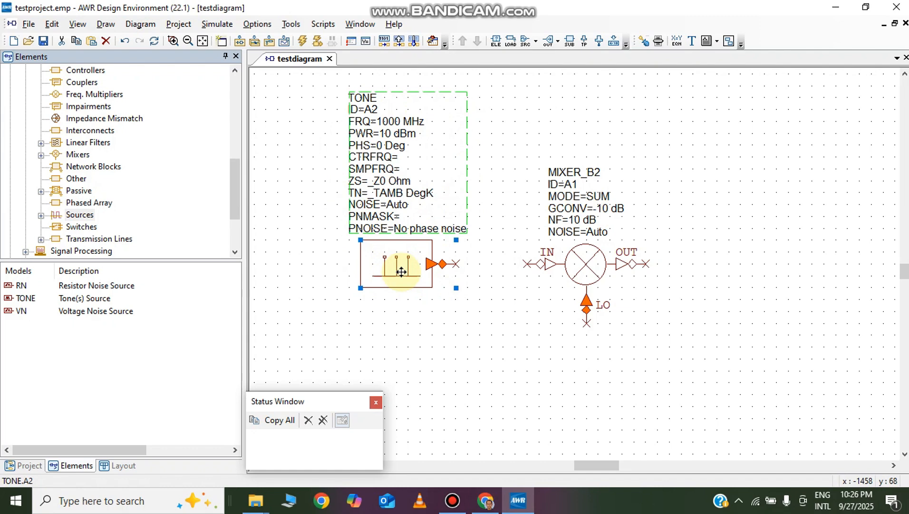
Paste a copy of the TONE source below the mixer and move its parameter text to the right, clear of the mixer.
left_click(588, 418)
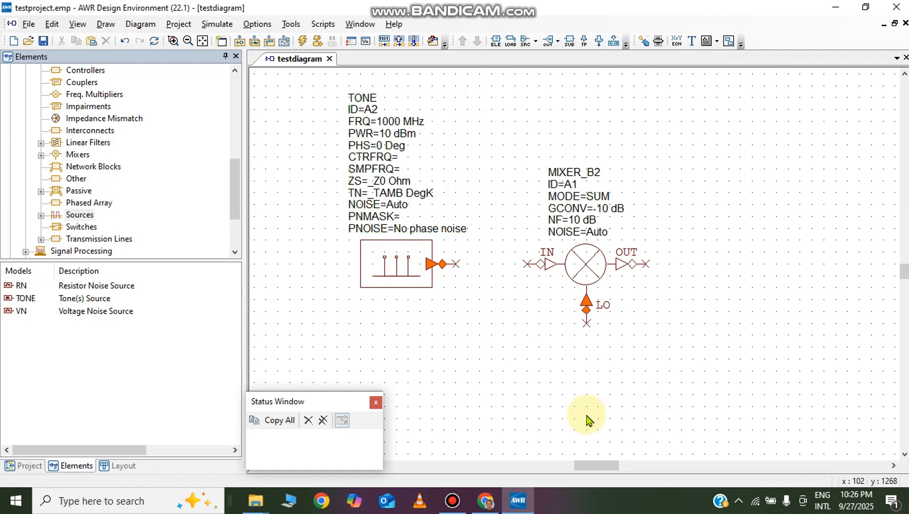
key("ctrl+v")
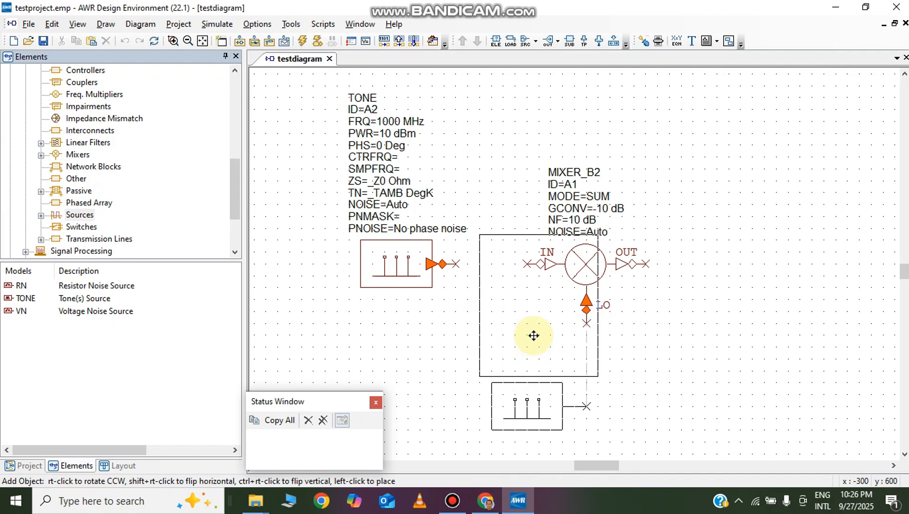
left_click(534, 336)
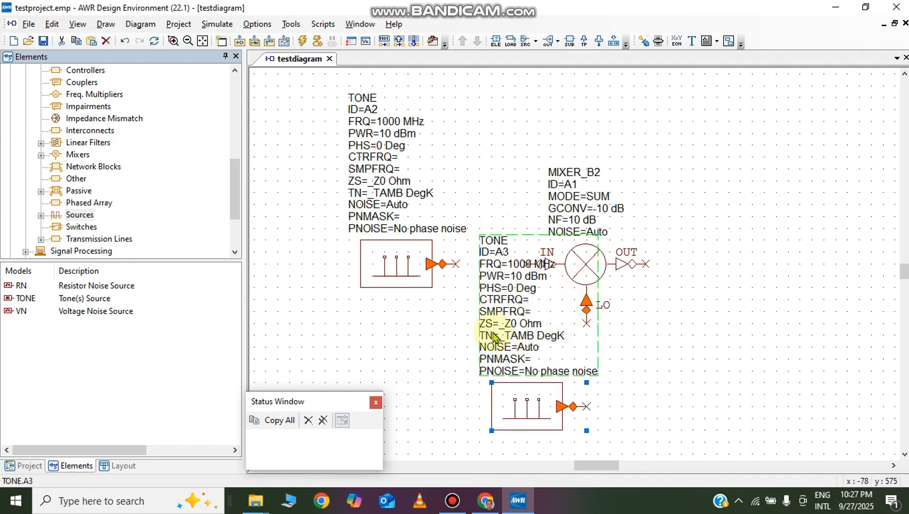
left_click(696, 344)
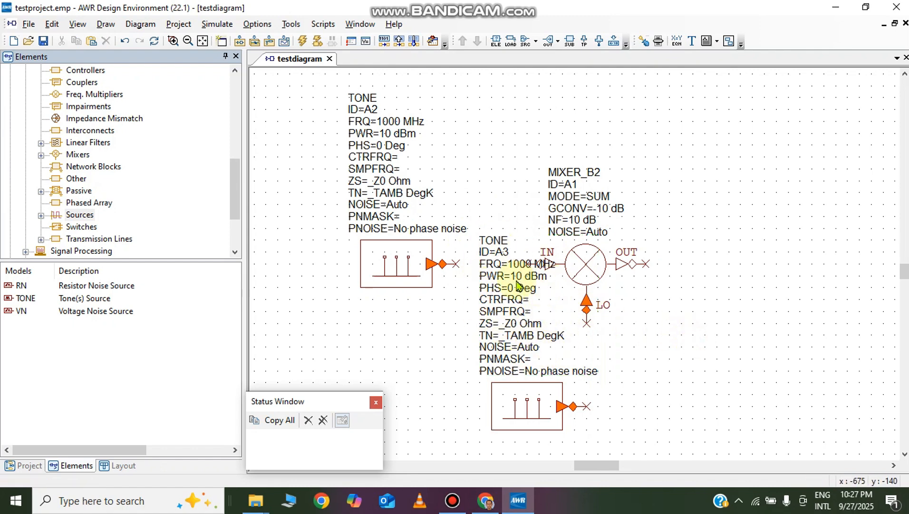
left_click(499, 313)
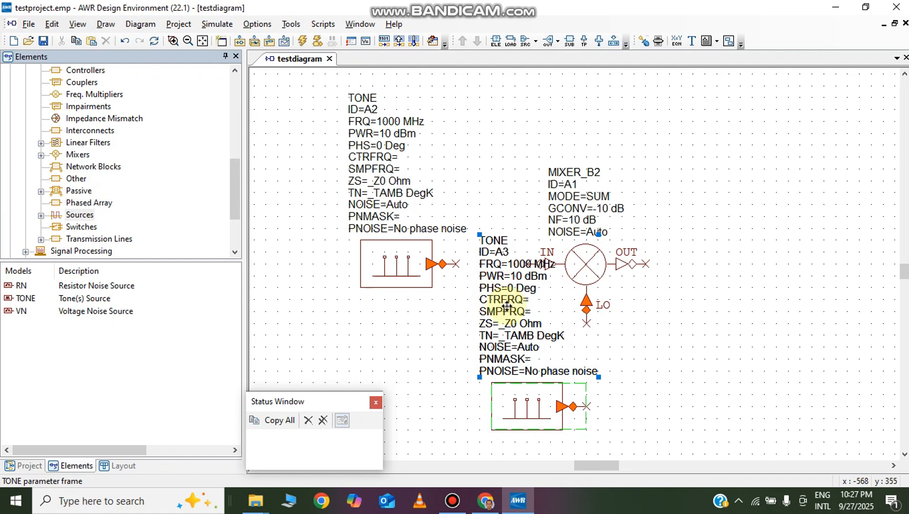
left_click_drag(507, 306, 648, 398)
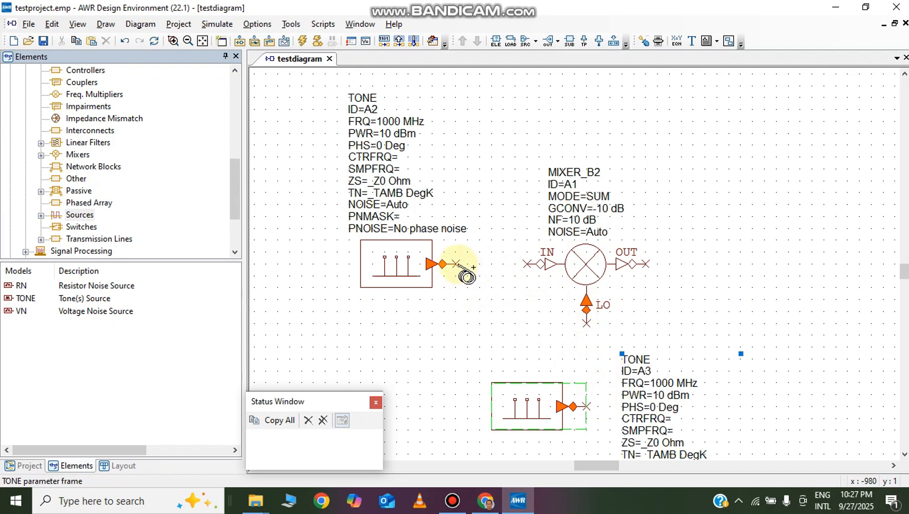
Wire the first TONE source to the mixer's IN port and the copied TONE source to its LO port.
left_click(457, 264)
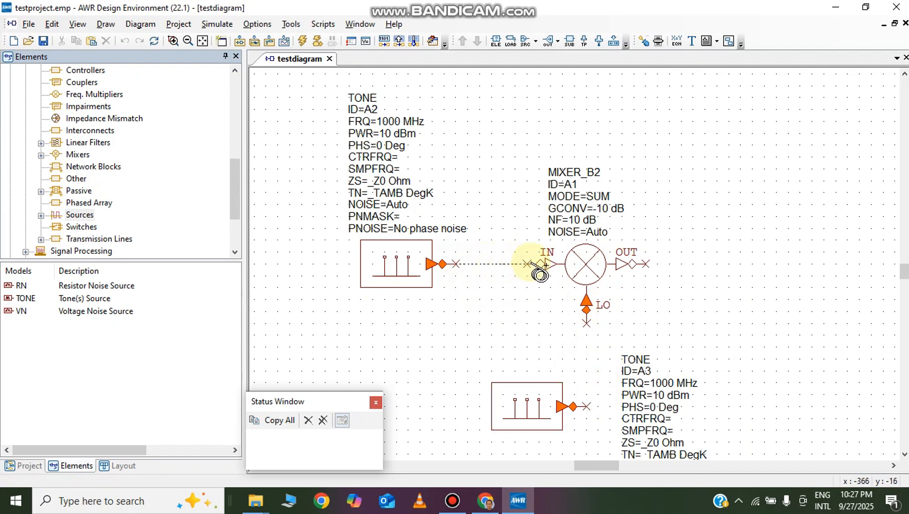
left_click(531, 263)
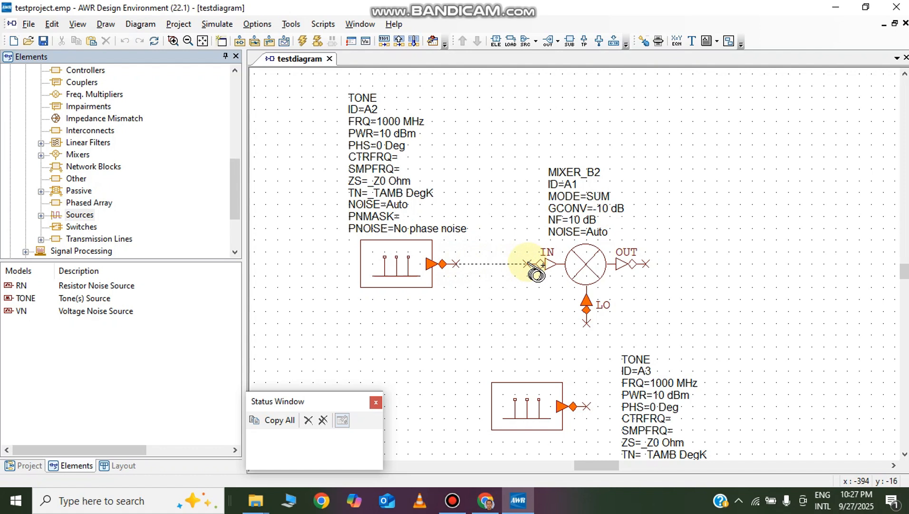
left_click(586, 407)
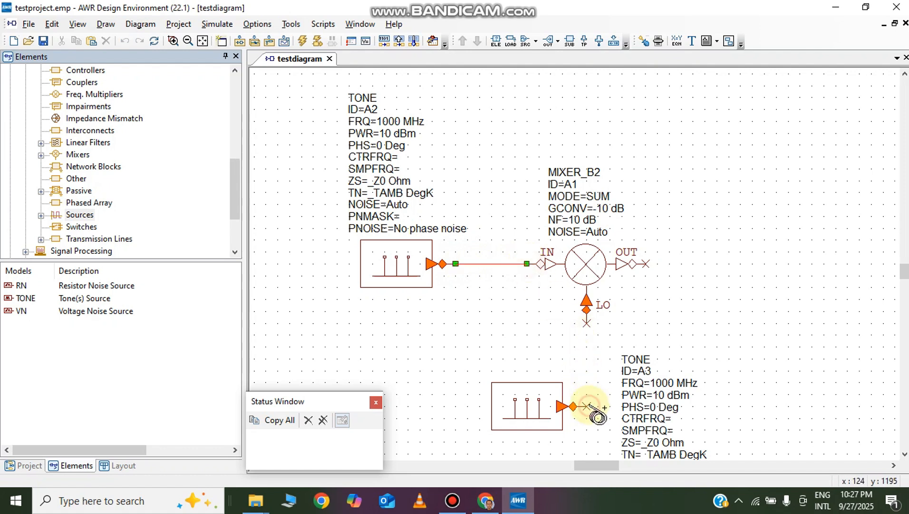
left_click(586, 323)
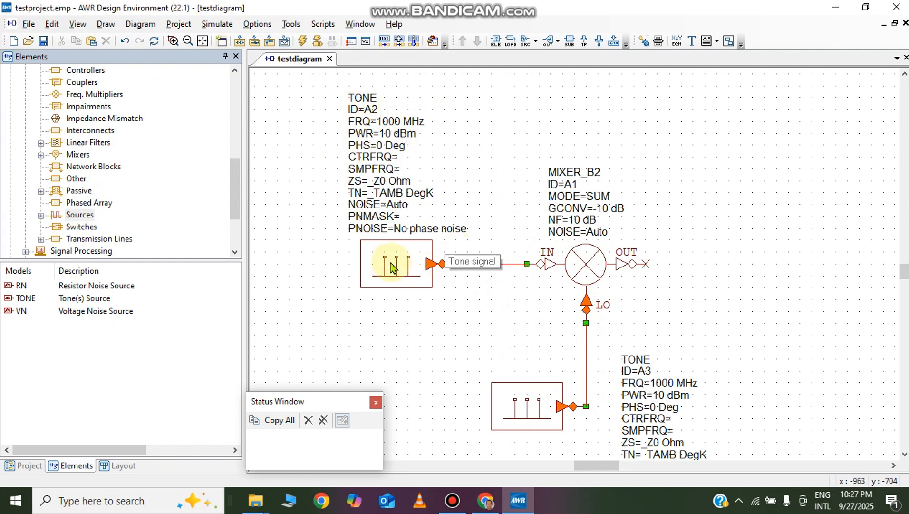
Set the frequency (FRQ) of the TONE source feeding the LO port to 2000 MHz.
left_click(392, 121)
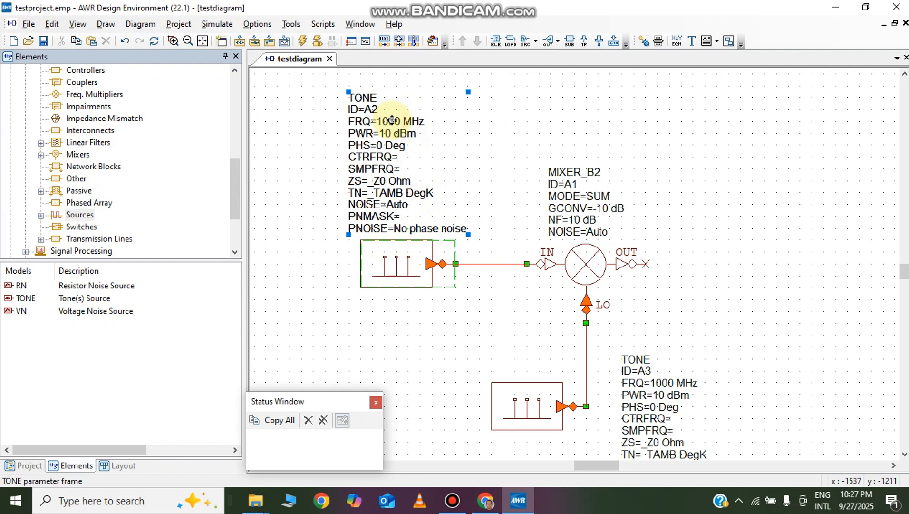
left_click(560, 124)
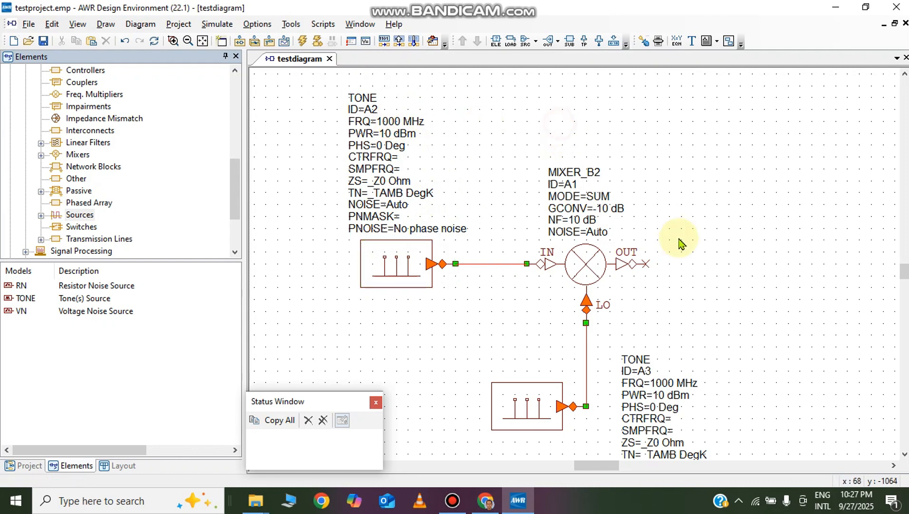
double_click(665, 385)
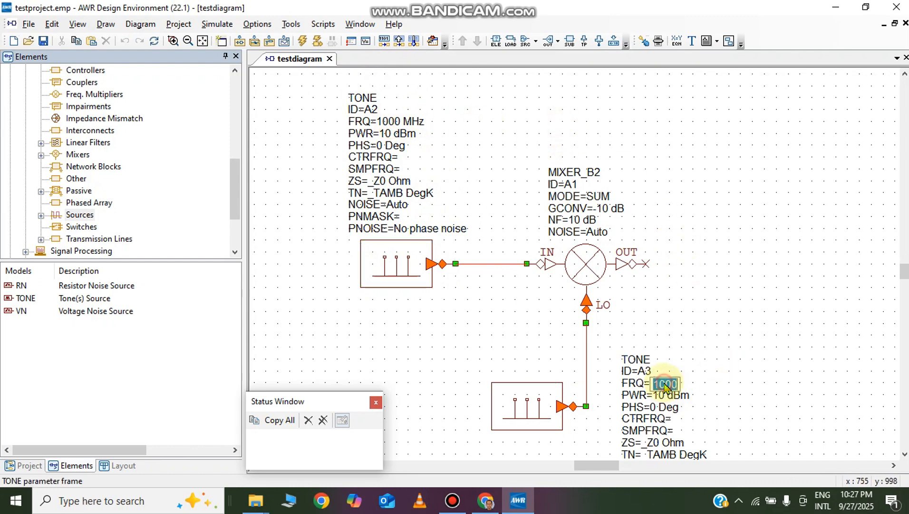
left_click(665, 386)
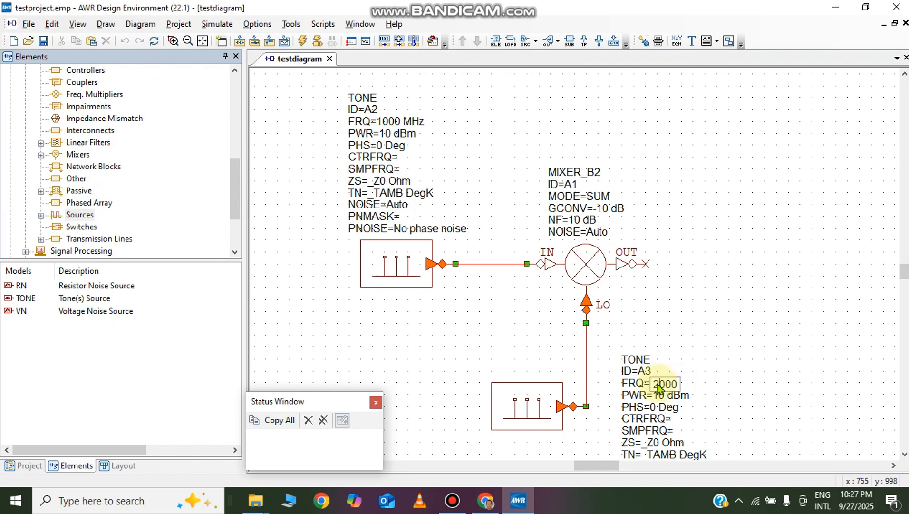
left_click(778, 367)
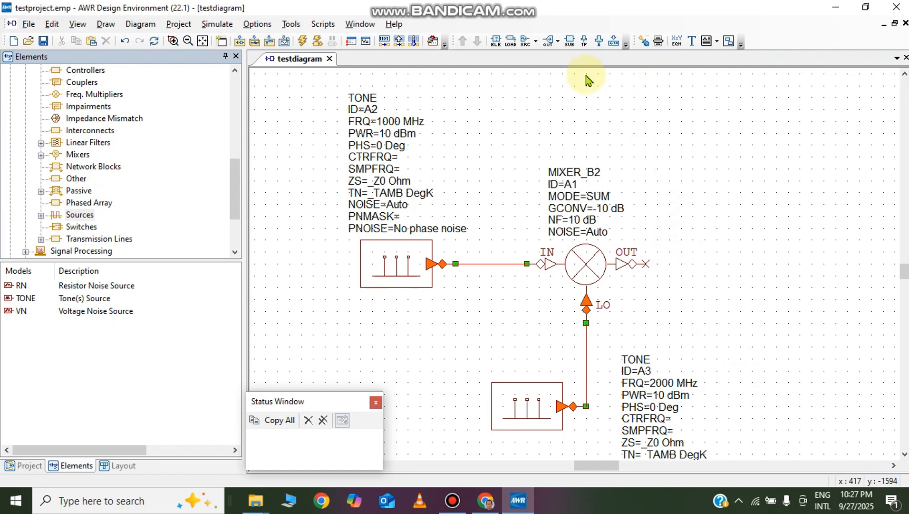
Add a PORTDOUT output port to the right of the mixer and wire it to the mixer's OUT port.
left_click(549, 43)
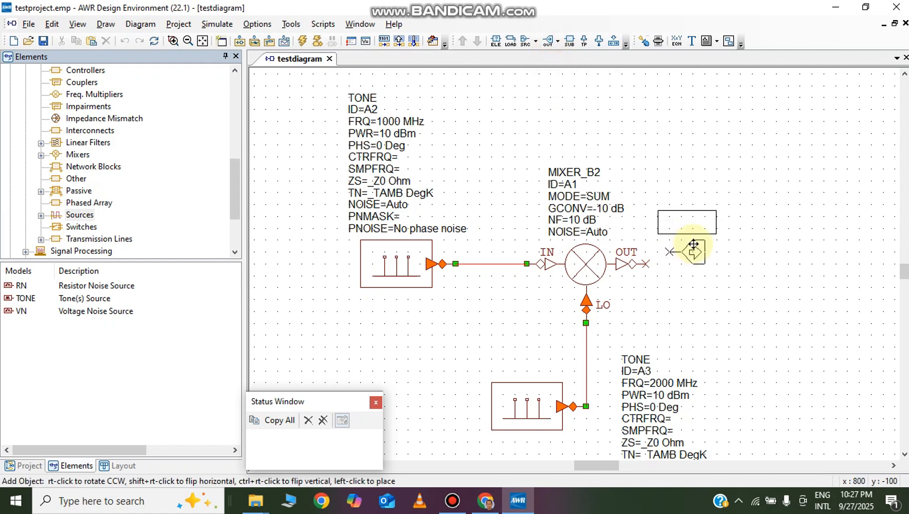
left_click(709, 260)
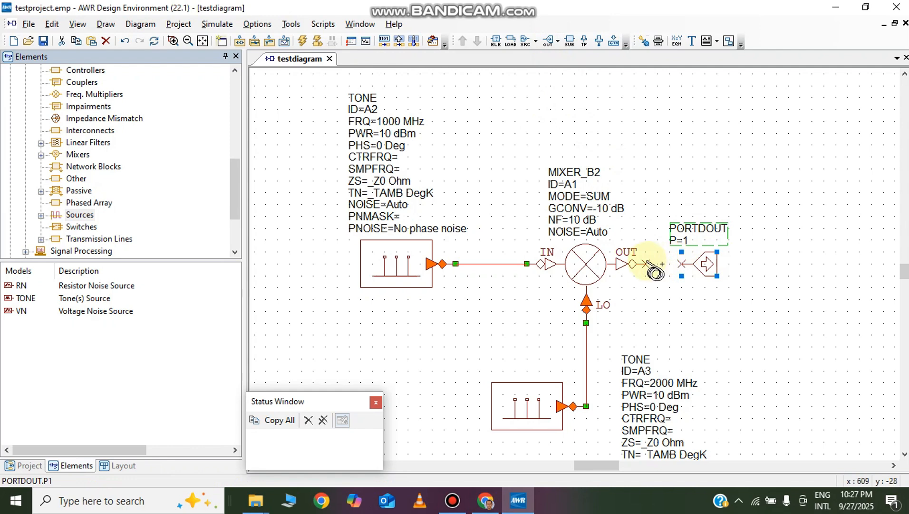
left_click(682, 264)
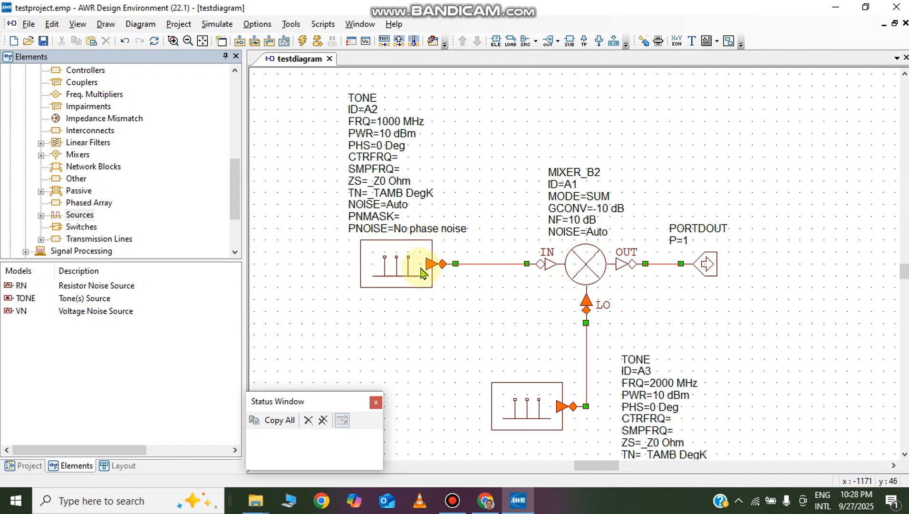
Set the node data type of the mixer's IN port to Complex or Complex Envelope.
double_click(550, 267)
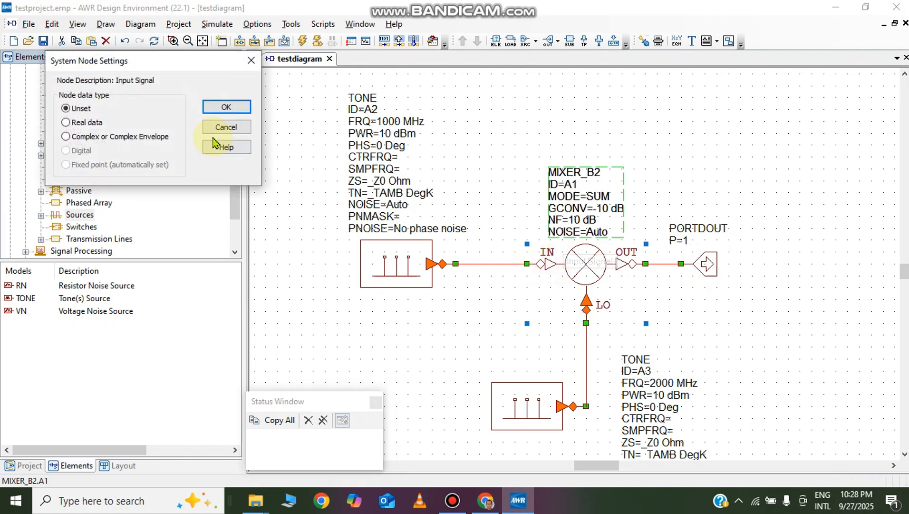
left_click(83, 139)
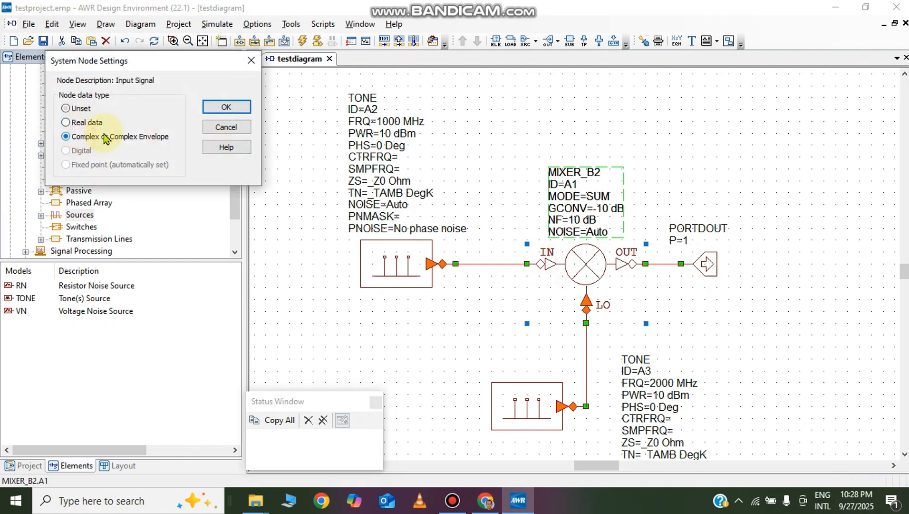
left_click(226, 107)
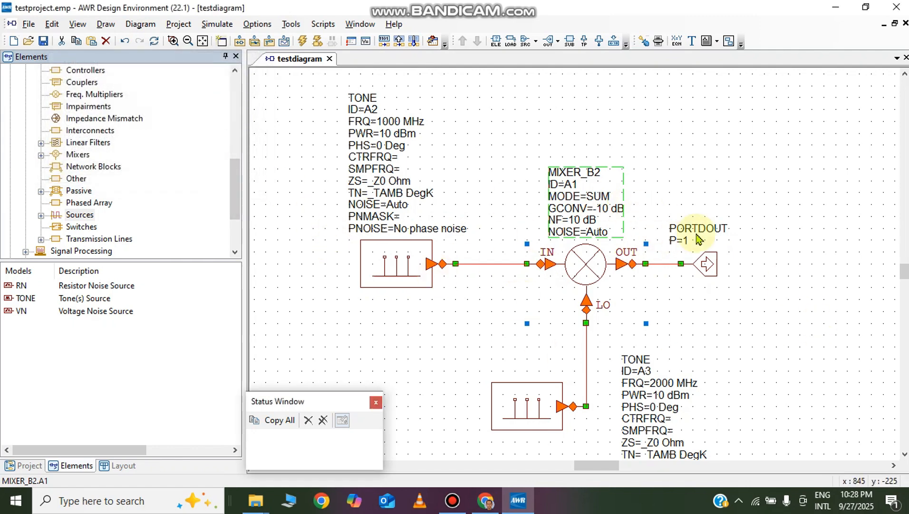
left_click(809, 243)
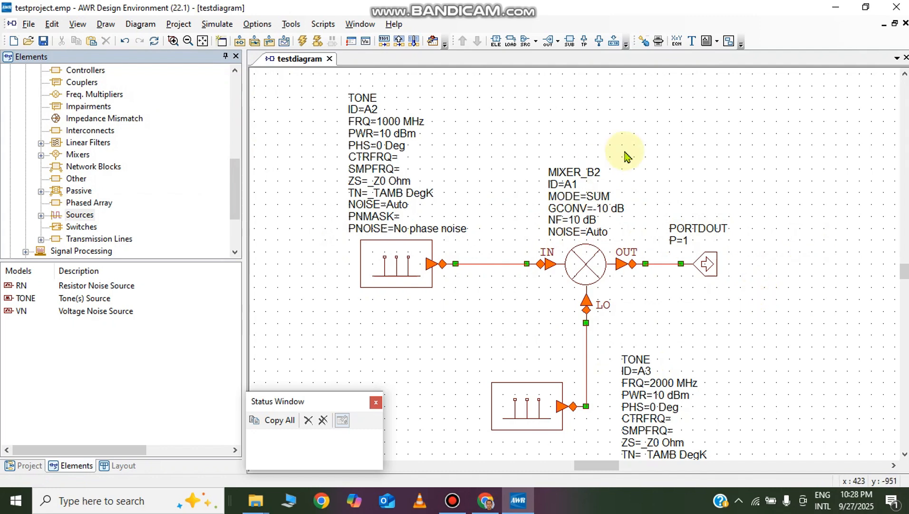
Add a test point on the wire between the first TONE source and the mixer's IN port.
left_click(30, 466)
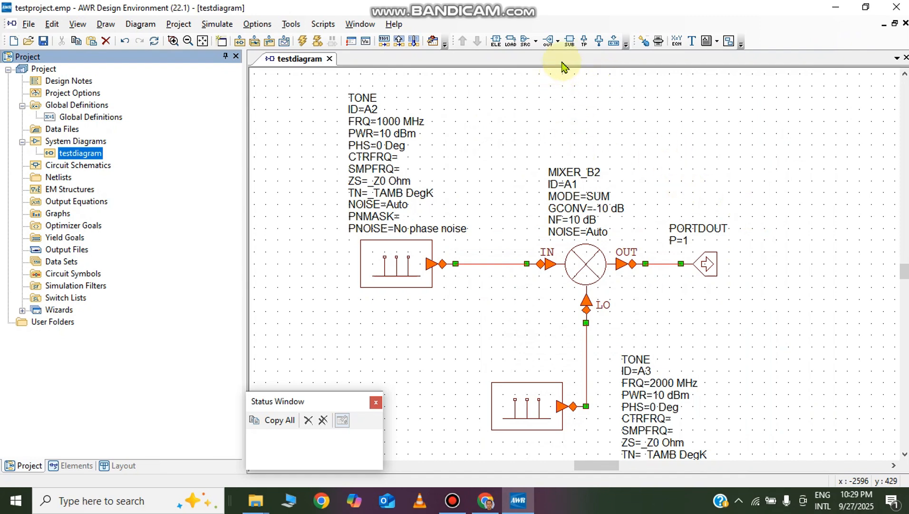
left_click(585, 42)
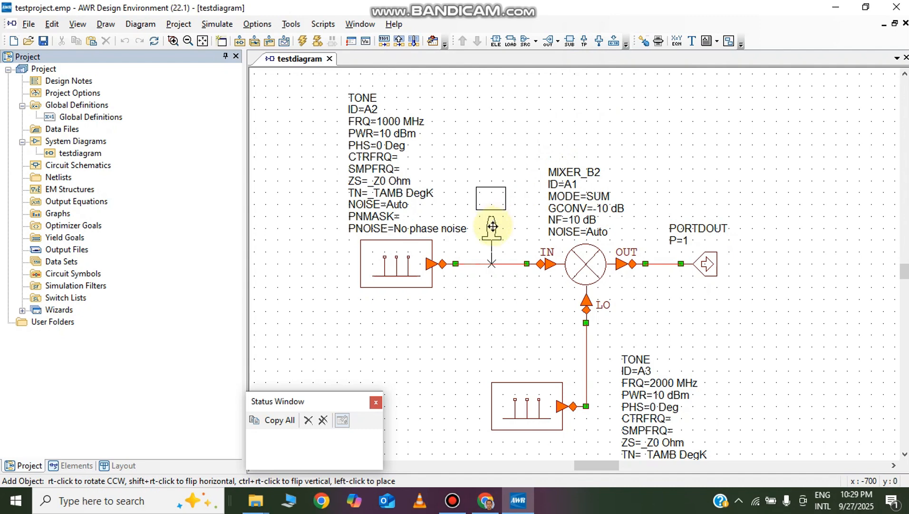
left_click(492, 227)
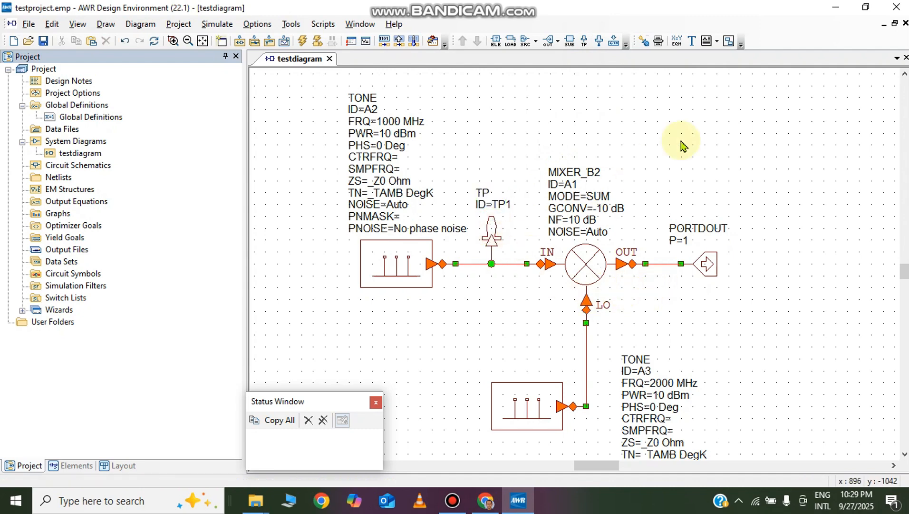
Add a test point beside the mixer's LO port and wire it to the LO line.
left_click(585, 42)
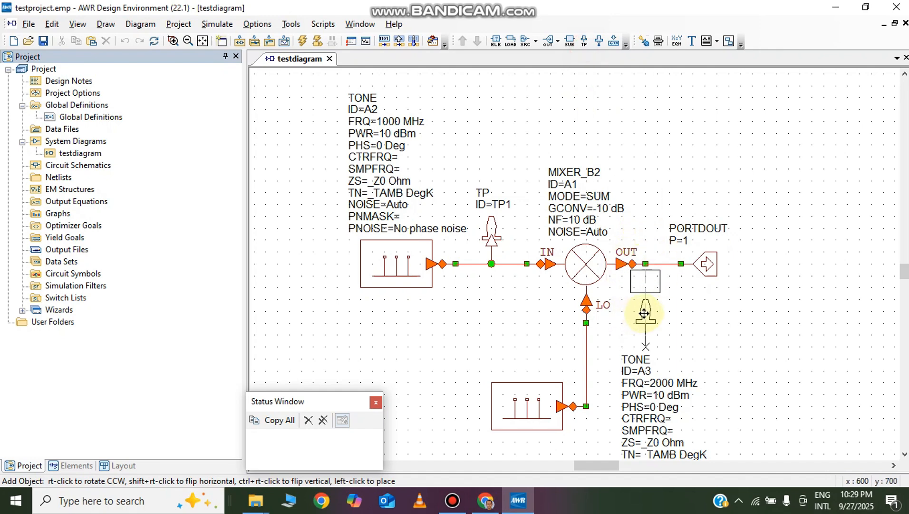
left_click(644, 313)
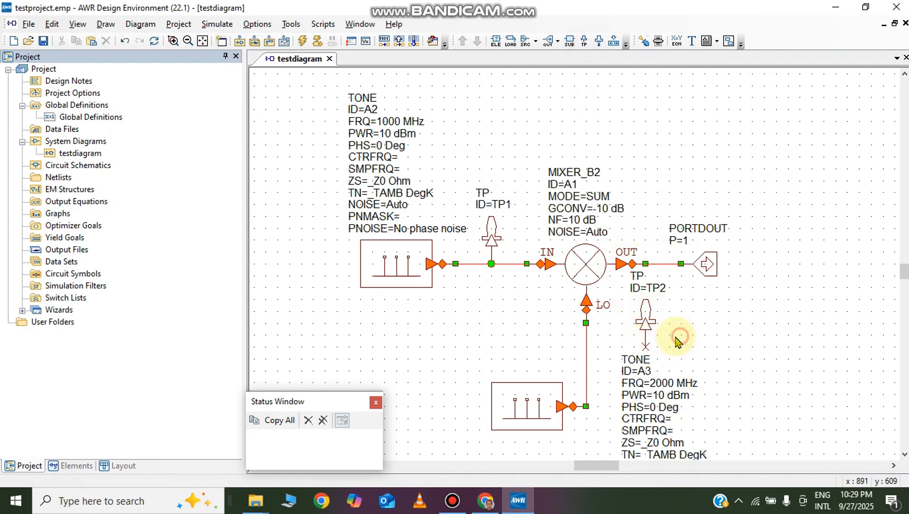
left_click(646, 347)
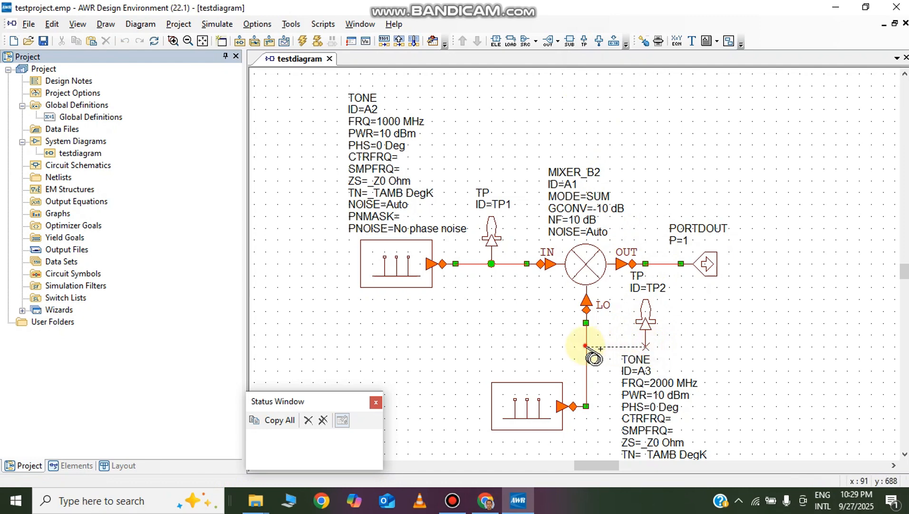
left_click(586, 346)
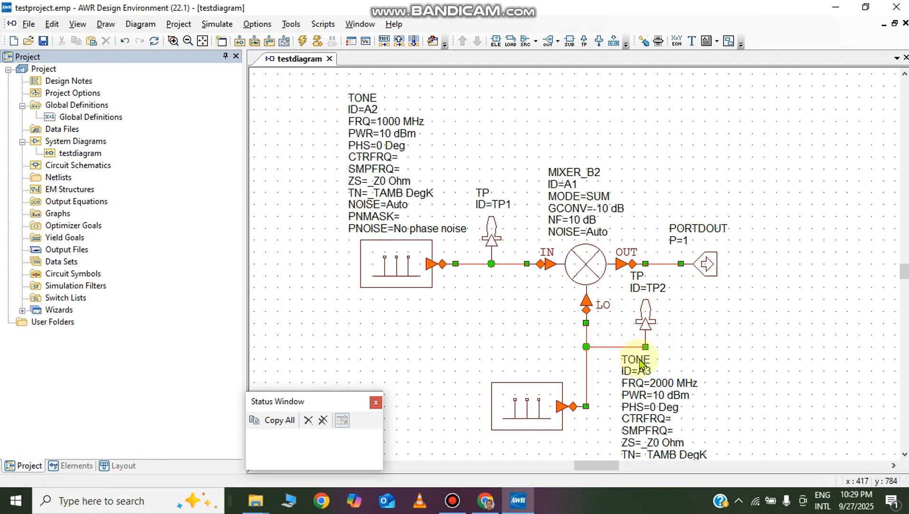
Add a test point on the wire between the mixer's OUT port and the PORTDOUT output port.
left_click(584, 42)
left_click(657, 236)
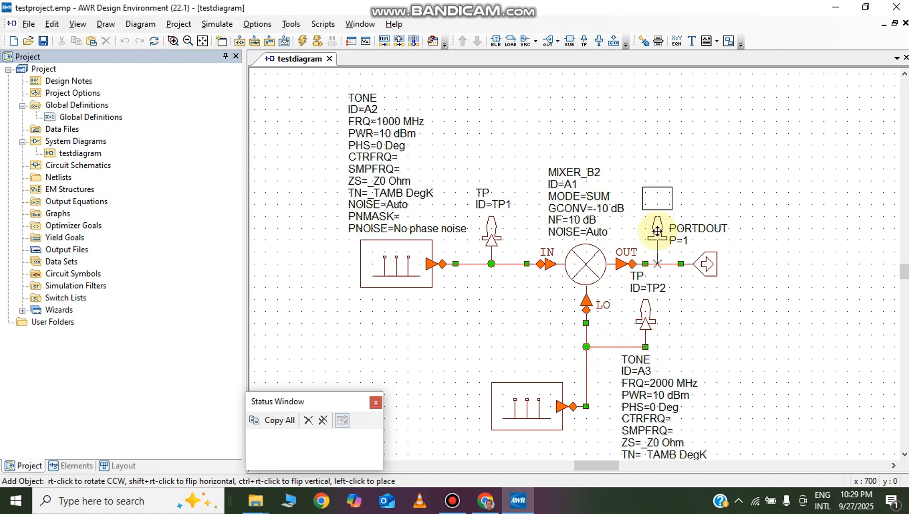
left_click(704, 162)
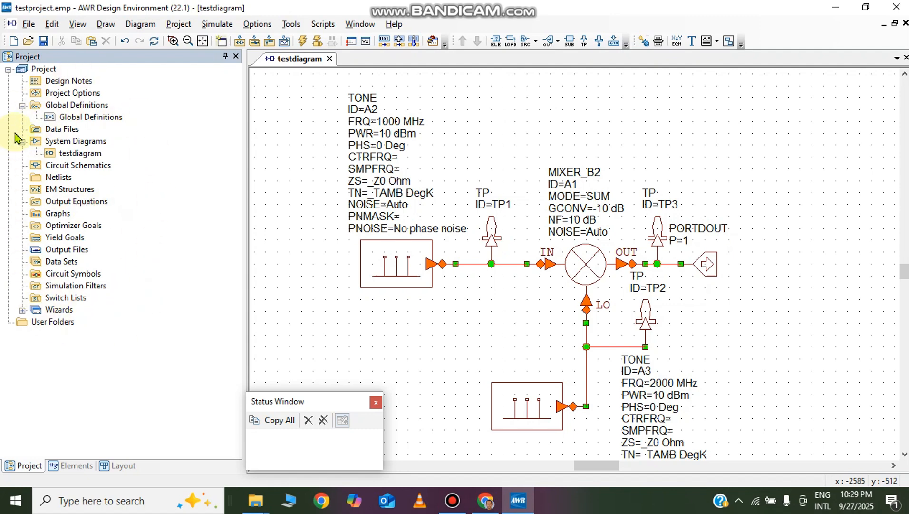
Create a rectangular graph named LO1.
right_click(58, 218)
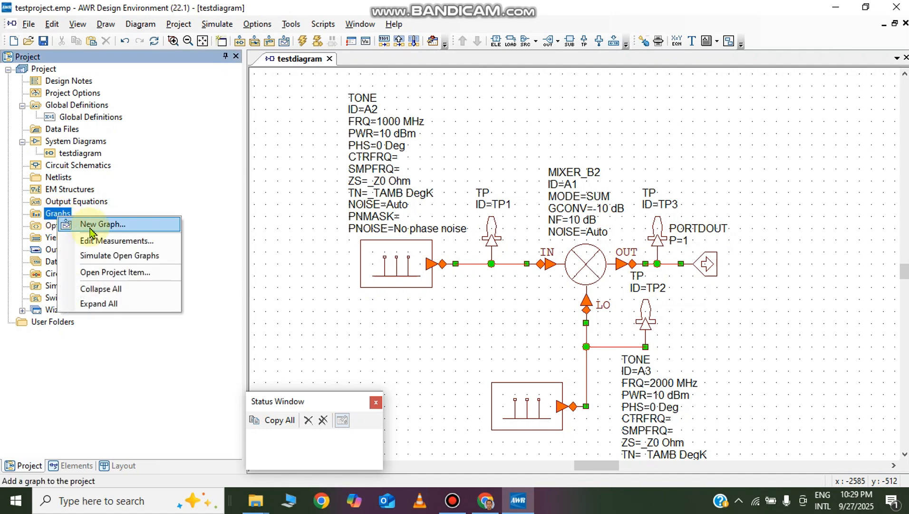
left_click(90, 229)
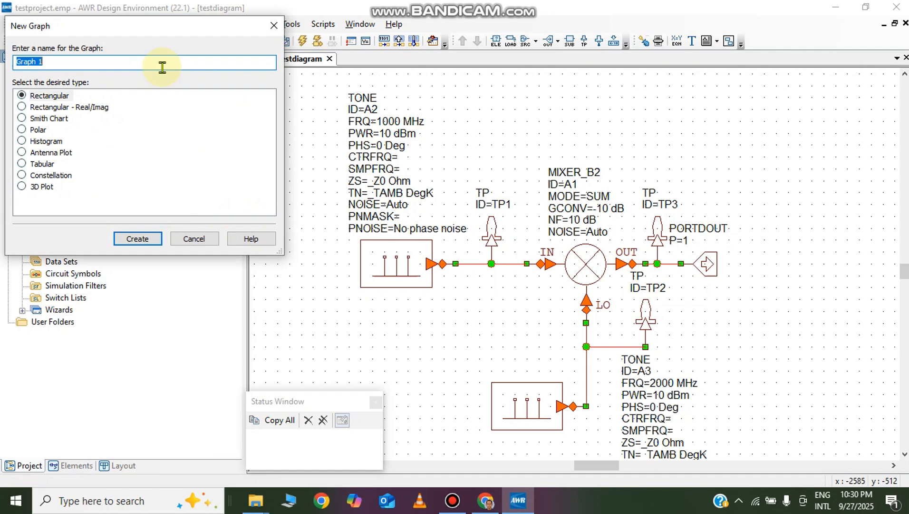
type("LO1")
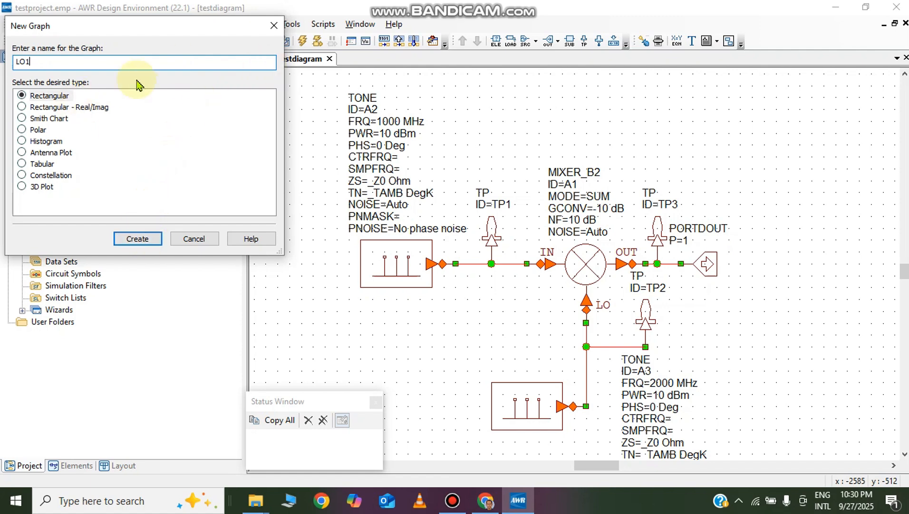
left_click(137, 238)
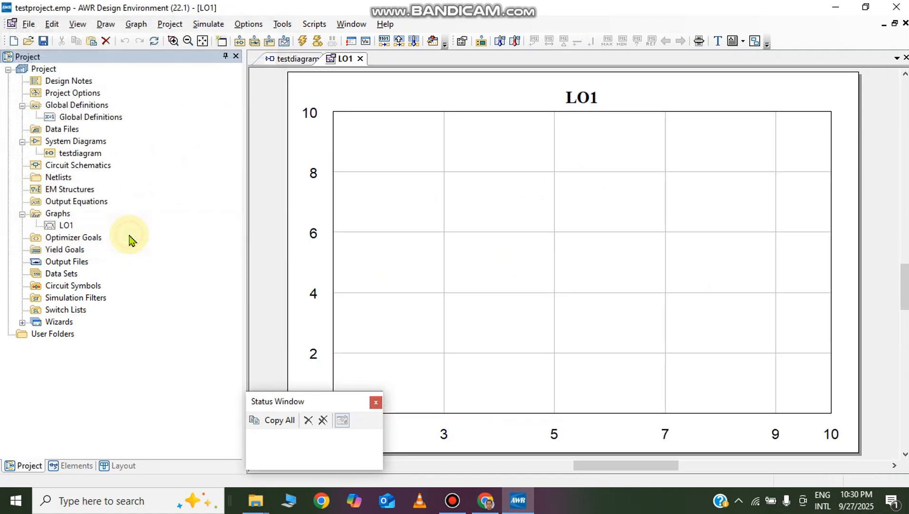
Add a System Spectrum PWR_SPEC measurement of testdiagram at test point TP.TP1 to the LO1 graph.
left_click(66, 226)
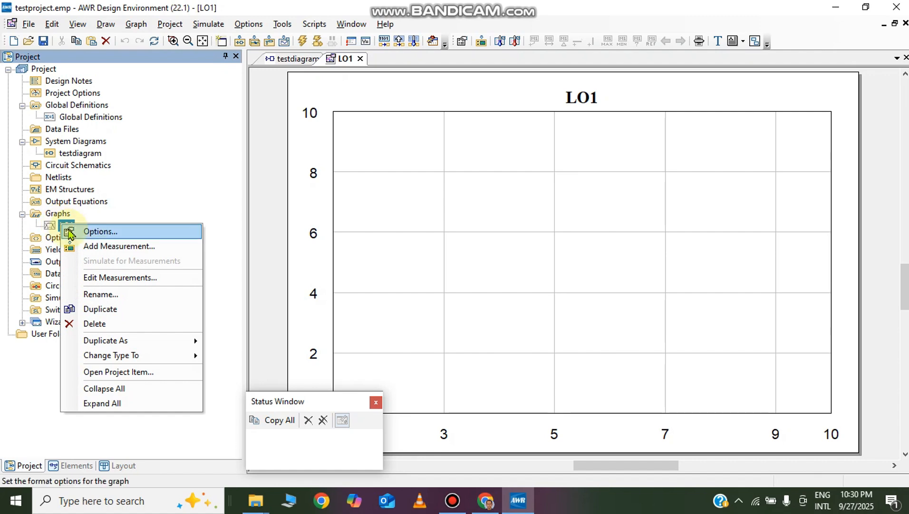
left_click(119, 246)
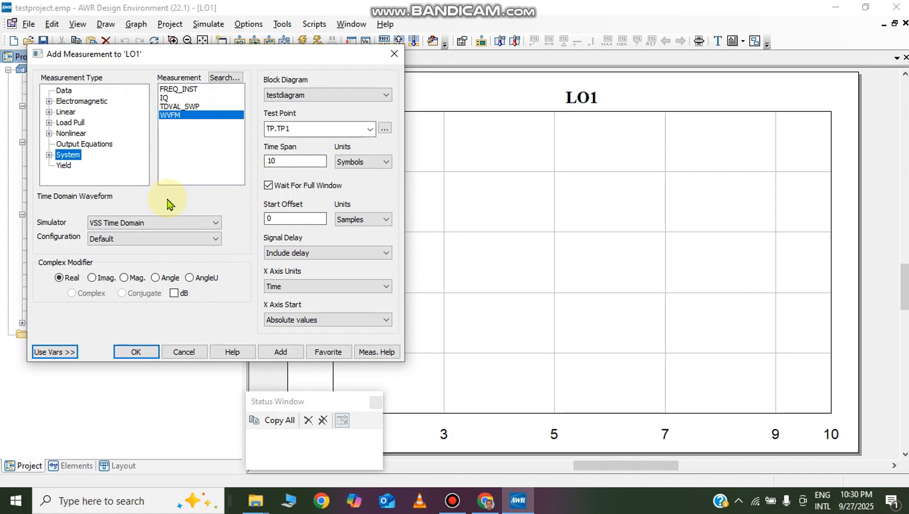
left_click(49, 155)
left_click_drag(143, 128, 140, 164)
left_click(81, 135)
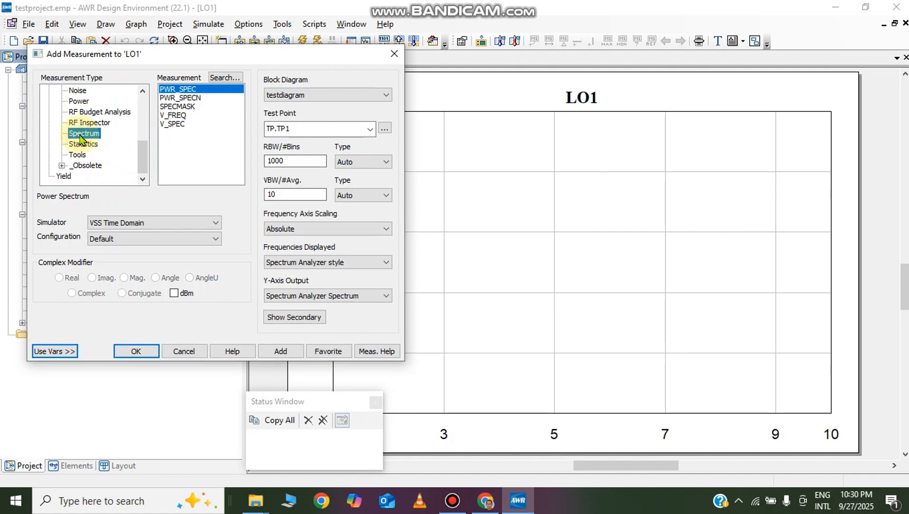
left_click(185, 90)
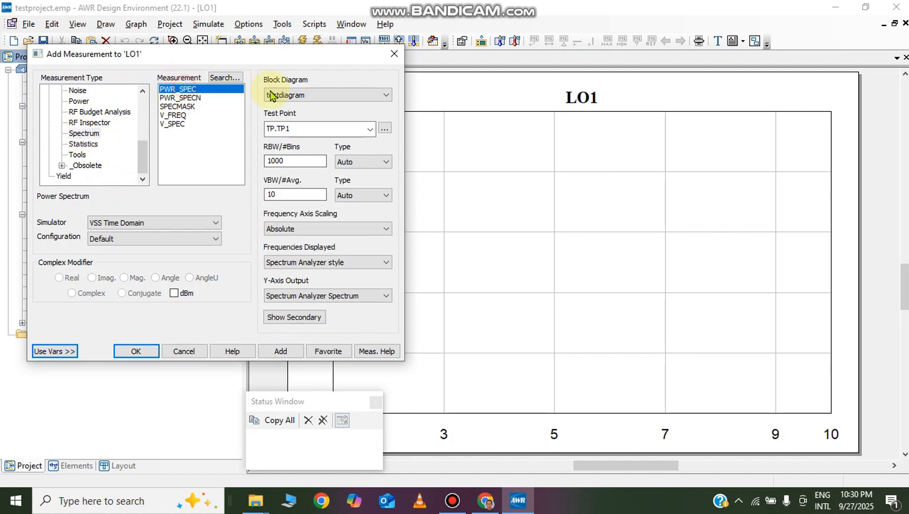
left_click(370, 129)
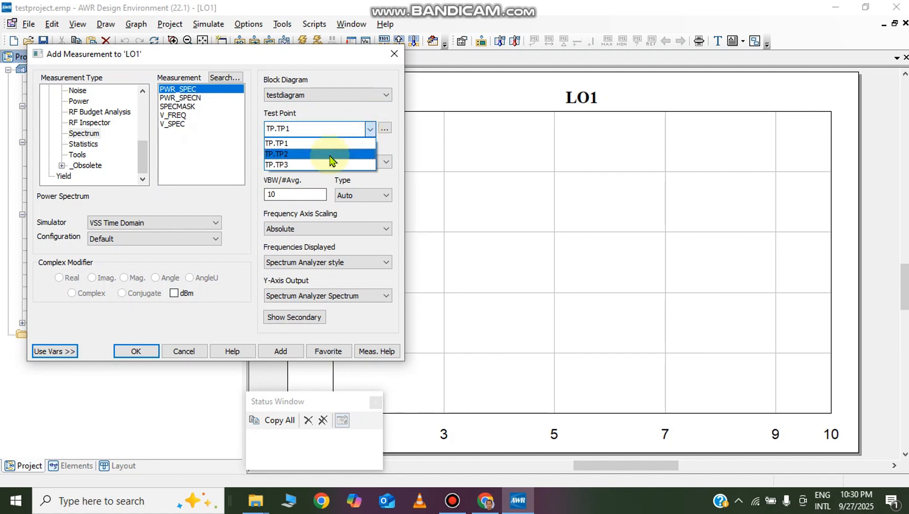
left_click(322, 144)
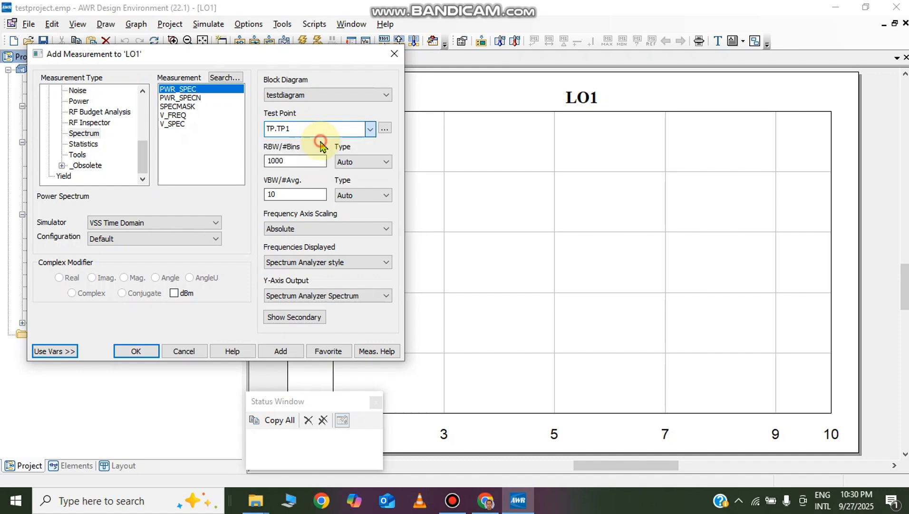
left_click(136, 352)
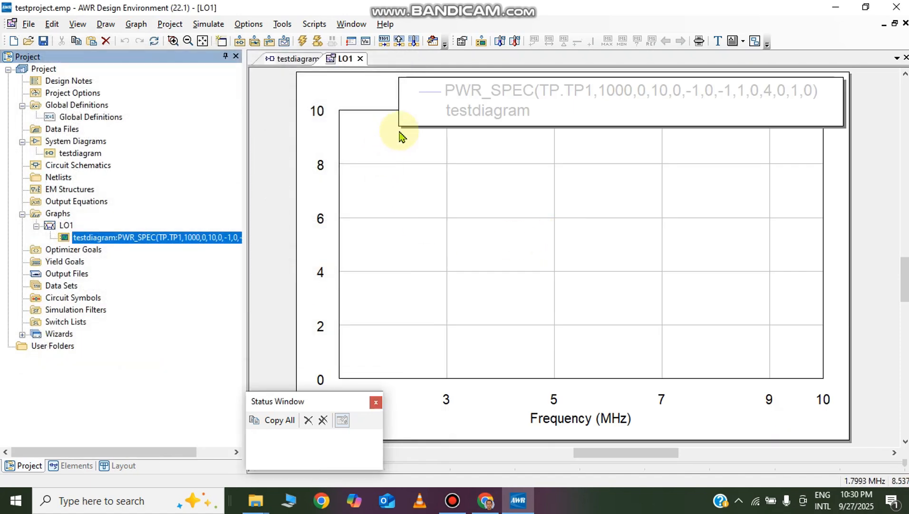
In testdiagram, rename the test point on the mixer's IN wire LO1 and the one on its LO line LO2.
left_click(291, 61)
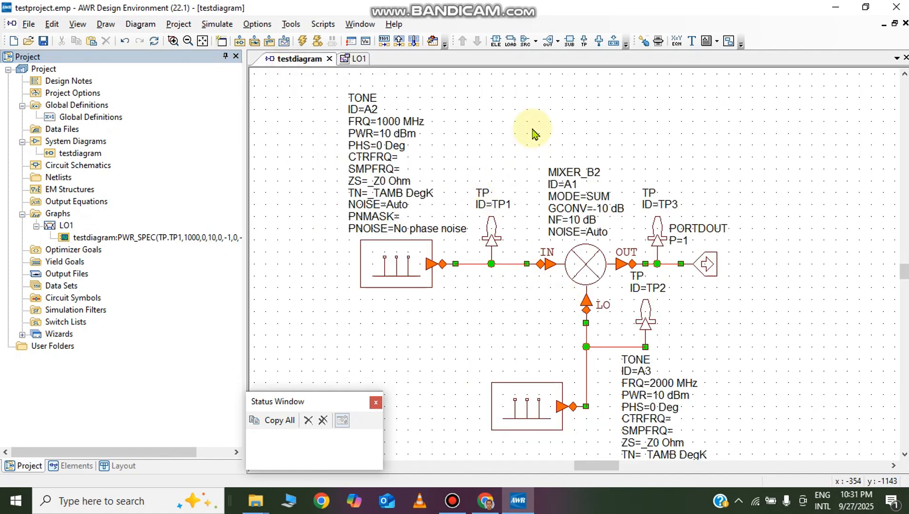
double_click(506, 208)
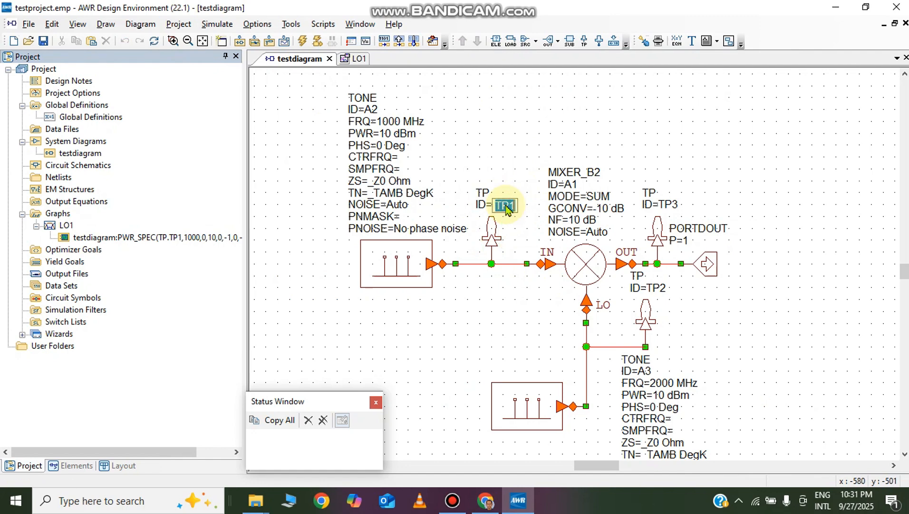
type("LO1")
left_click(756, 323)
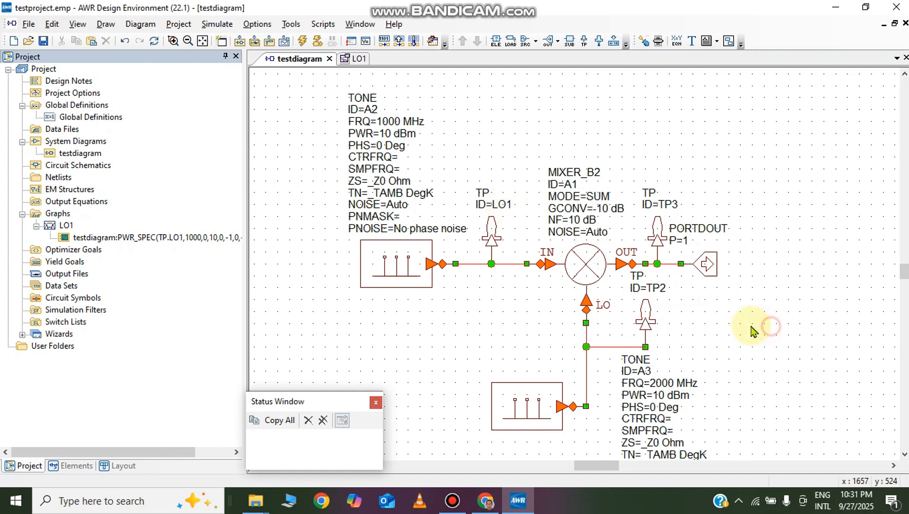
double_click(658, 288)
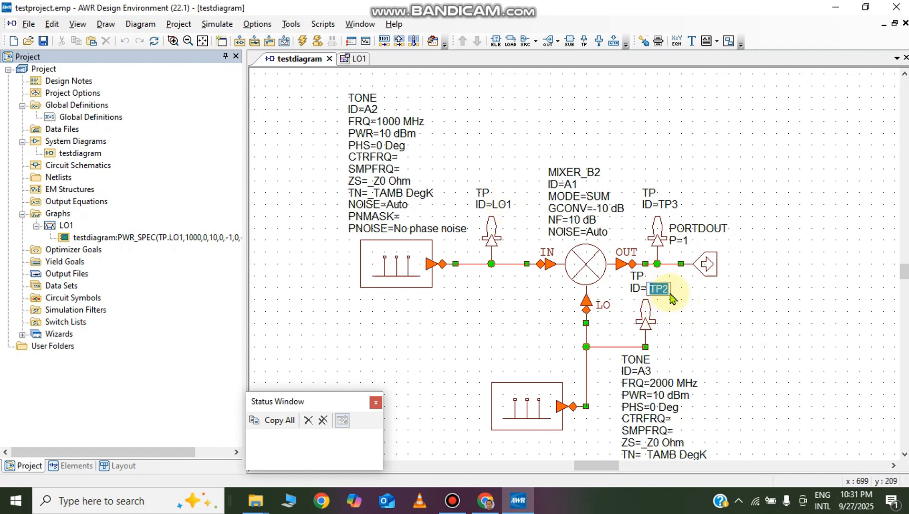
left_click(756, 326)
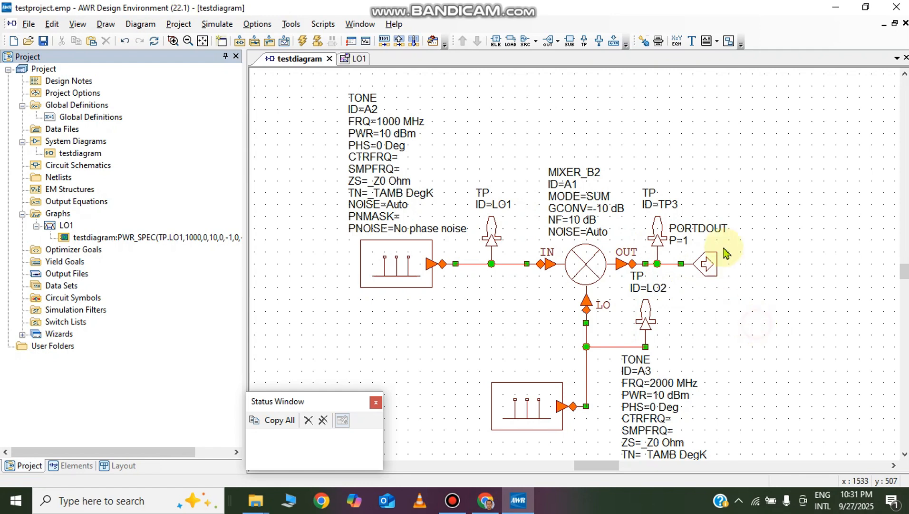
Rename the test point on the mixer's output wire OUT.
left_click(667, 202)
double_click(667, 202)
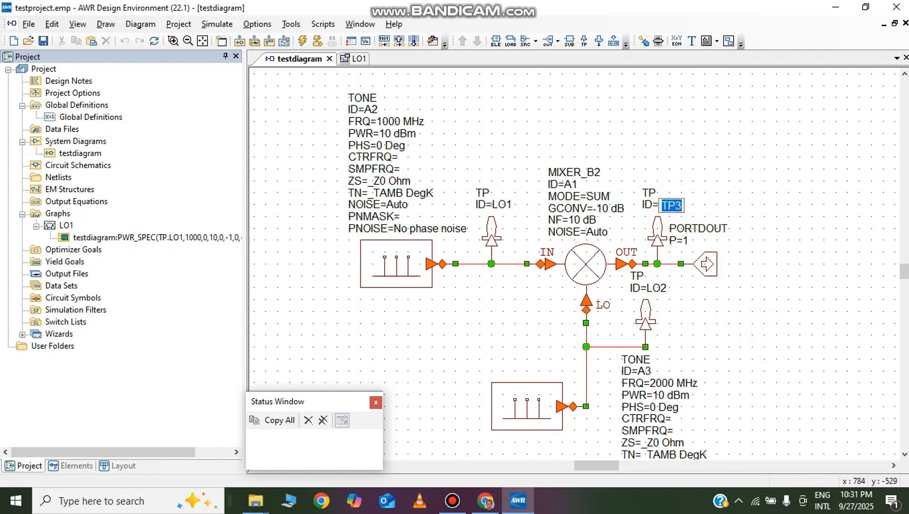
type("OUT")
left_click(760, 192)
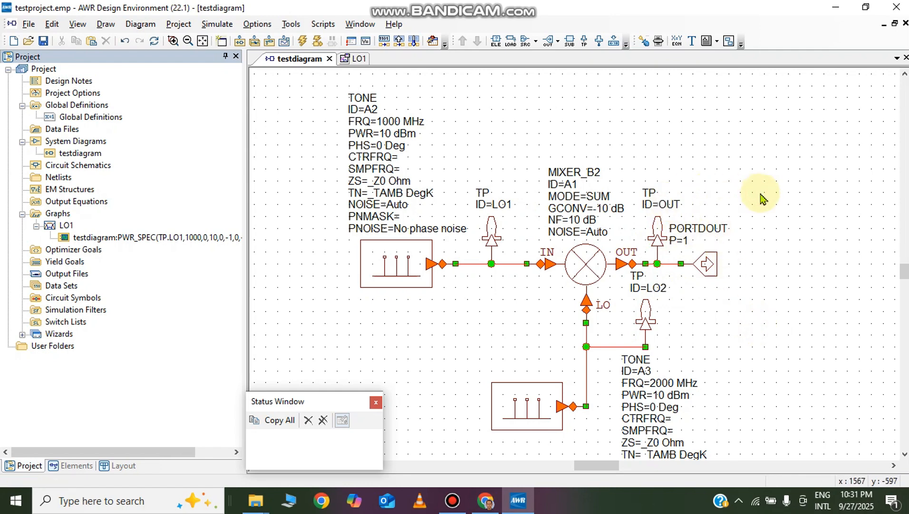
Create a rectangular graph named LO2.
right_click(53, 219)
left_click(76, 224)
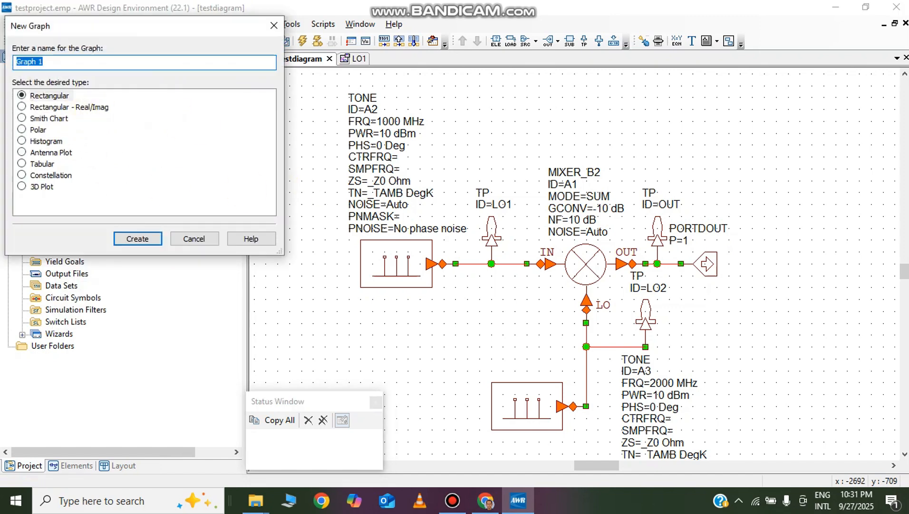
left_click(129, 239)
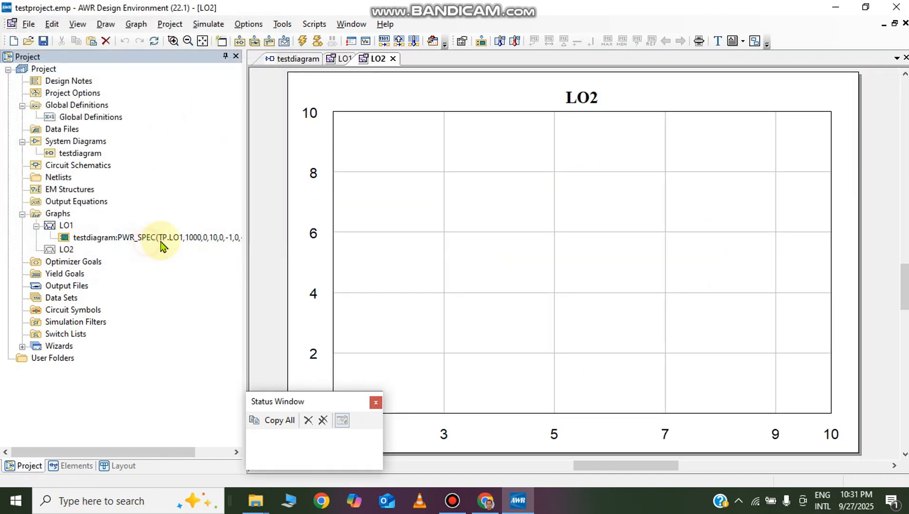
Add a PWR_SPEC spectrum measurement of testdiagram at test point TP.LO2 to the LO2 graph.
right_click(67, 252)
left_click(81, 270)
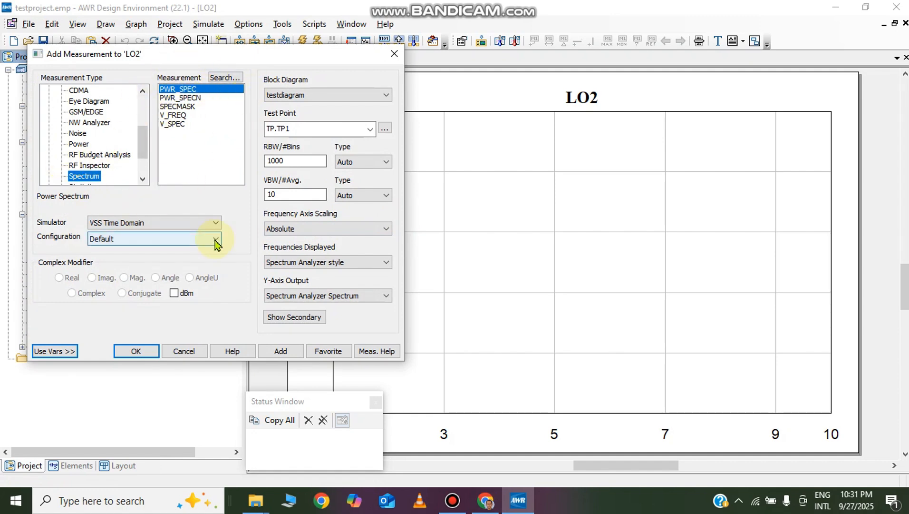
left_click(362, 131)
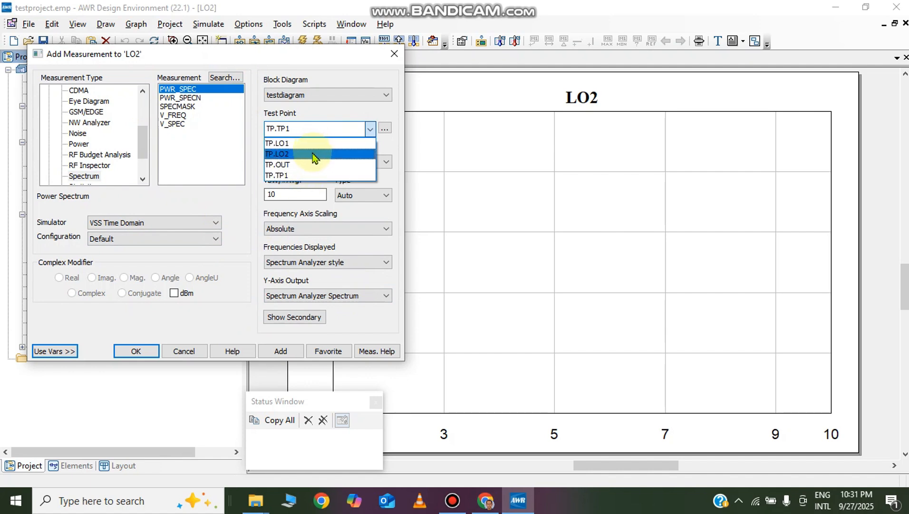
left_click(314, 153)
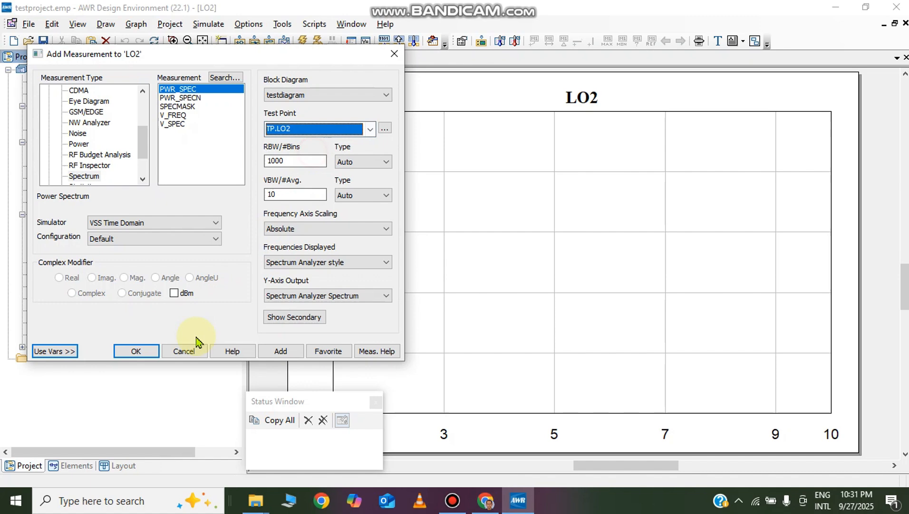
left_click(136, 352)
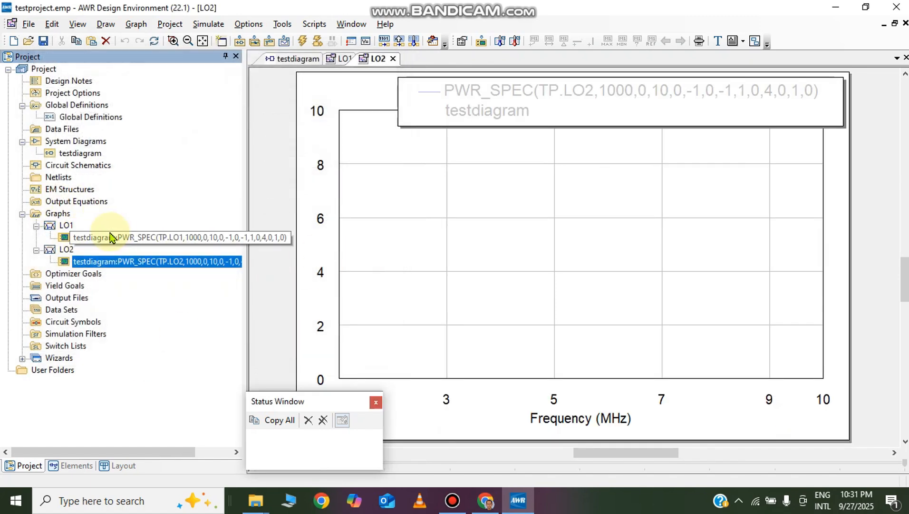
Review the LO1 graph's PWR_SPEC measurement settings and keep TP.LO1 as its test point.
double_click(153, 243)
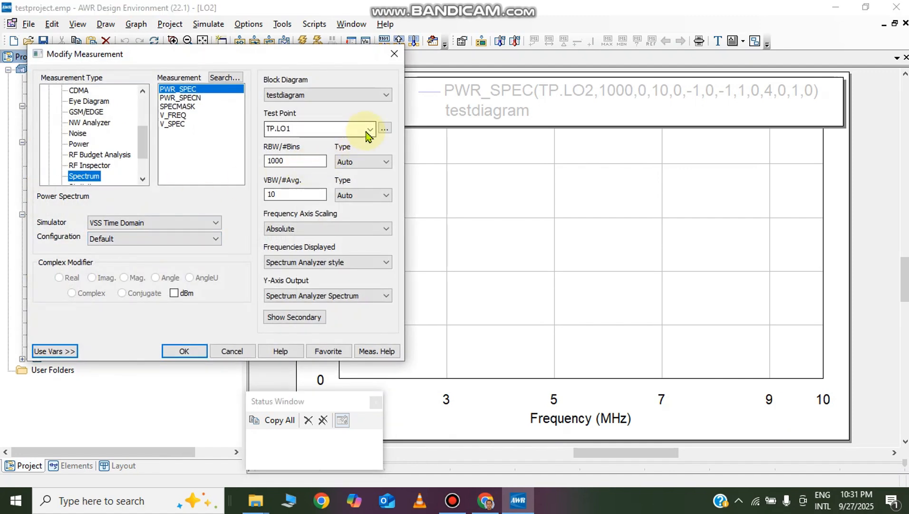
left_click(369, 129)
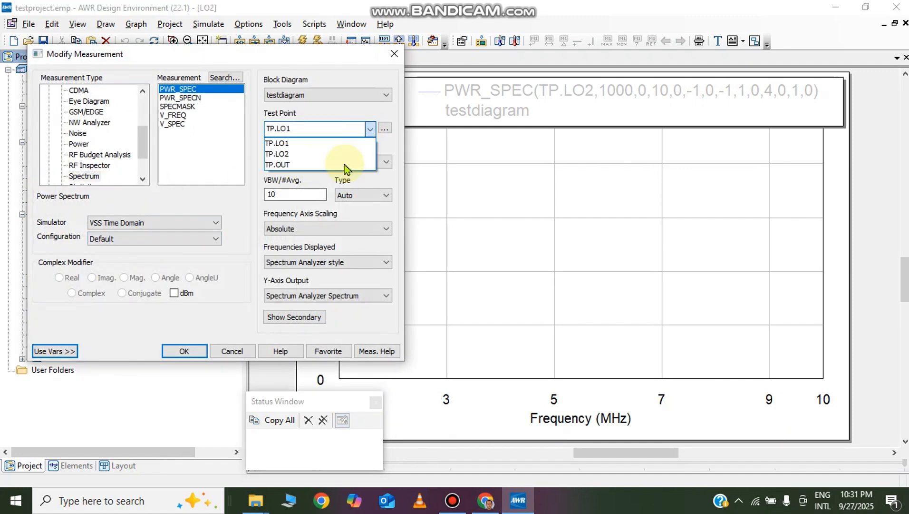
left_click(311, 144)
left_click(184, 351)
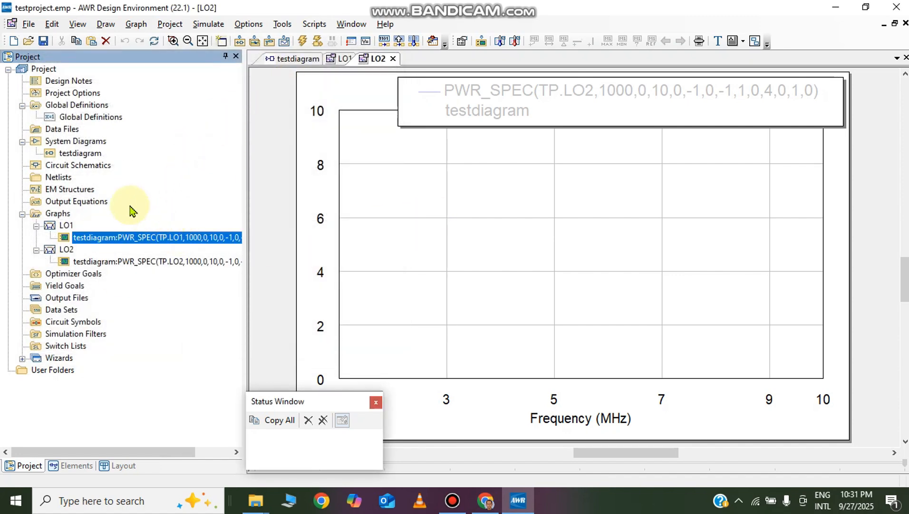
Create a rectangular graph named OUT_F.
left_click(277, 59)
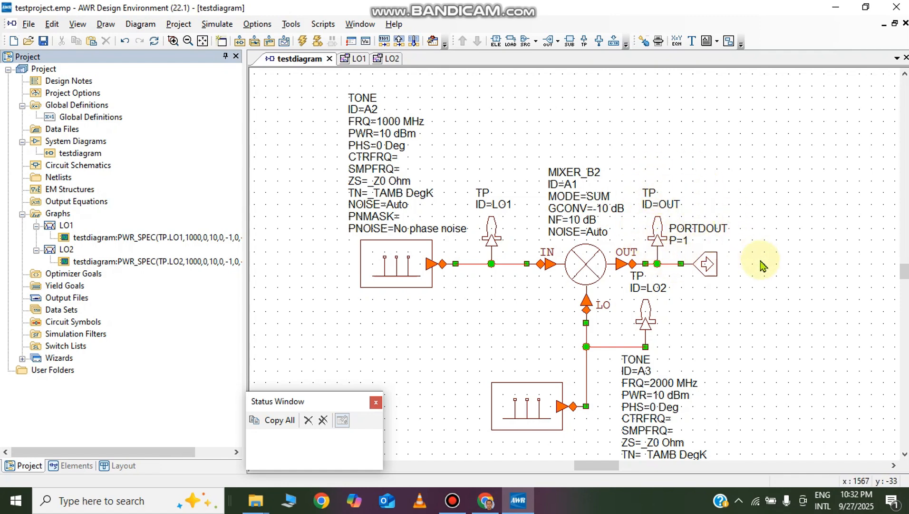
right_click(59, 214)
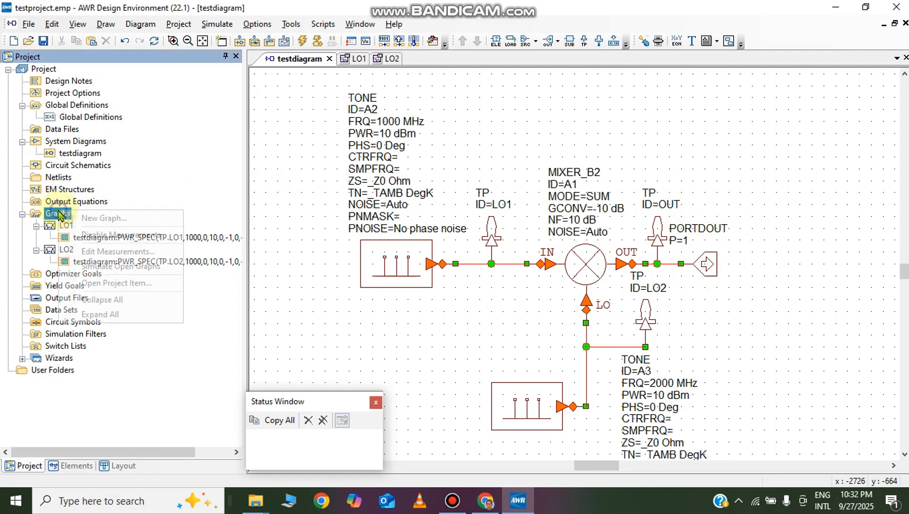
left_click(98, 219)
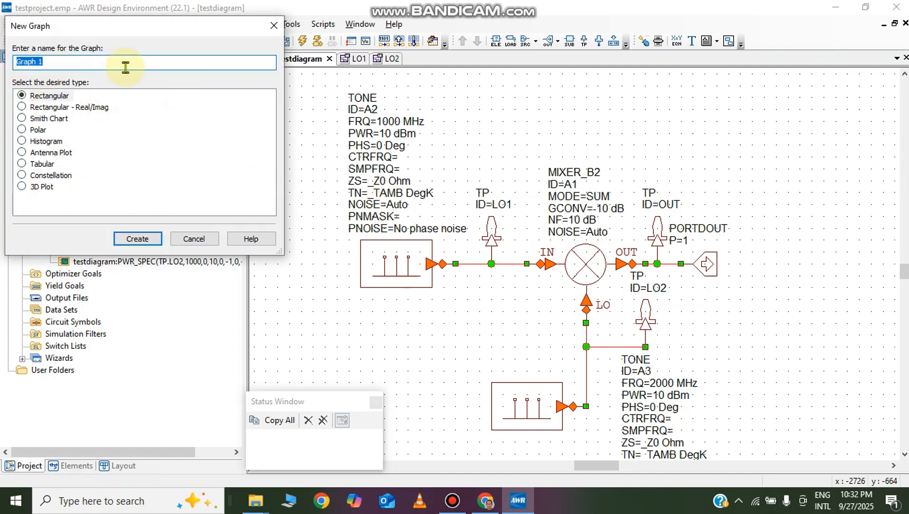
type("OUT_F")
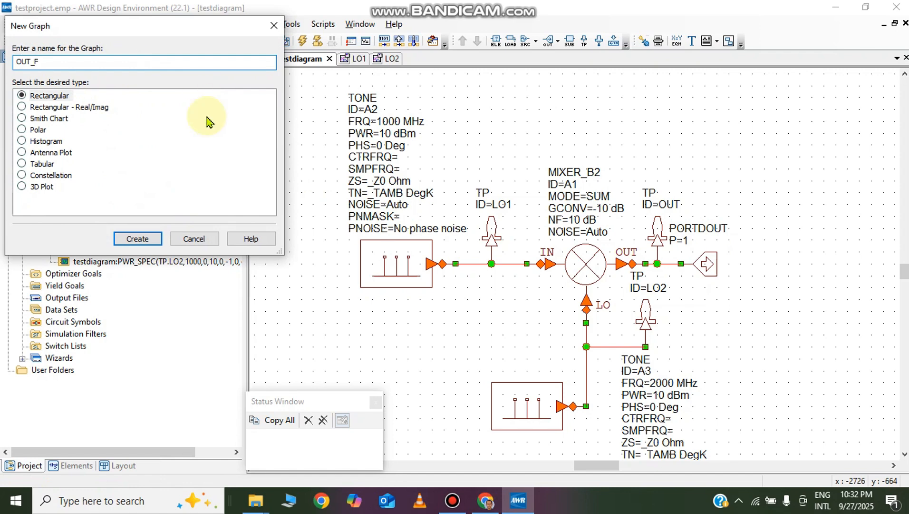
left_click(137, 238)
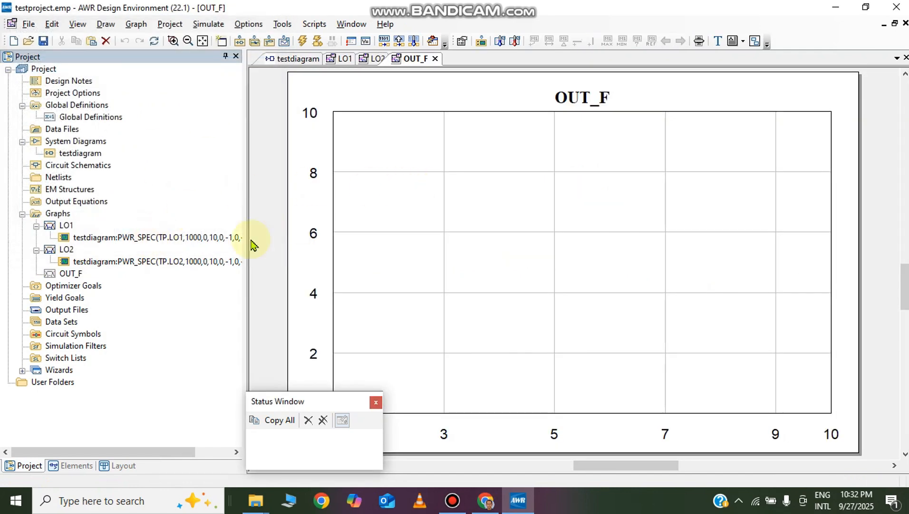
Add a PWR_SPEC spectrum measurement of testdiagram at test point TP.OUT to the OUT_F graph.
right_click(73, 276)
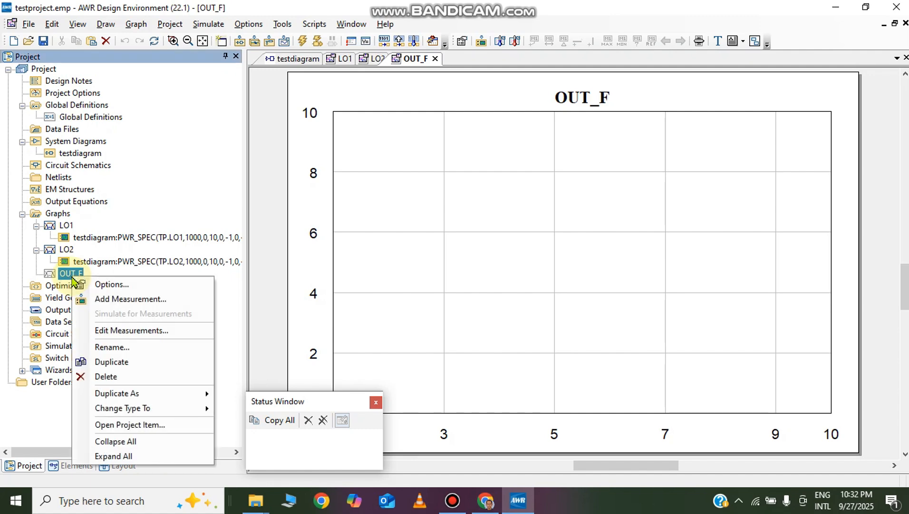
left_click(118, 299)
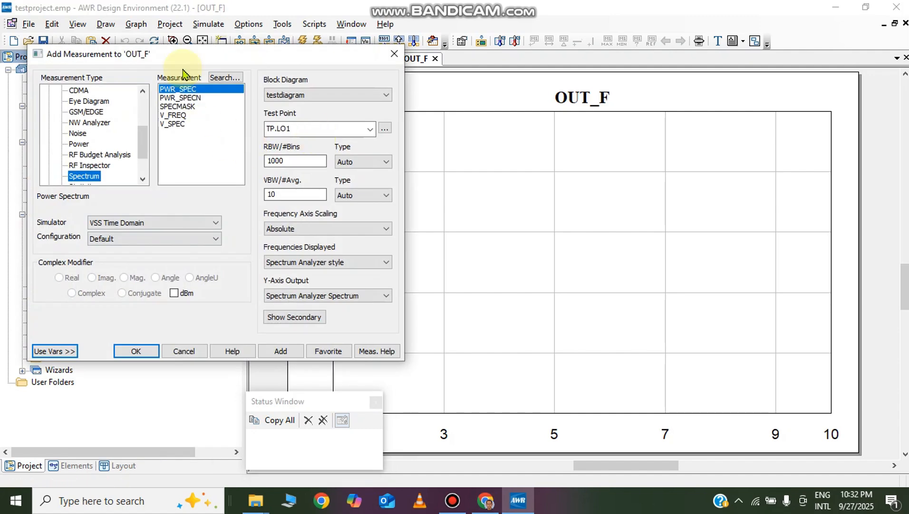
left_click(370, 129)
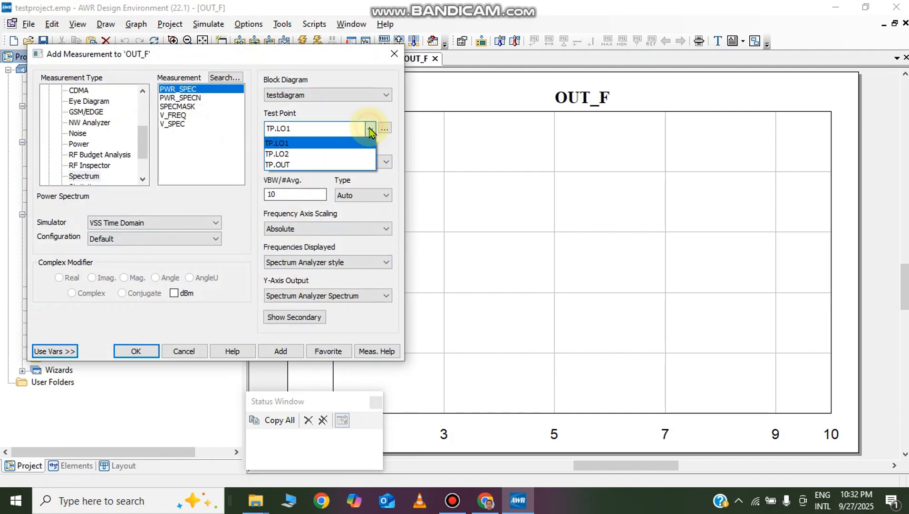
left_click(288, 165)
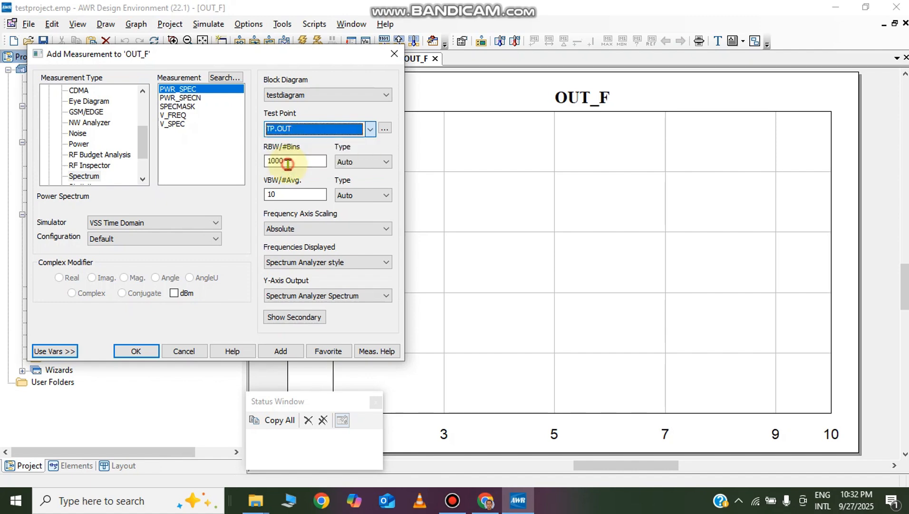
left_click(136, 351)
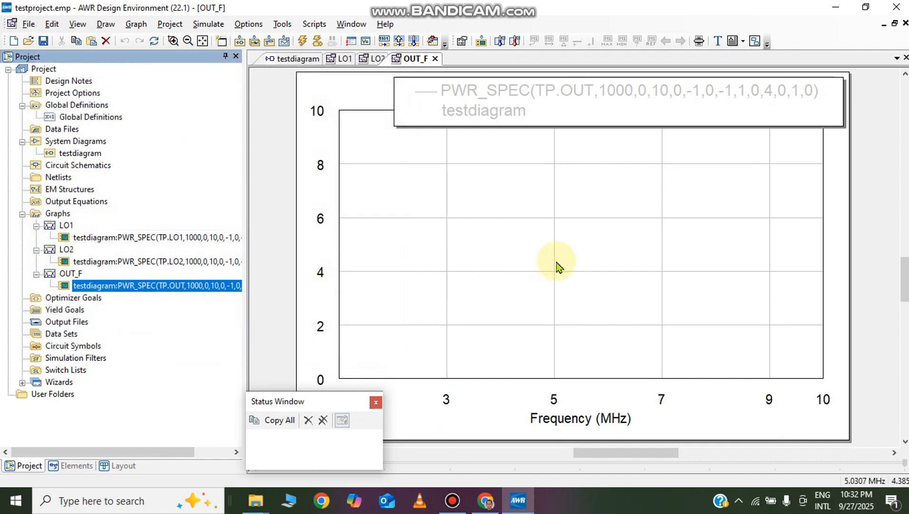
Create a rectangular graph named OUT_V.
right_click(56, 214)
left_click(90, 221)
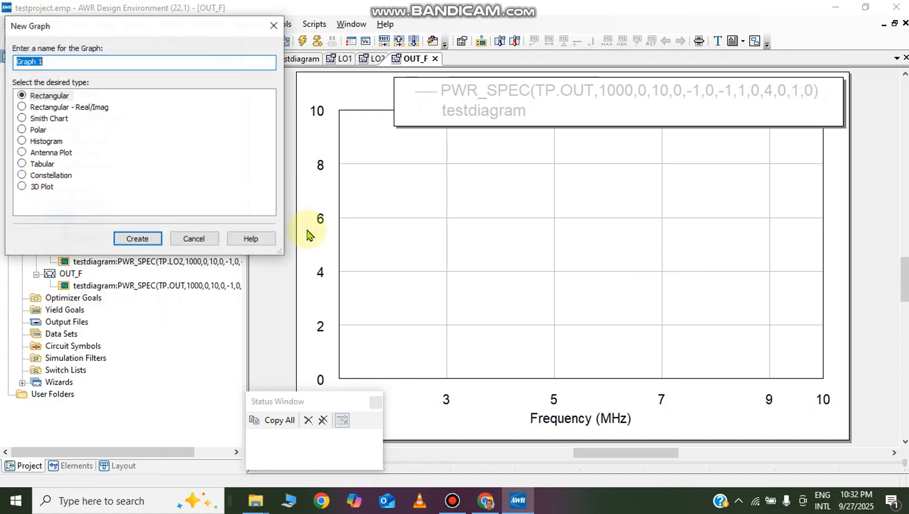
type("OUT_V")
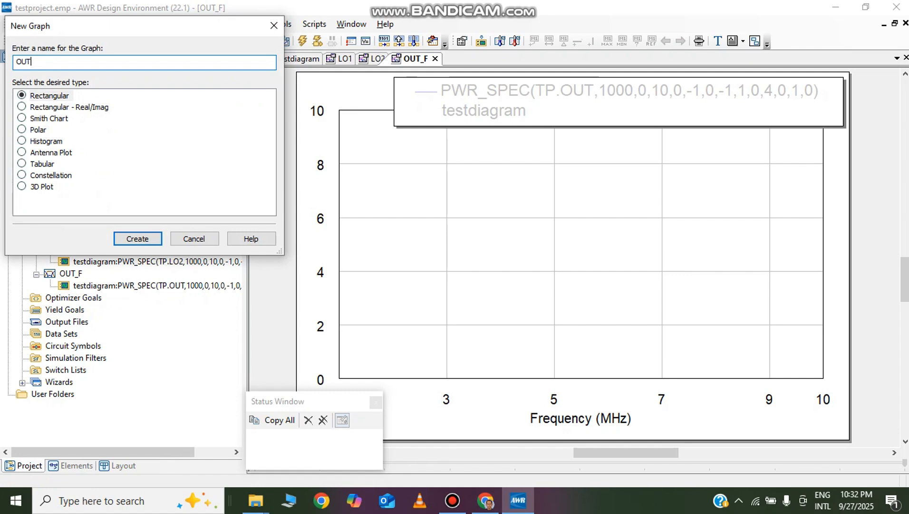
left_click(137, 238)
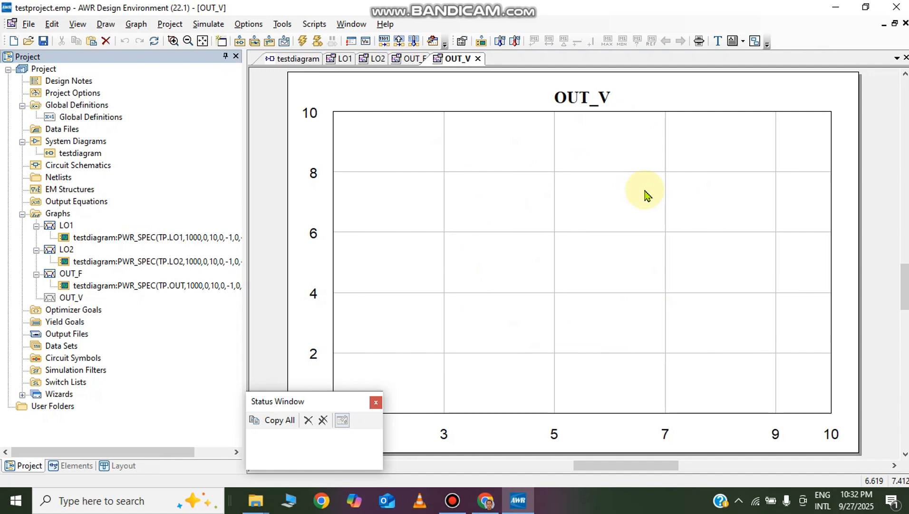
left_click(337, 277)
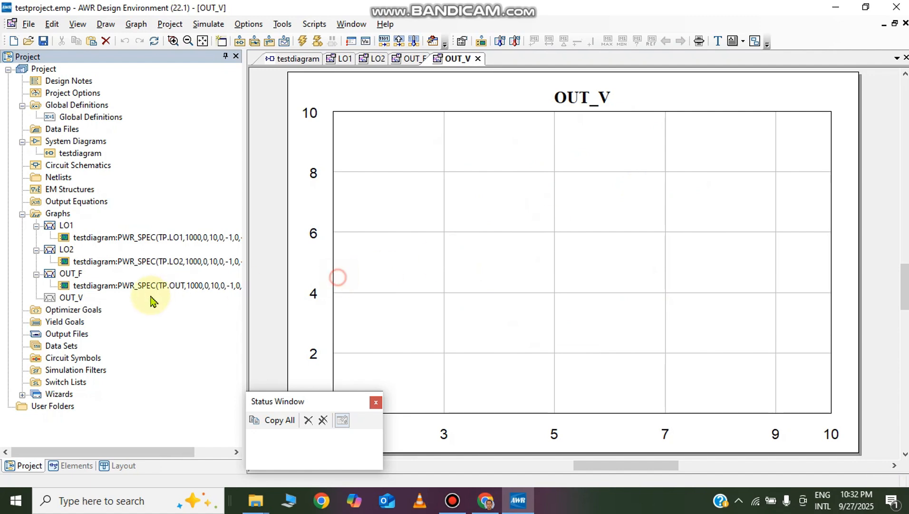
Start a new measurement for the OUT_V graph, choosing the System type WVFM at test point TP.OUT of testdiagram.
right_click(70, 299)
left_click(105, 316)
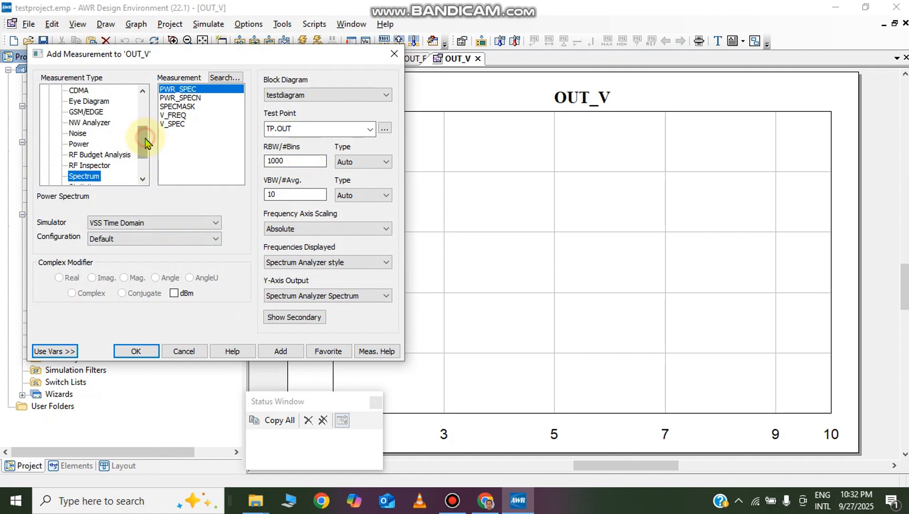
left_click_drag(148, 143, 138, 122)
left_click(68, 114)
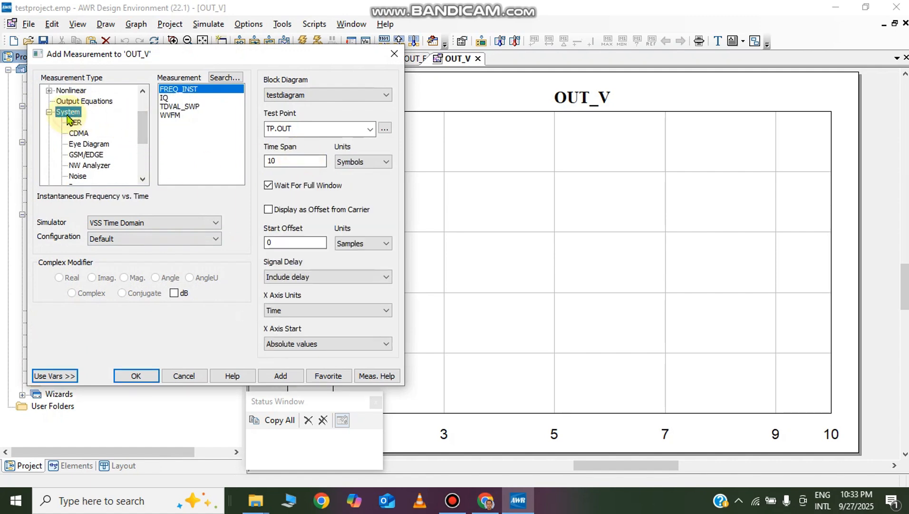
left_click(169, 115)
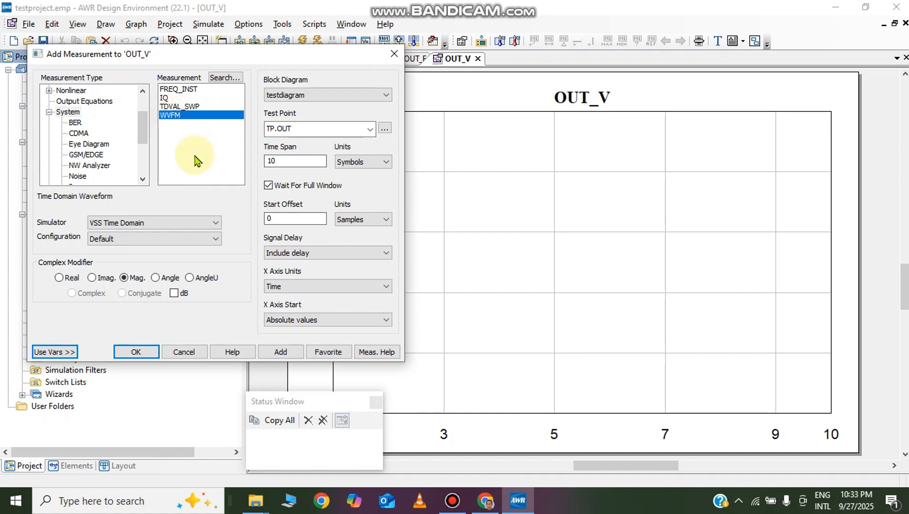
left_click(370, 128)
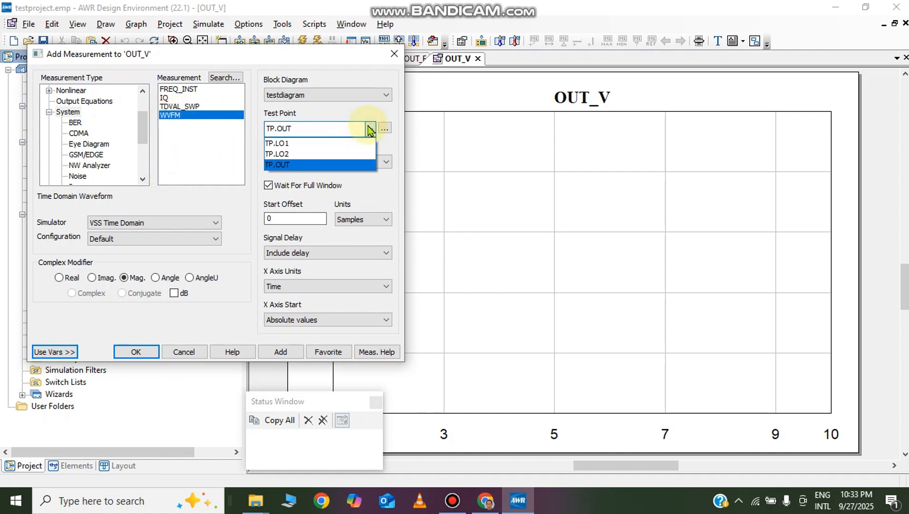
left_click(295, 165)
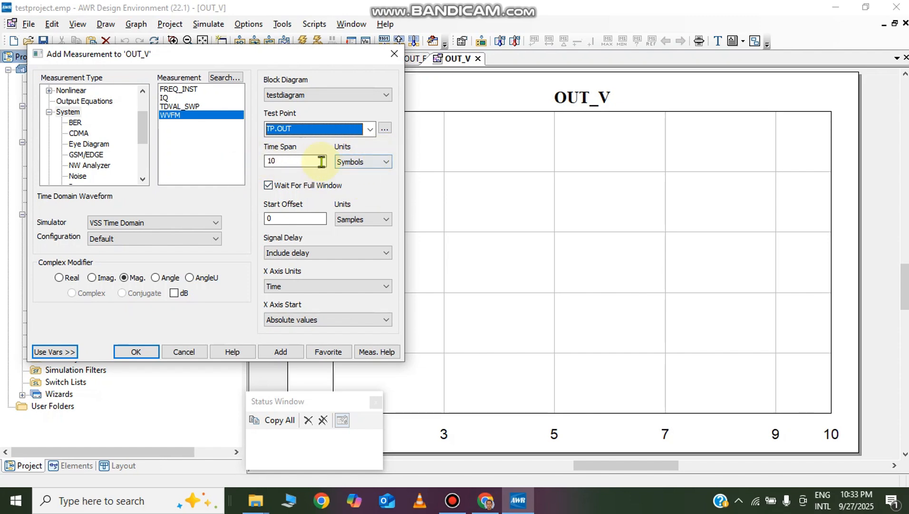
Set the waveform measurement's time span to 100 ns and its complex modifier to Real, and add it to OUT_V.
left_click(357, 163)
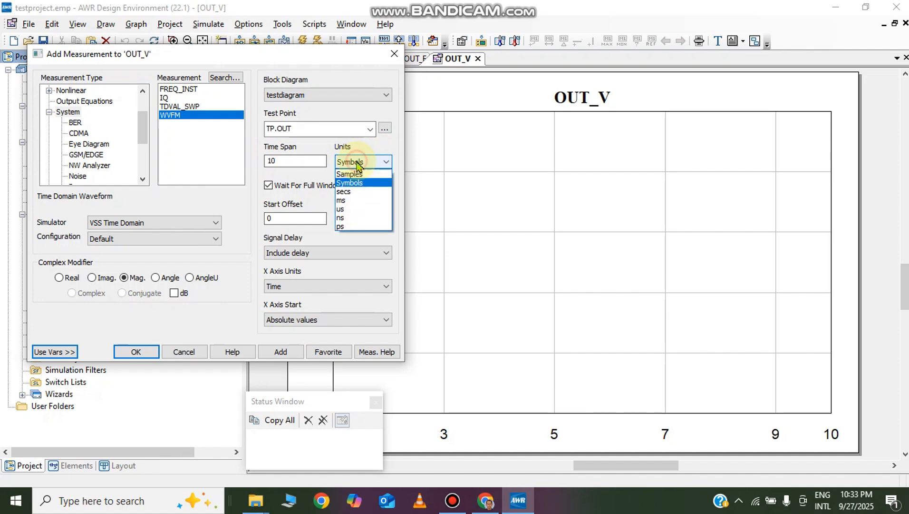
left_click(354, 217)
left_click(290, 160)
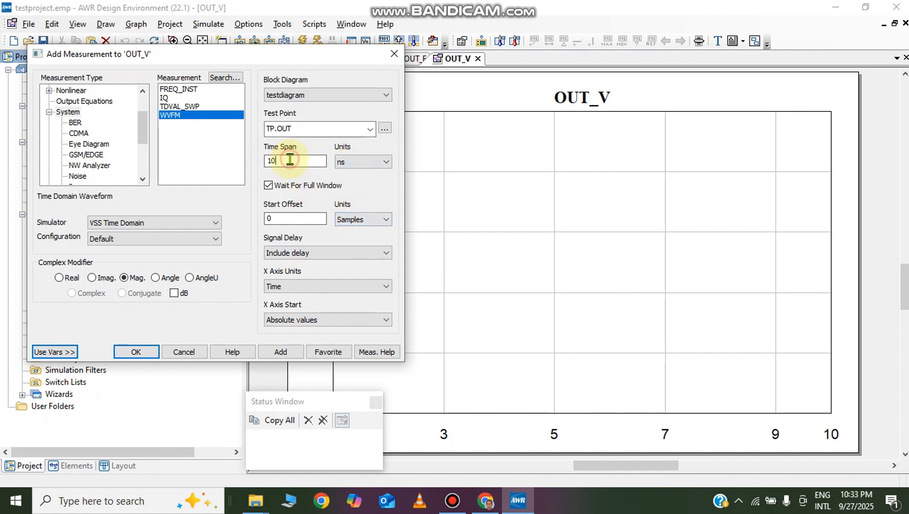
type("0")
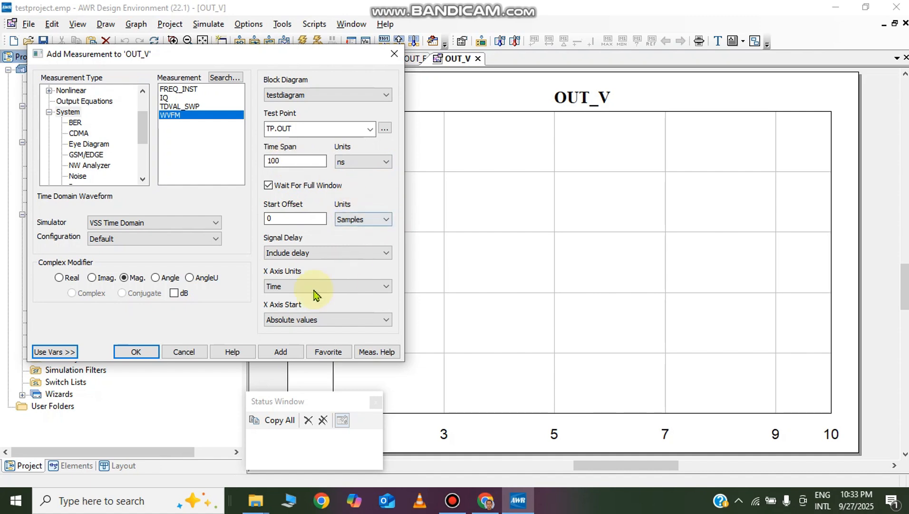
left_click(60, 278)
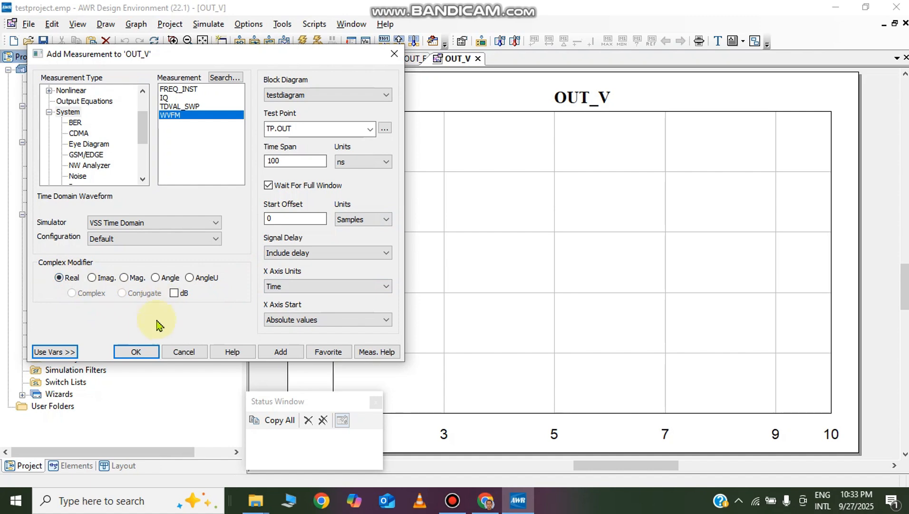
left_click(136, 352)
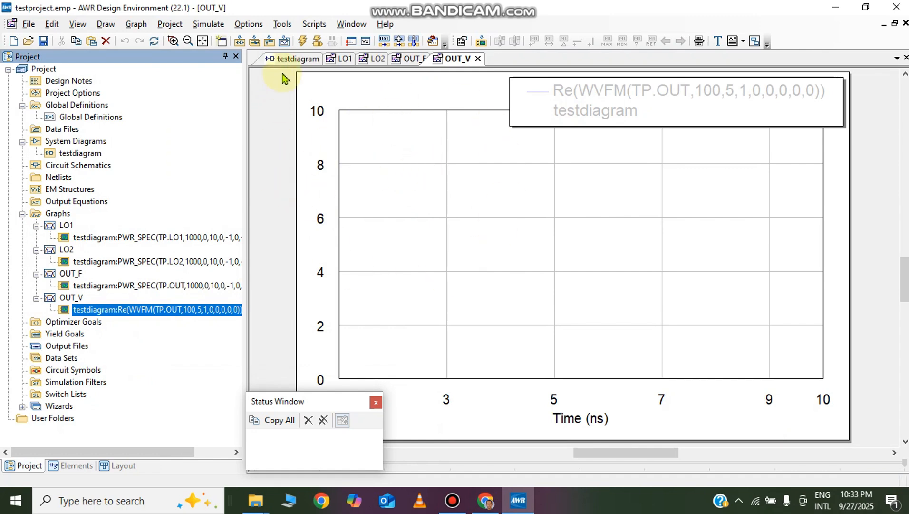
Run the simulation of testdiagram and minimize the simulation progress window.
left_click(292, 59)
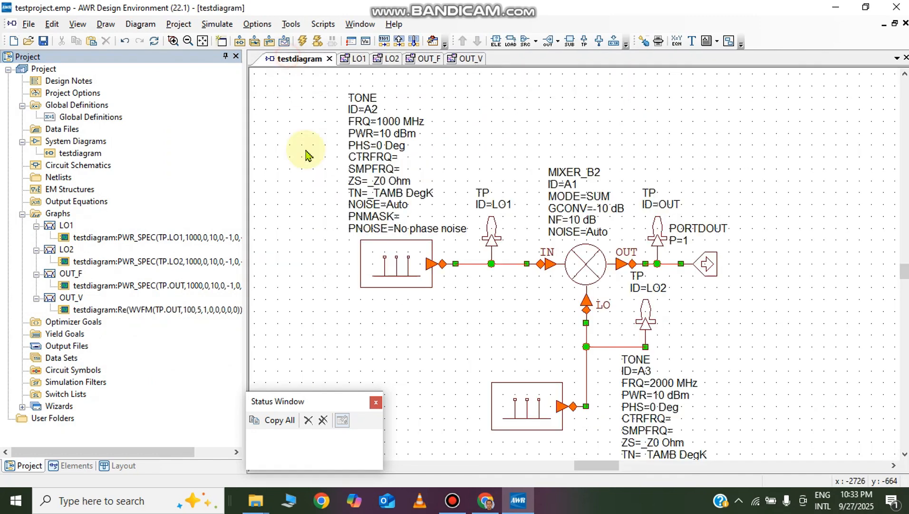
left_click(303, 41)
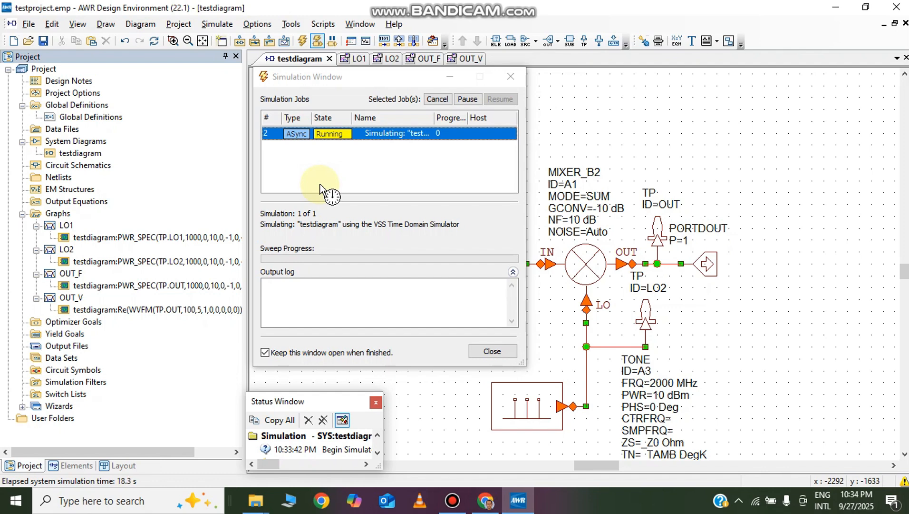
left_click(438, 75)
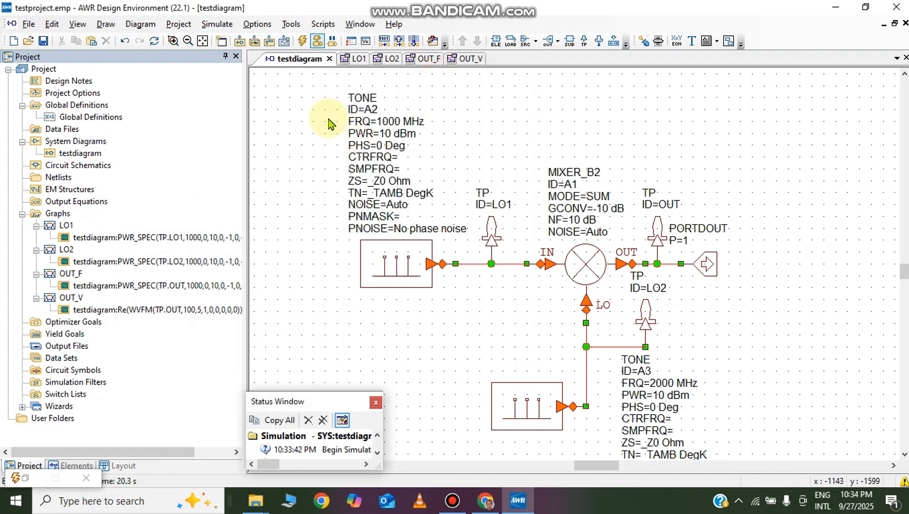
Compare the LO1 and LO2 spectrum graphs with the tone source frequencies and powers in testdiagram.
left_click(351, 58)
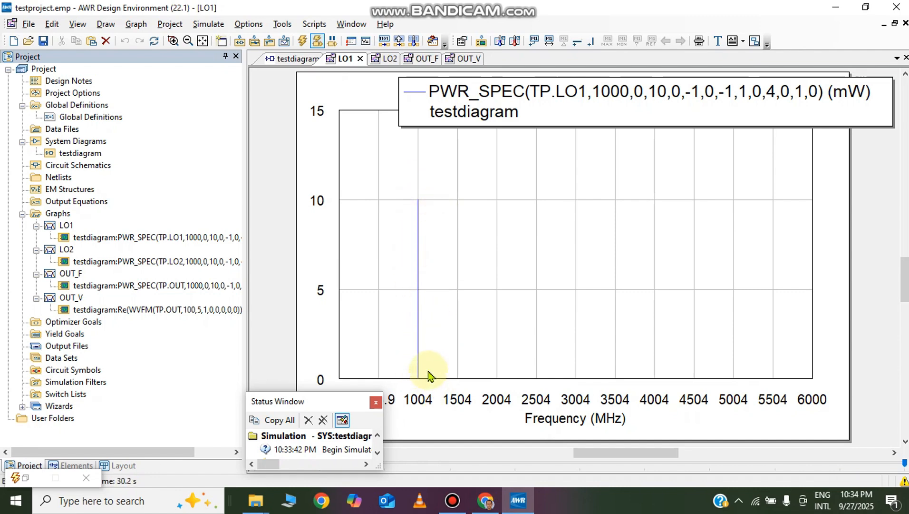
left_click(289, 62)
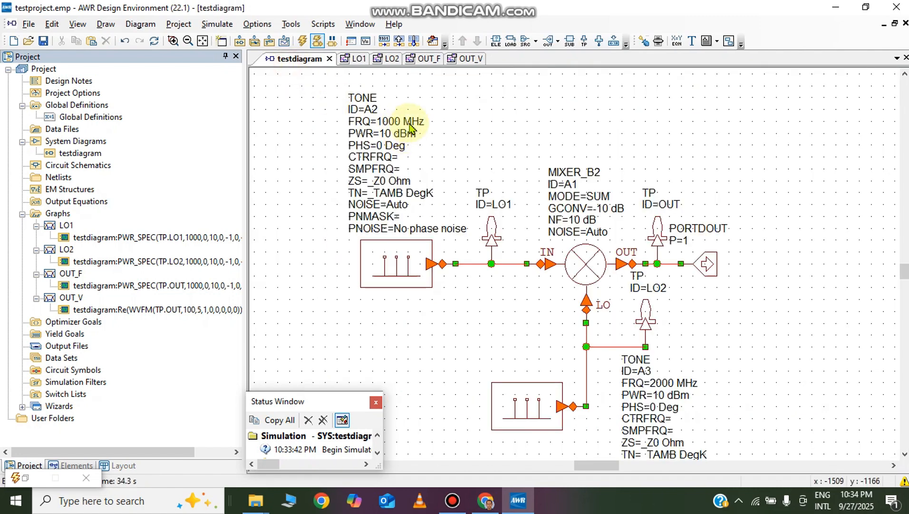
left_click(352, 59)
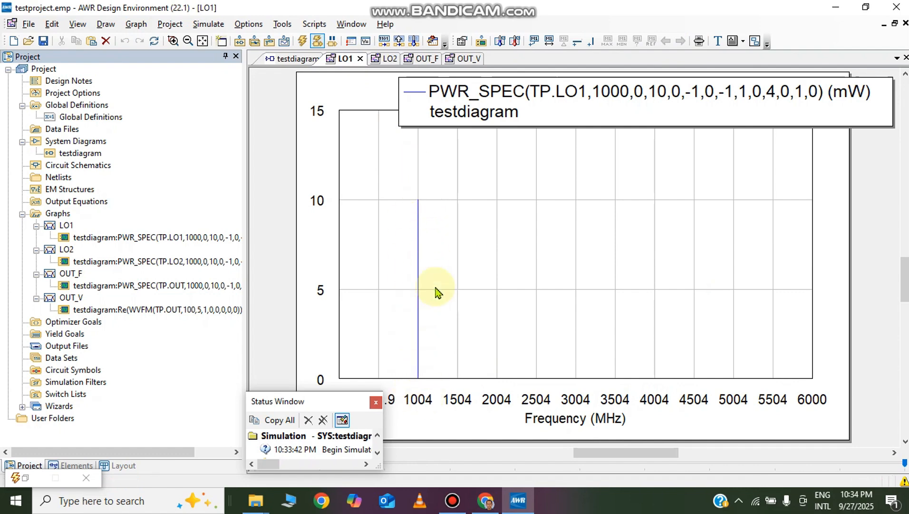
left_click(295, 58)
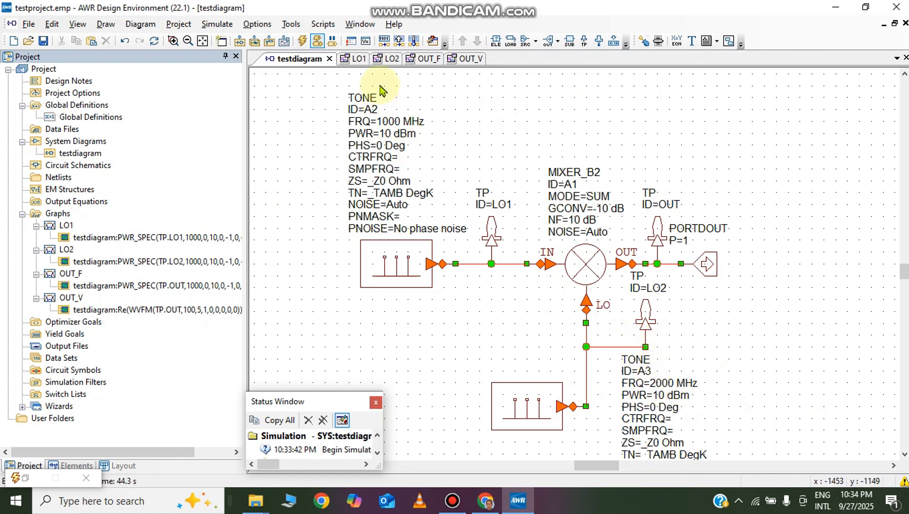
left_click(388, 59)
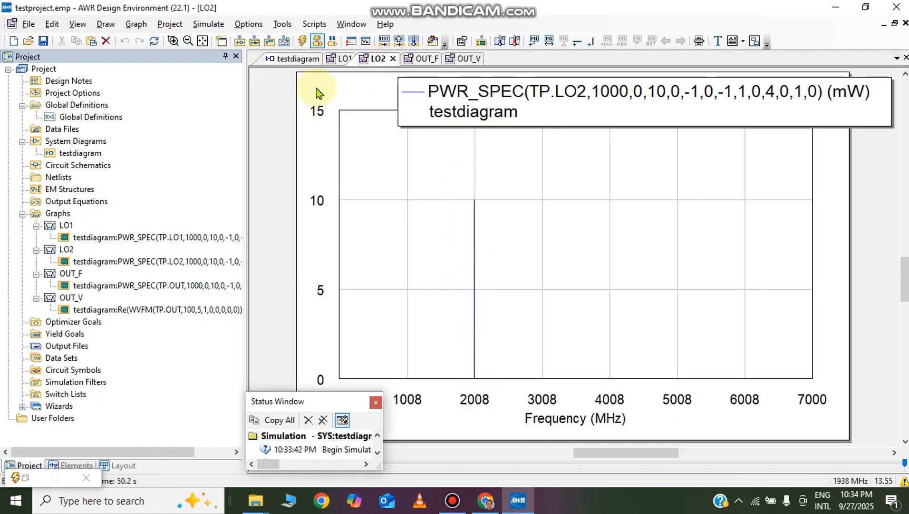
Compare the OUT_F spectrum with the tone sources and mixer in testdiagram, and view the OUT_V waveform.
left_click(292, 61)
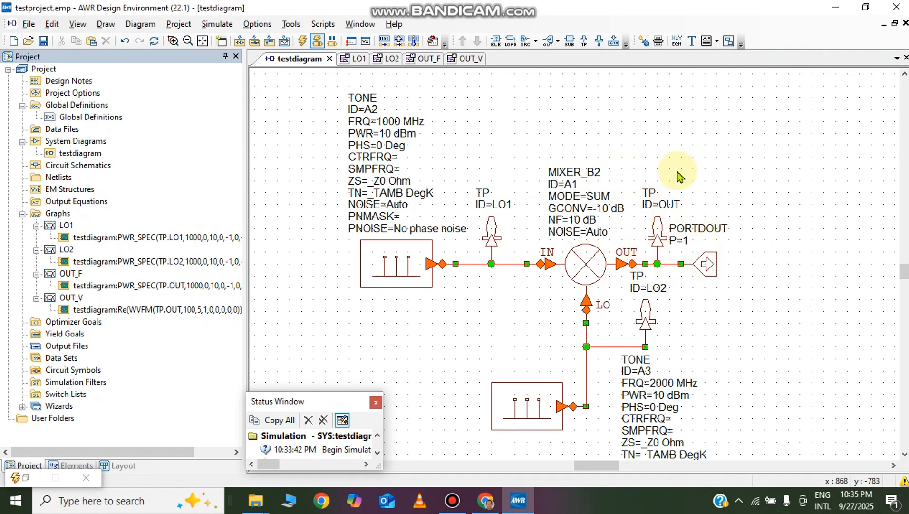
left_click(423, 59)
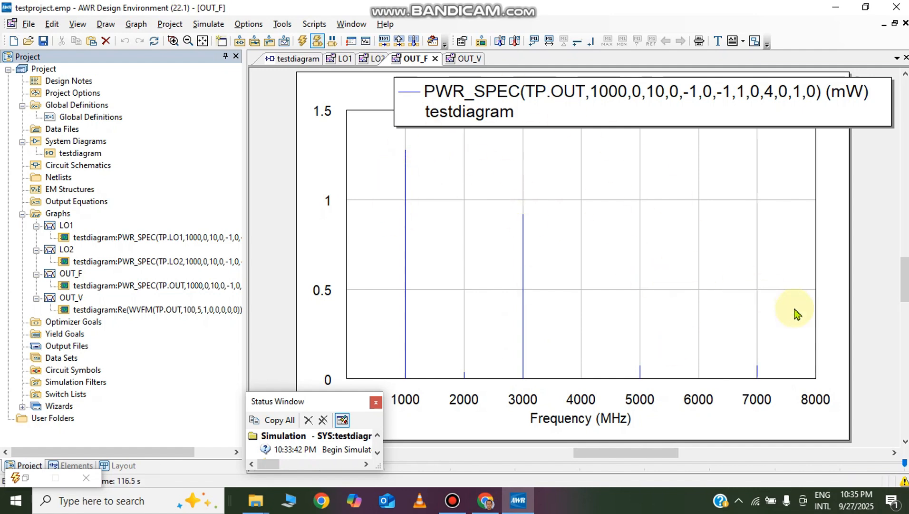
left_click(462, 60)
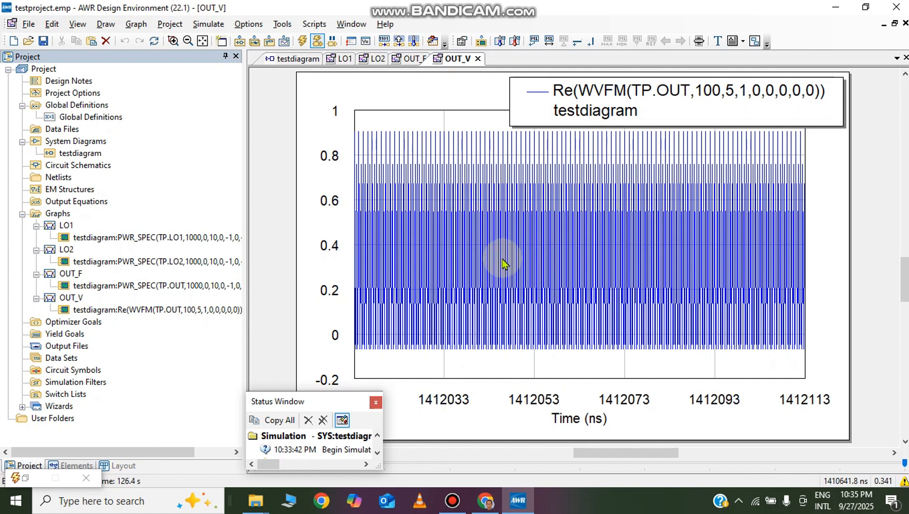
Set the time span of the WVFM measurement on the OUT_V graph to 10 ns.
double_click(170, 310)
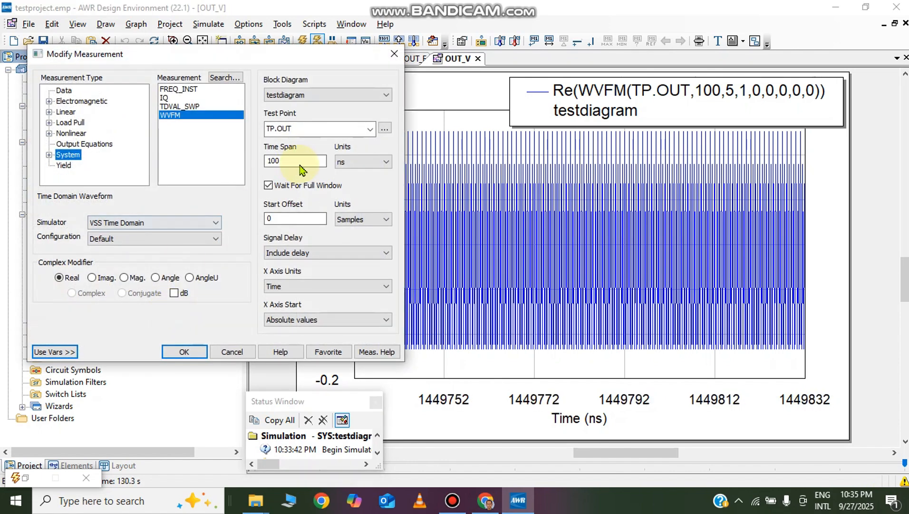
left_click(301, 163)
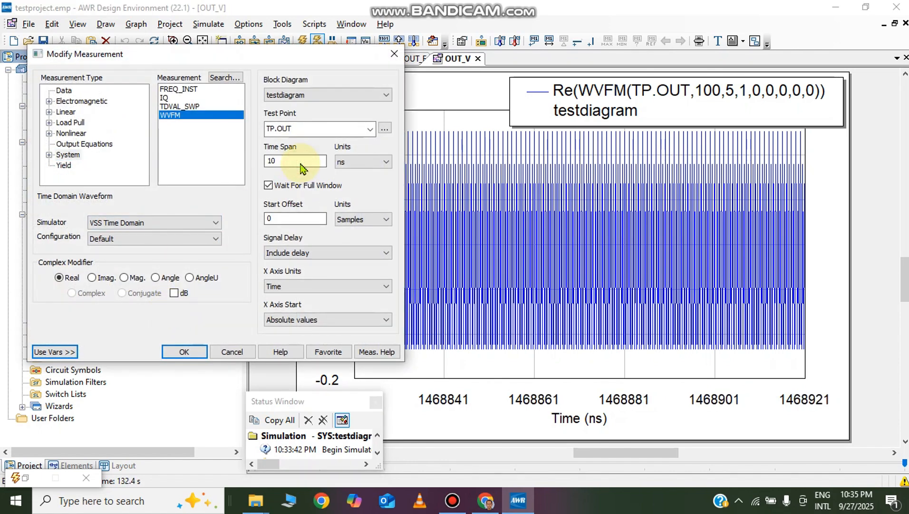
left_click(184, 351)
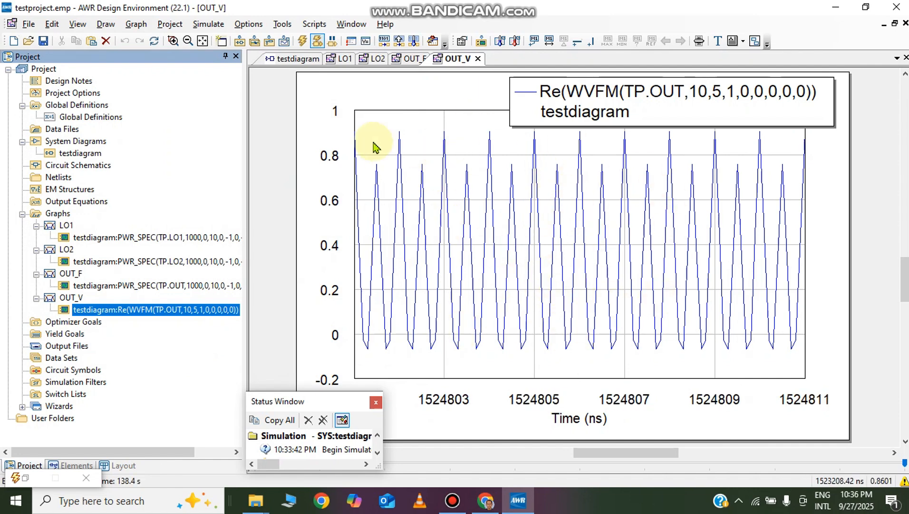
Return to testdiagram and pause the running simulation.
left_click(287, 59)
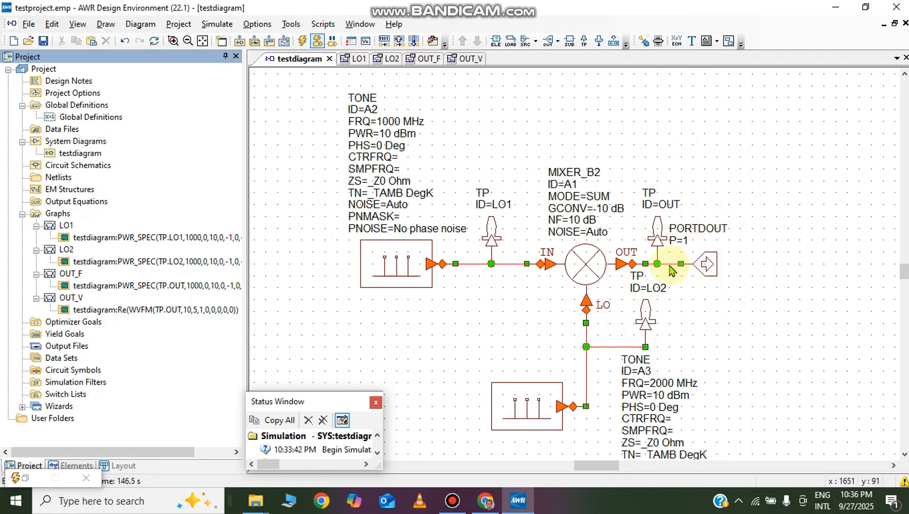
left_click(334, 42)
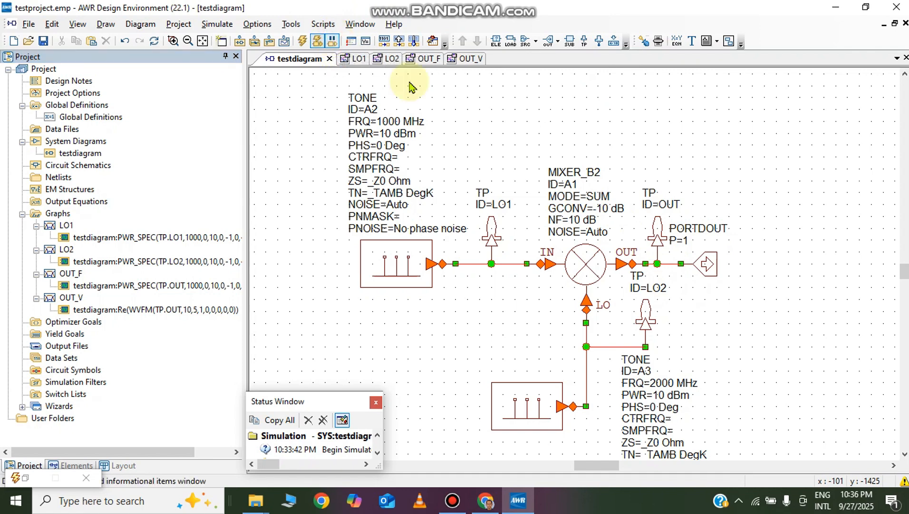
left_click(799, 306)
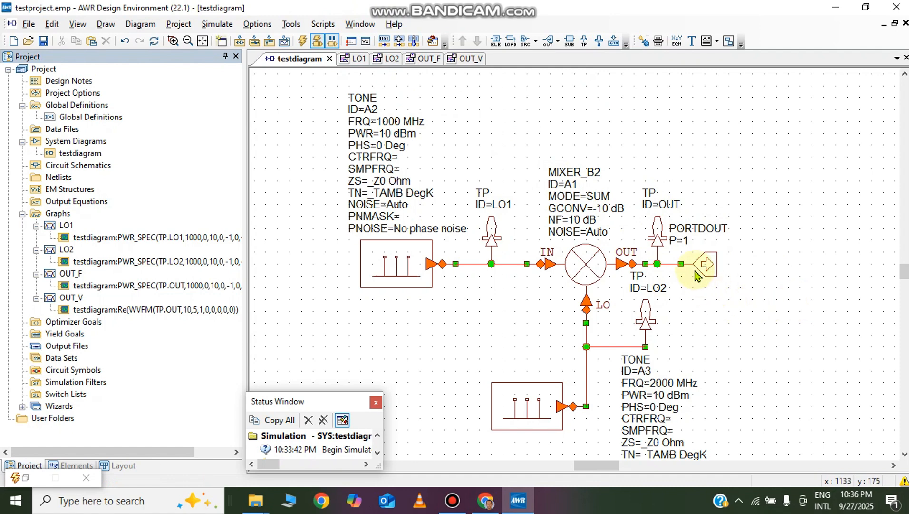
Delete the wire between test point OUT and PORTDOUT, and move the port farther right to leave room for another block.
left_click(669, 263)
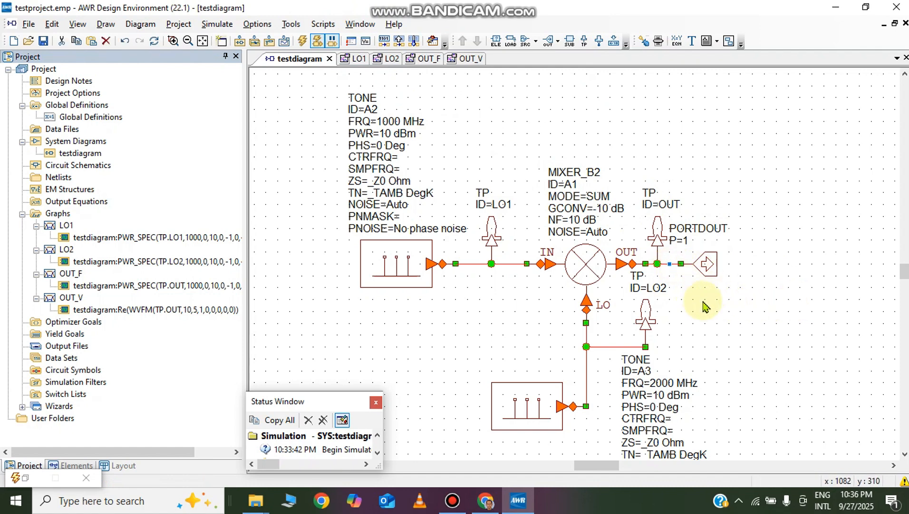
key("Delete")
left_click(702, 264)
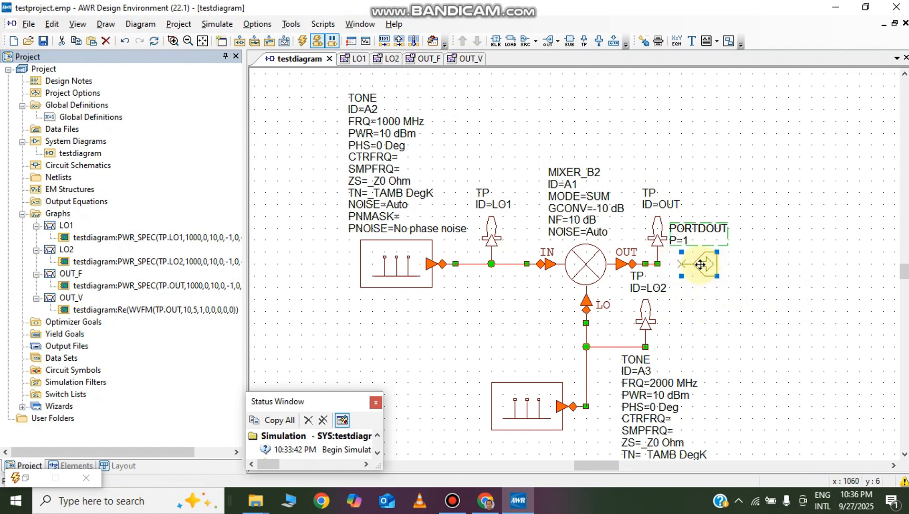
left_click_drag(701, 264, 843, 267)
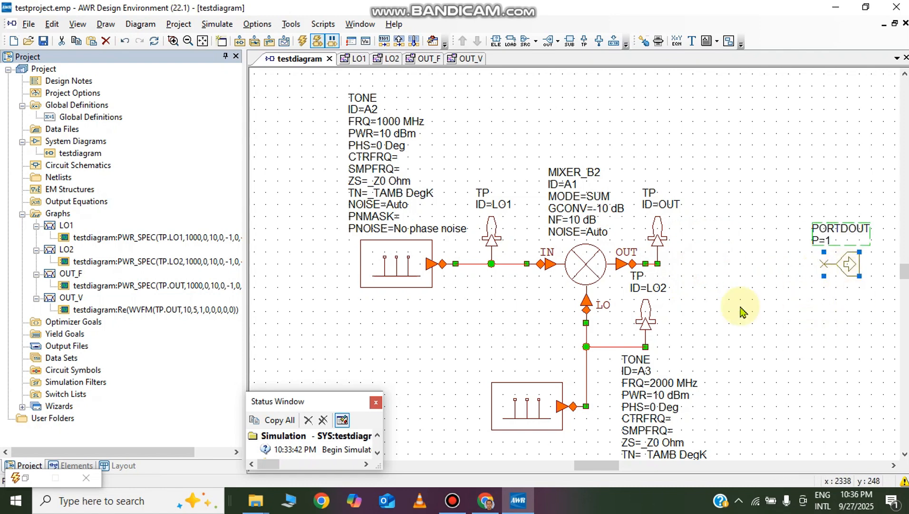
left_click(840, 339)
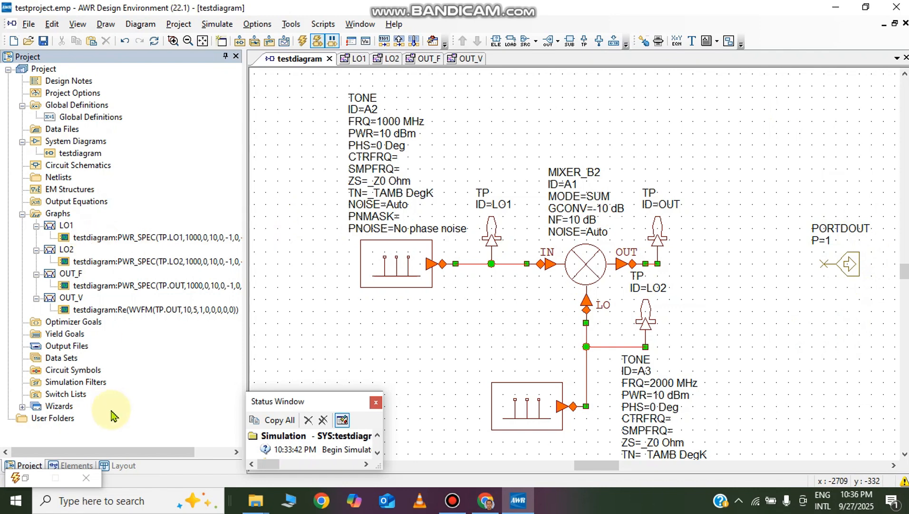
Place a BPFB bandpass Butterworth filter between test point OUT and the PORTDOUT port in testdiagram.
left_click(71, 466)
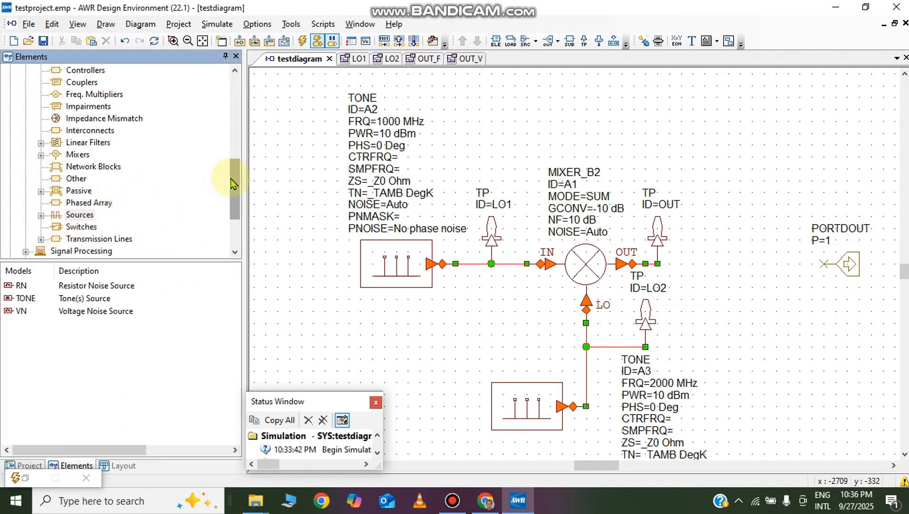
left_click_drag(233, 183, 234, 116)
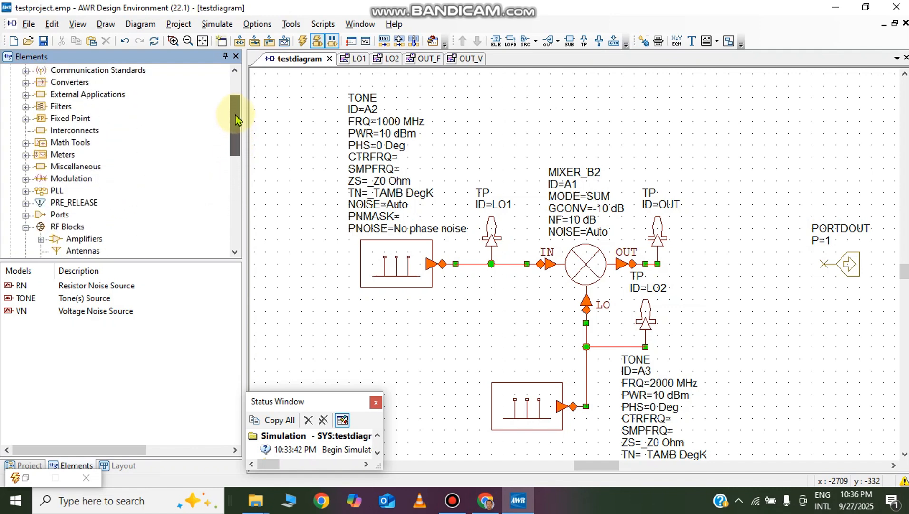
left_click(54, 107)
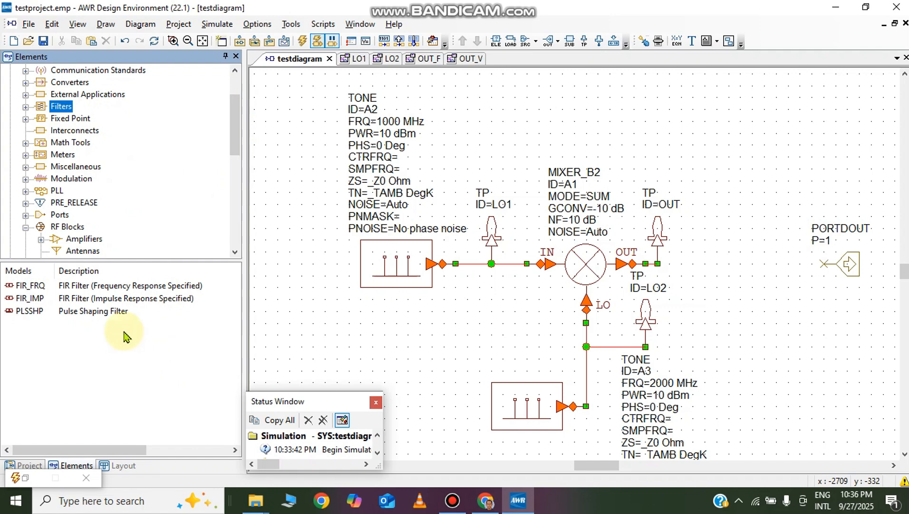
left_click(25, 106)
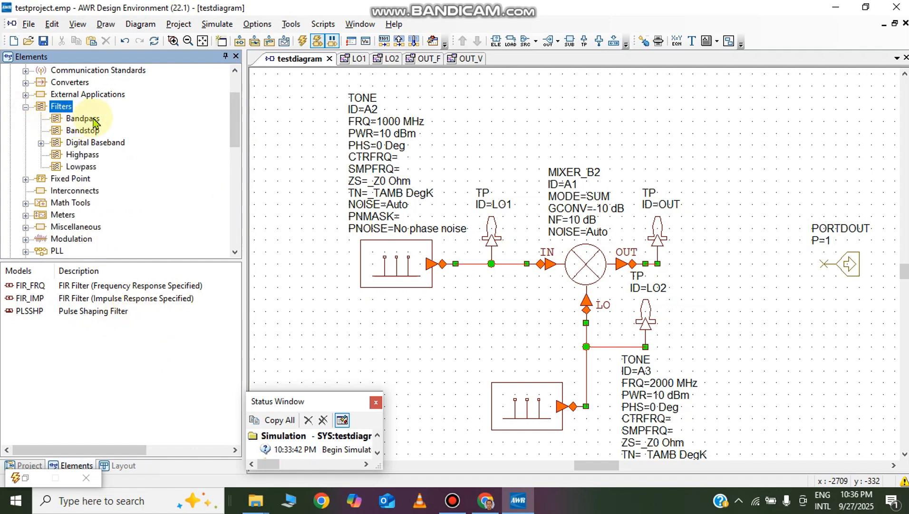
left_click(97, 117)
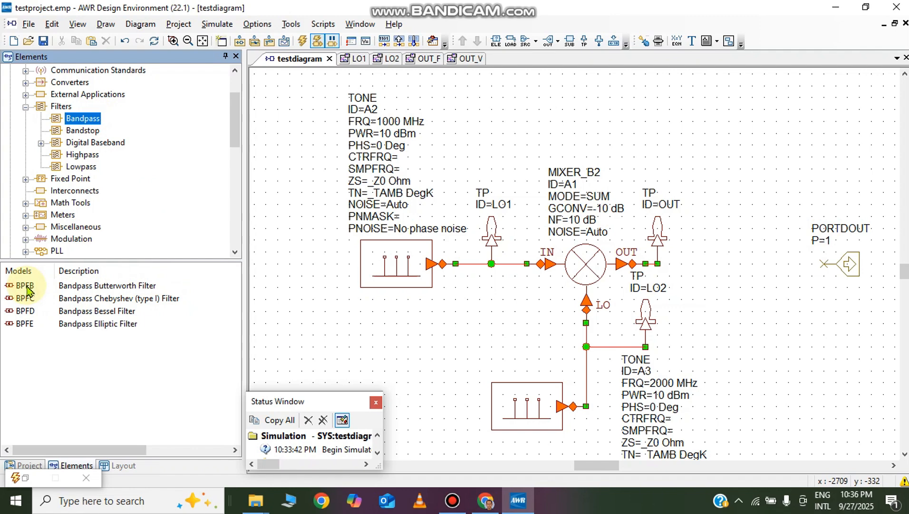
left_click_drag(25, 285, 756, 264)
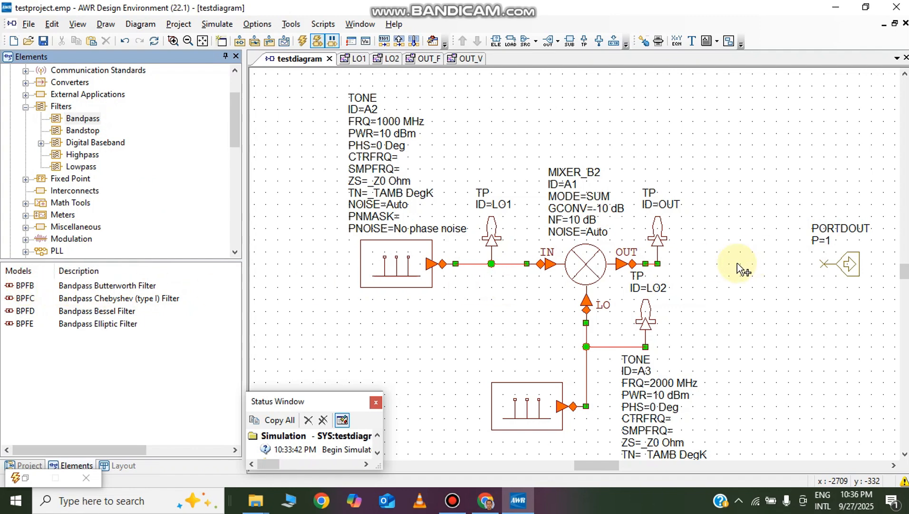
left_click(760, 256)
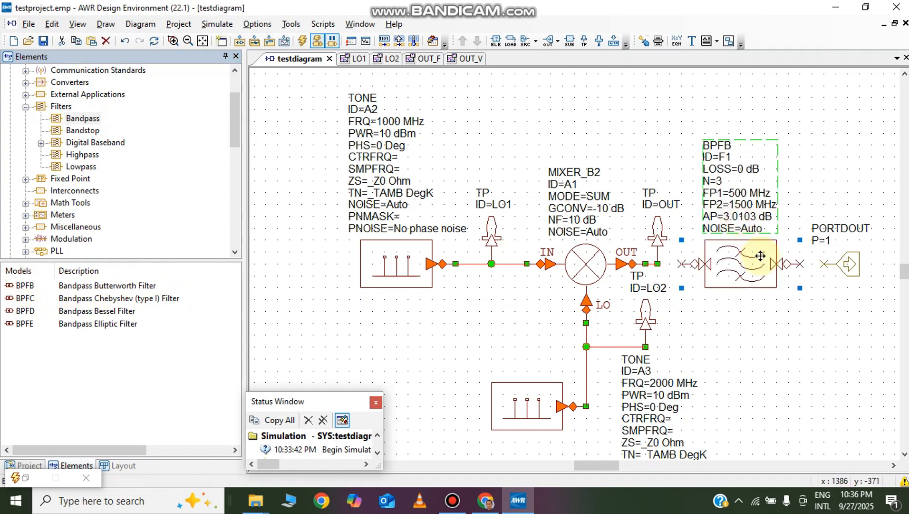
left_click(818, 325)
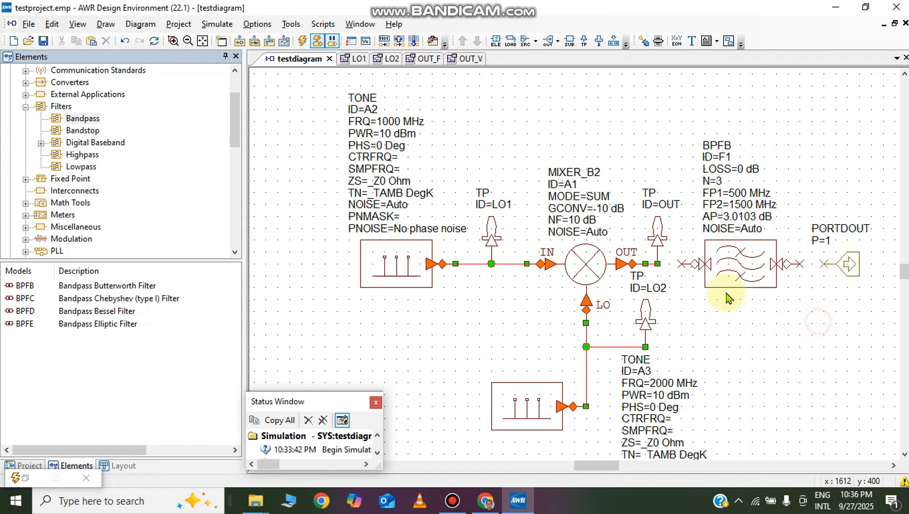
Set the BPFB input node's data type to Complex or Complex Envelope and wire the filter between test point OUT and PORTDOUT.
left_click(693, 261)
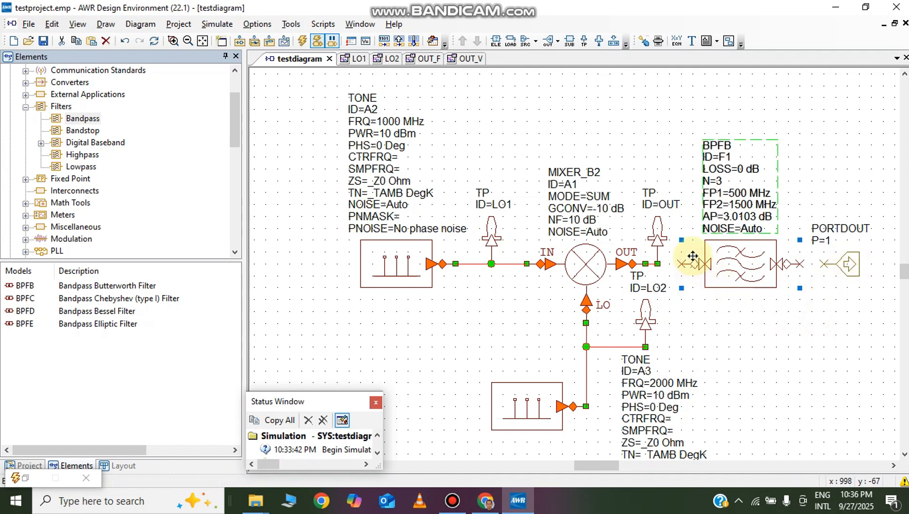
left_click(765, 336)
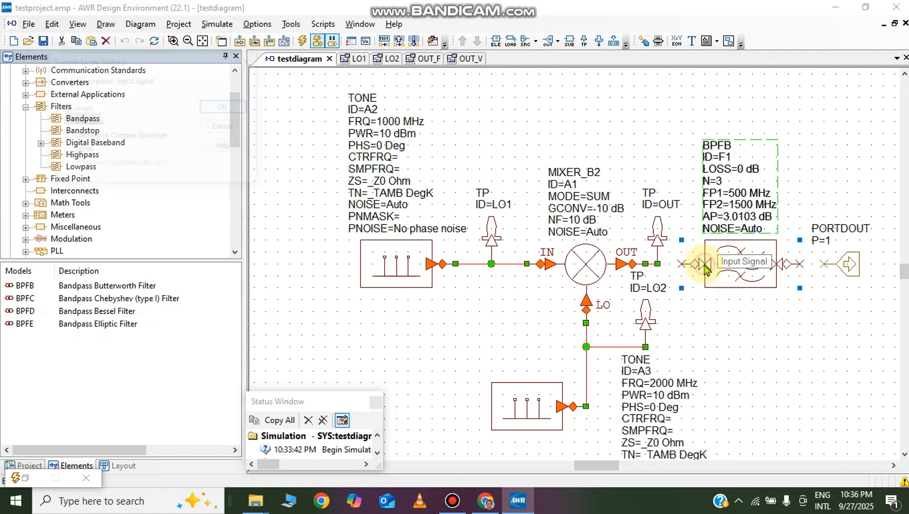
double_click(704, 263)
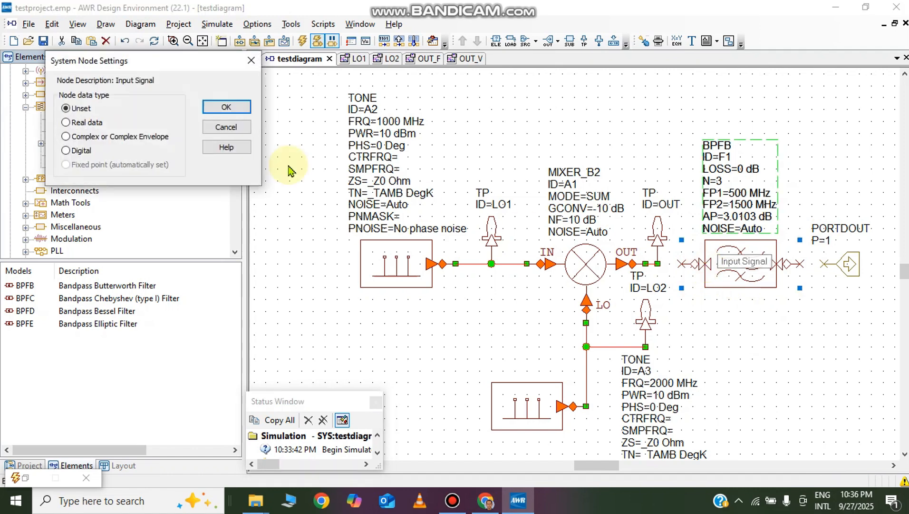
left_click(99, 139)
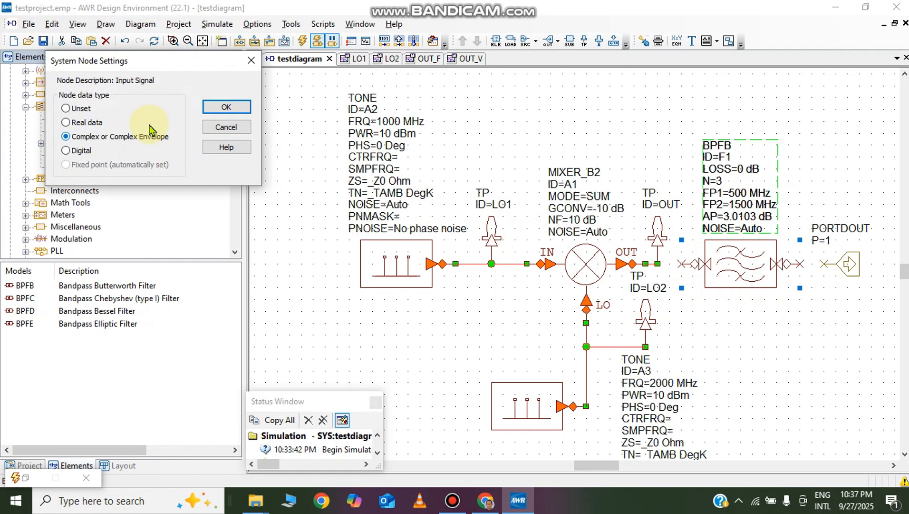
left_click(226, 107)
left_click(783, 351)
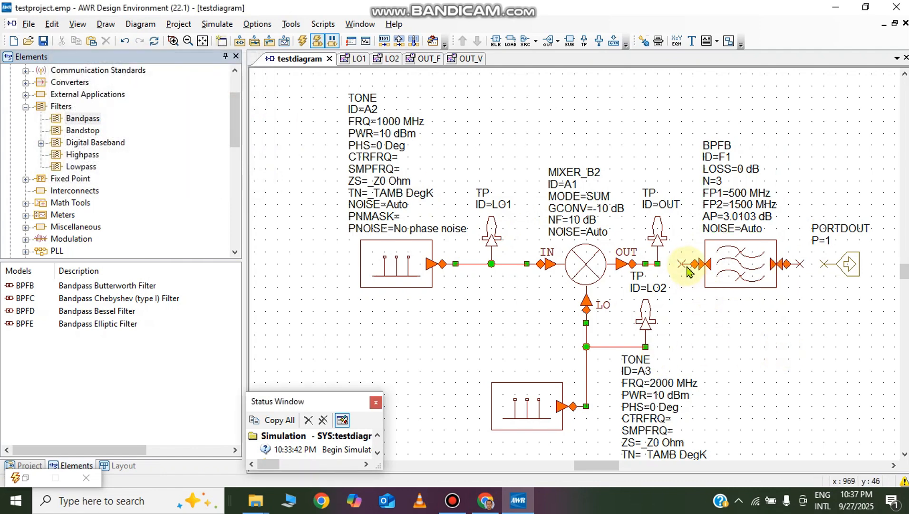
left_click_drag(684, 264, 658, 263)
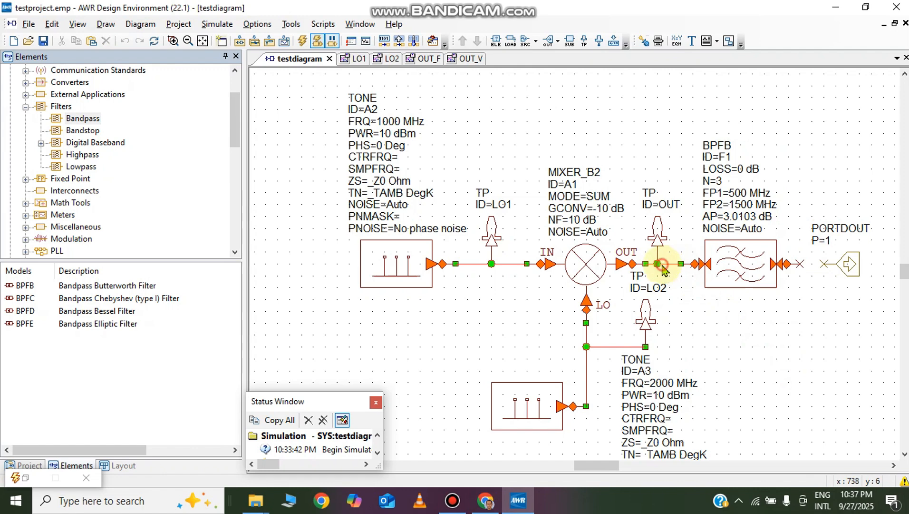
left_click_drag(824, 263, 801, 264)
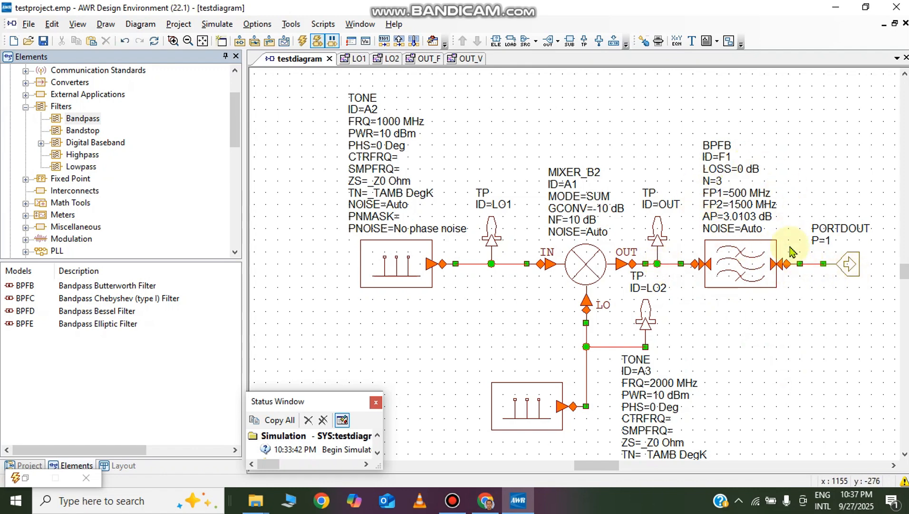
Set the BPFB filter's passband edges to FP1 = 2900 MHz and FP2 = 3100 MHz.
double_click(737, 194)
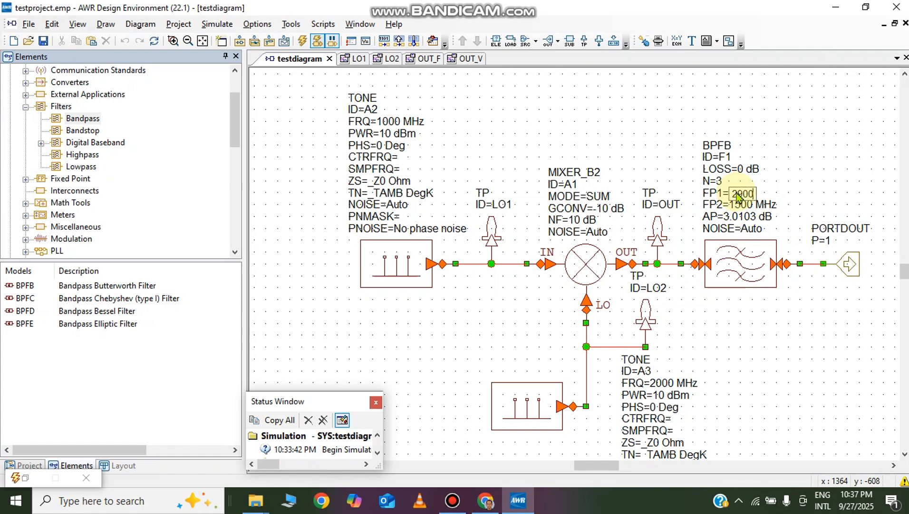
left_click(856, 188)
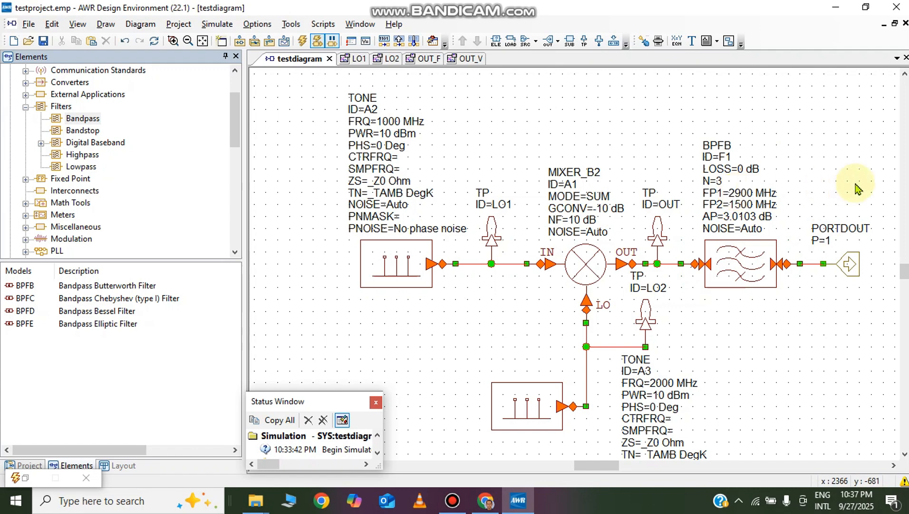
double_click(737, 209)
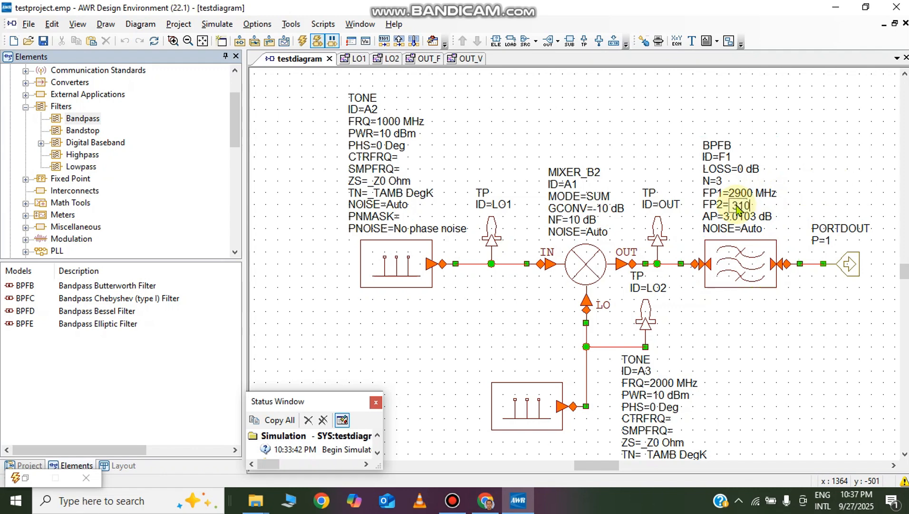
key("Return")
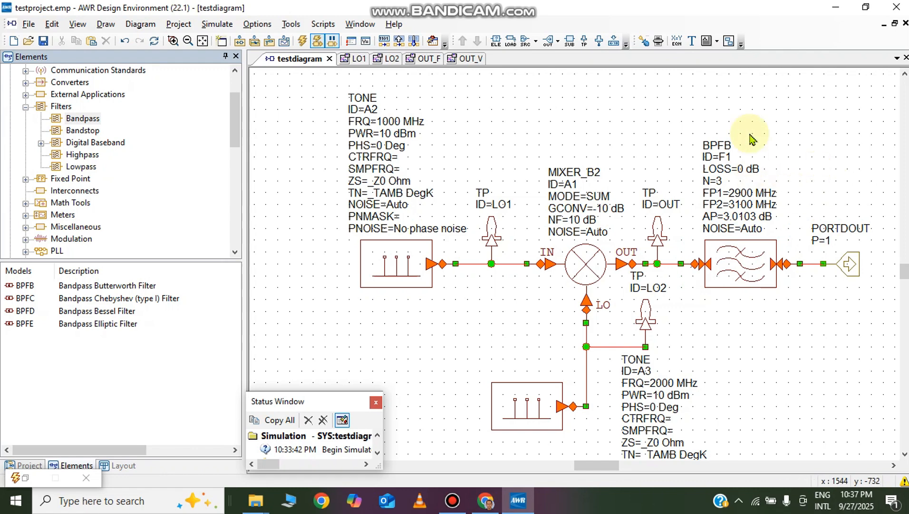
Add a test point on the wire between the filter and PORTDOUT, and rename the mixer-output test point MIX.
left_click(585, 42)
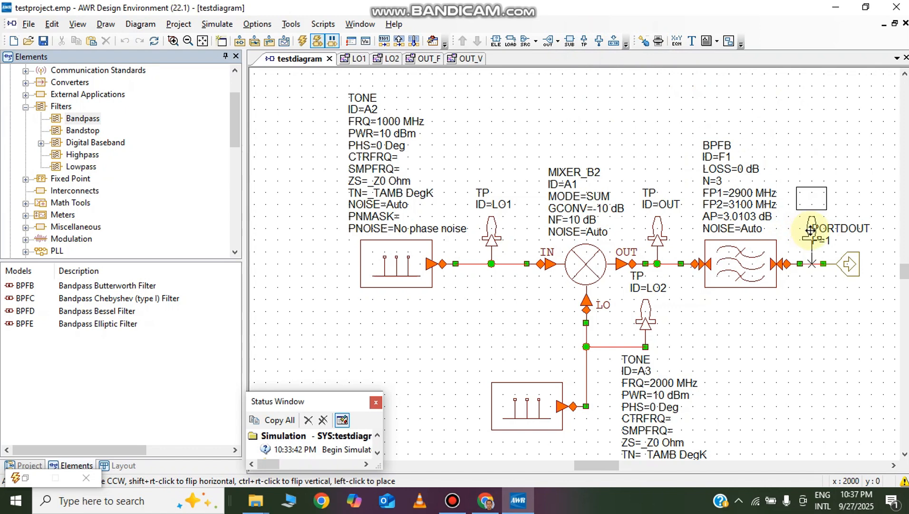
left_click(810, 230)
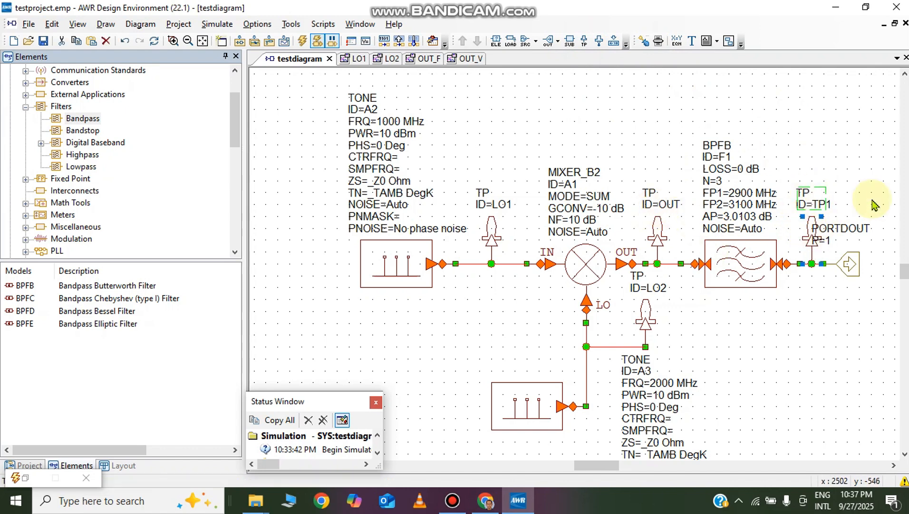
double_click(670, 206)
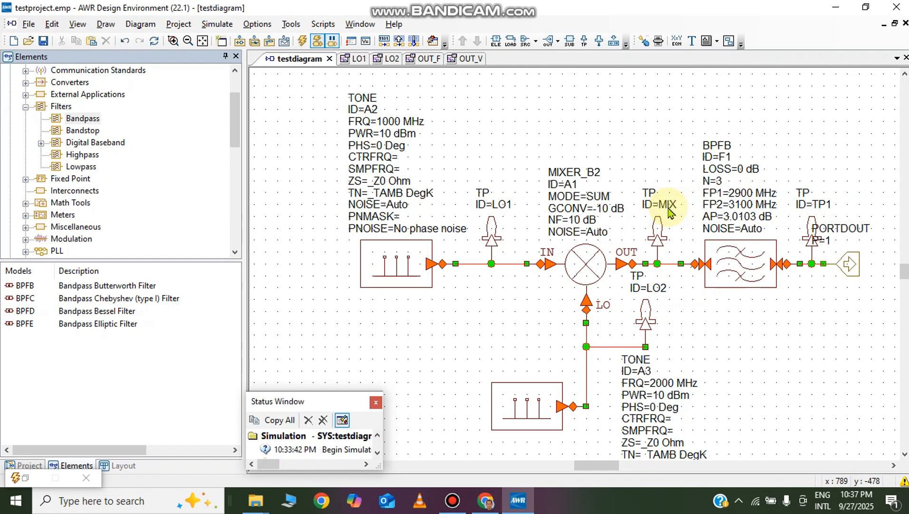
Rename the test point between the bandpass filter and PORTDOUT to OUT.
double_click(823, 205)
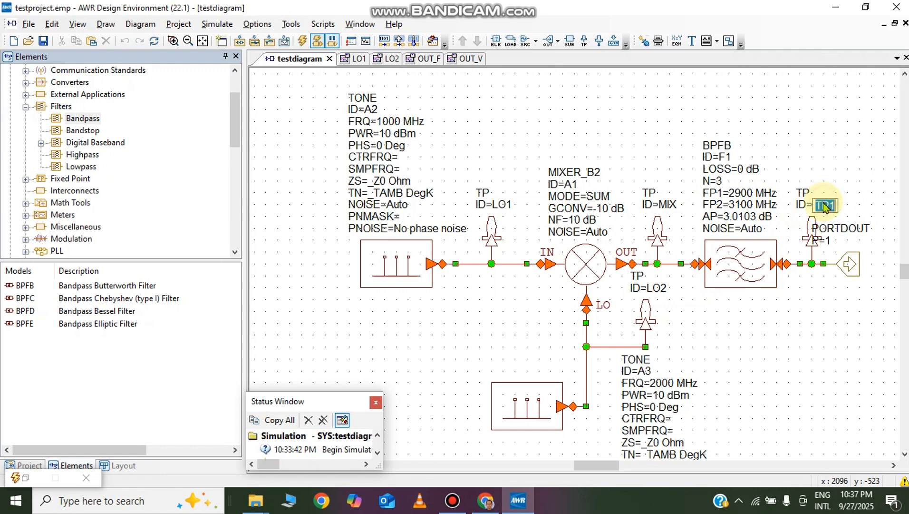
type("OUT")
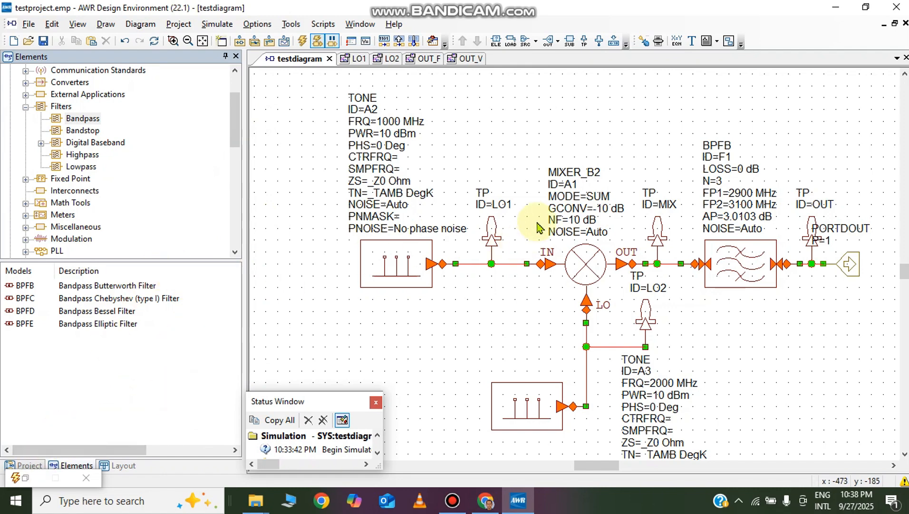
Check which test point the measurements in graphs OUT_F and OUT_V use, without changing their settings.
left_click(23, 465)
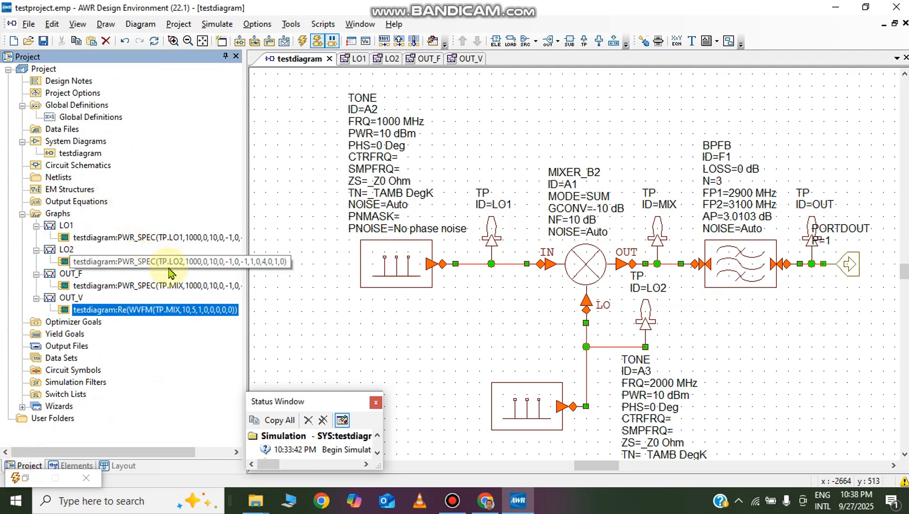
double_click(144, 285)
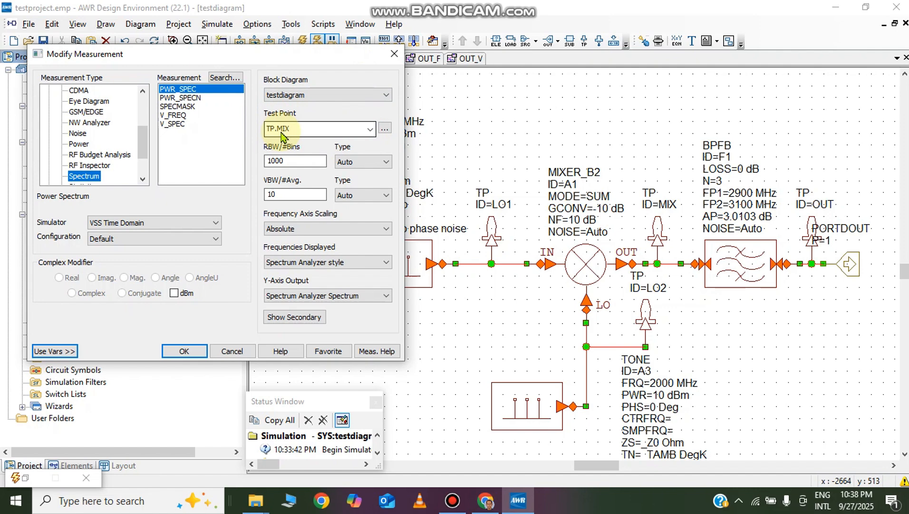
left_click(200, 352)
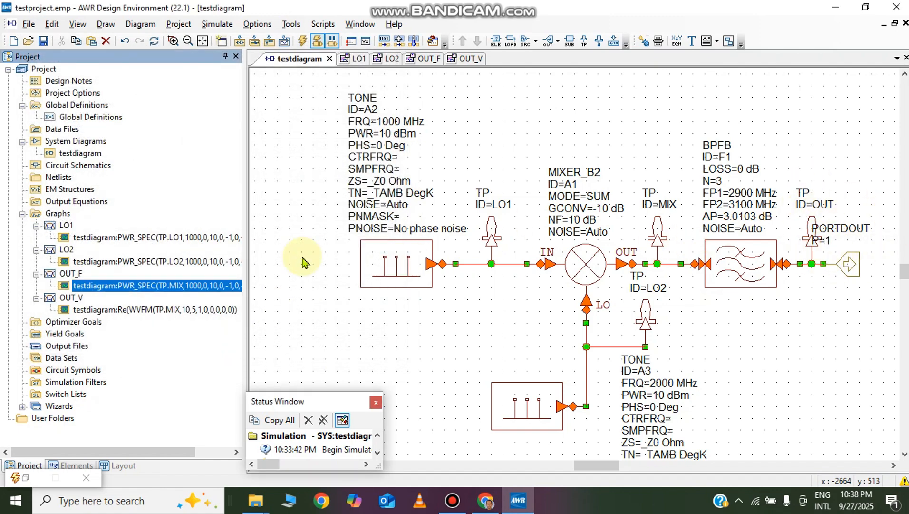
left_click(133, 310)
double_click(133, 310)
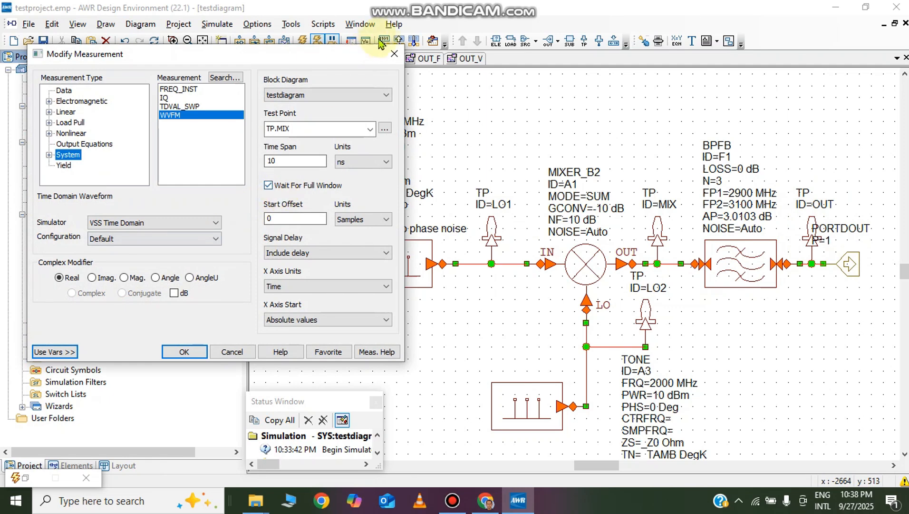
left_click(399, 50)
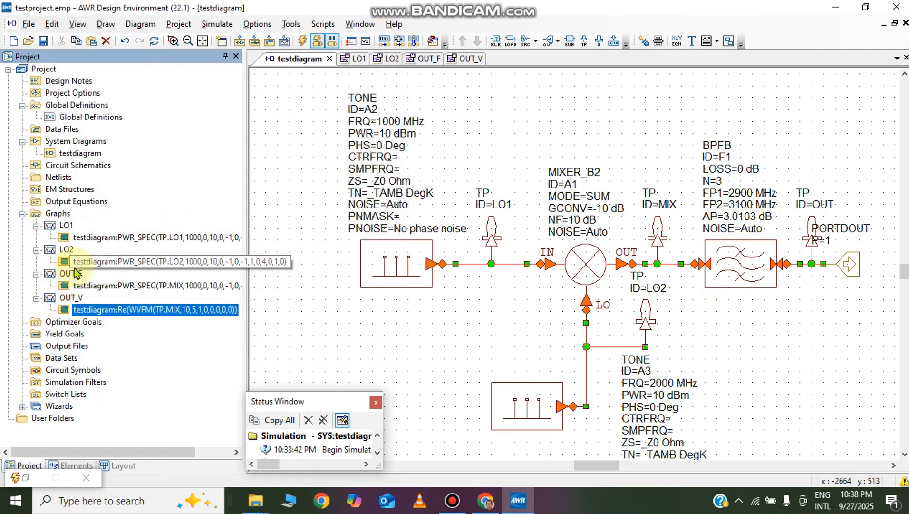
Rename graph OUT_F to MIX_F and graph OUT_V to MIX_V.
right_click(71, 276)
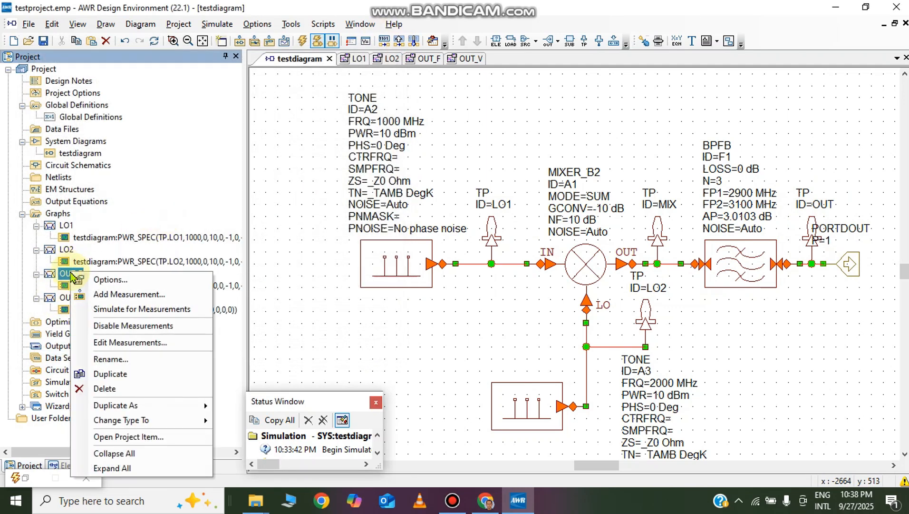
left_click(119, 361)
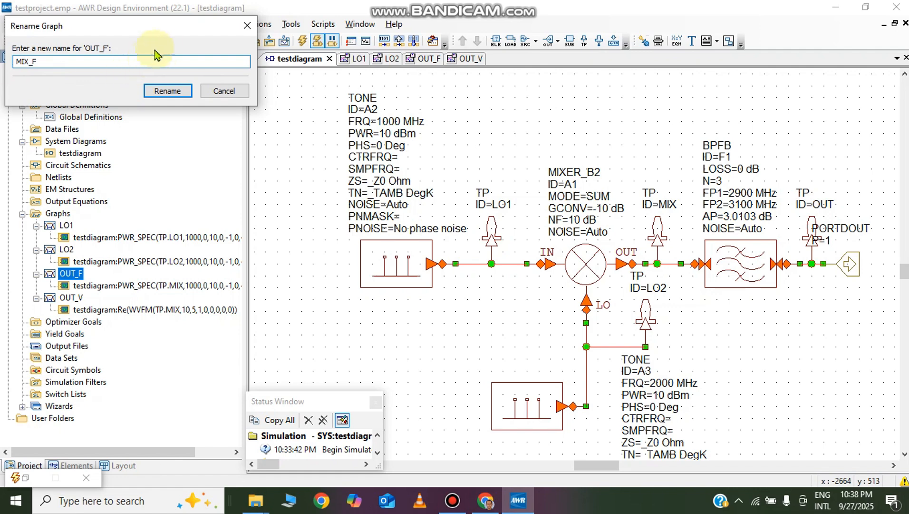
left_click(167, 91)
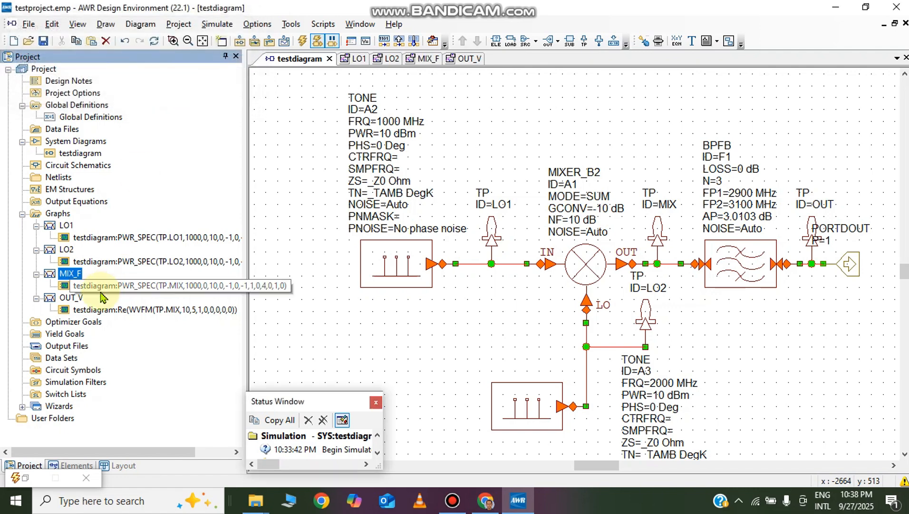
right_click(69, 299)
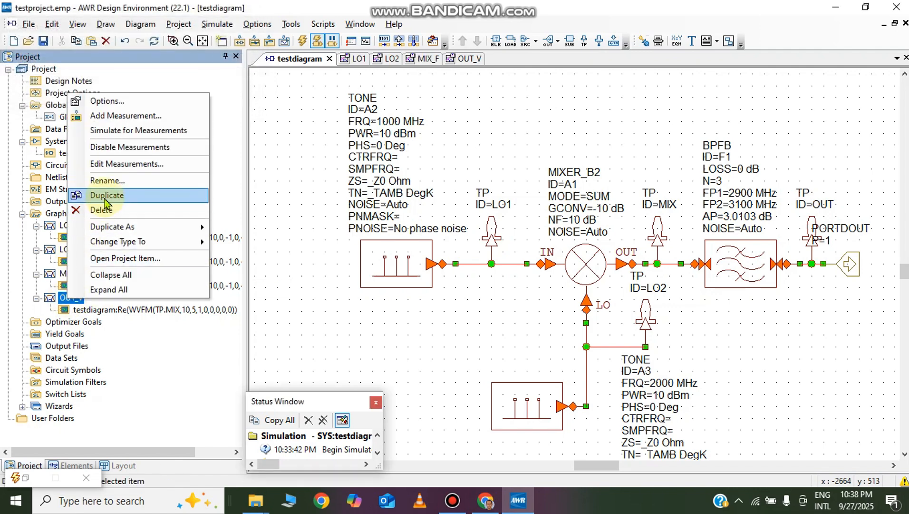
left_click(114, 183)
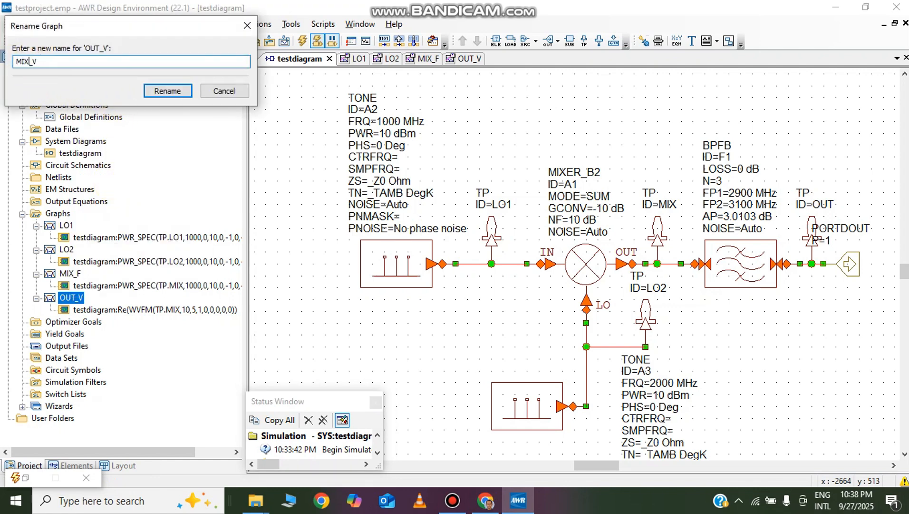
left_click(156, 90)
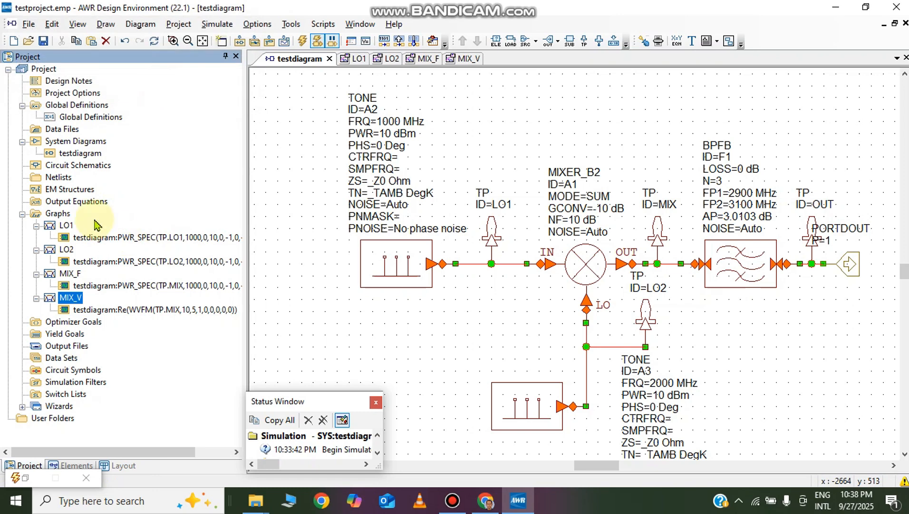
Create two new rectangular graphs named OUT_F and OUT_V.
right_click(58, 216)
left_click(85, 225)
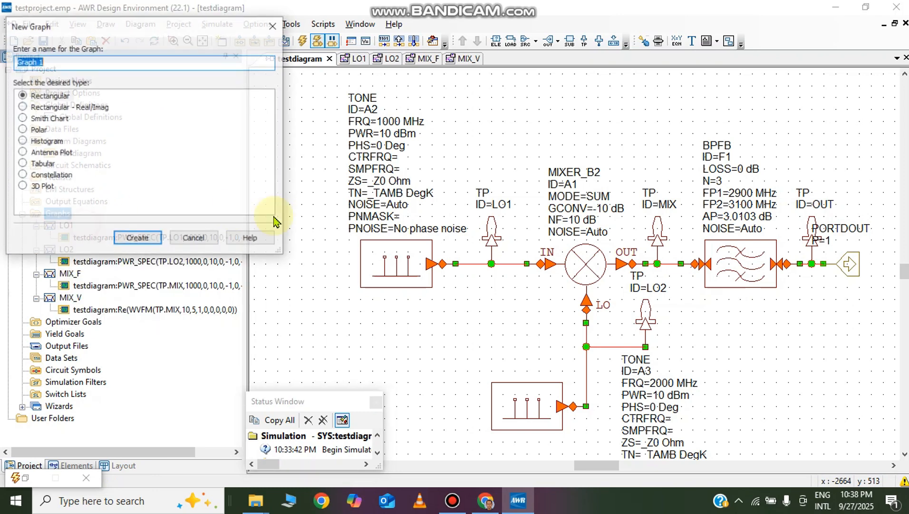
type("OUT_F")
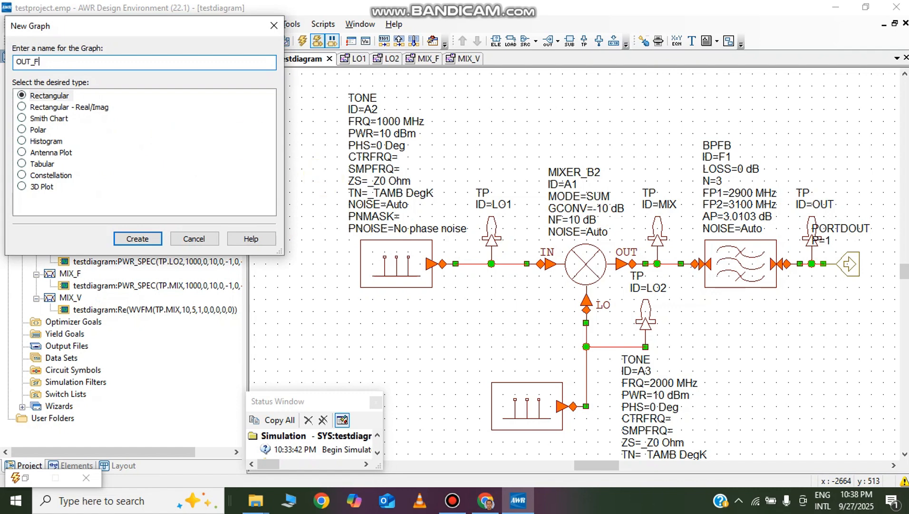
left_click(135, 238)
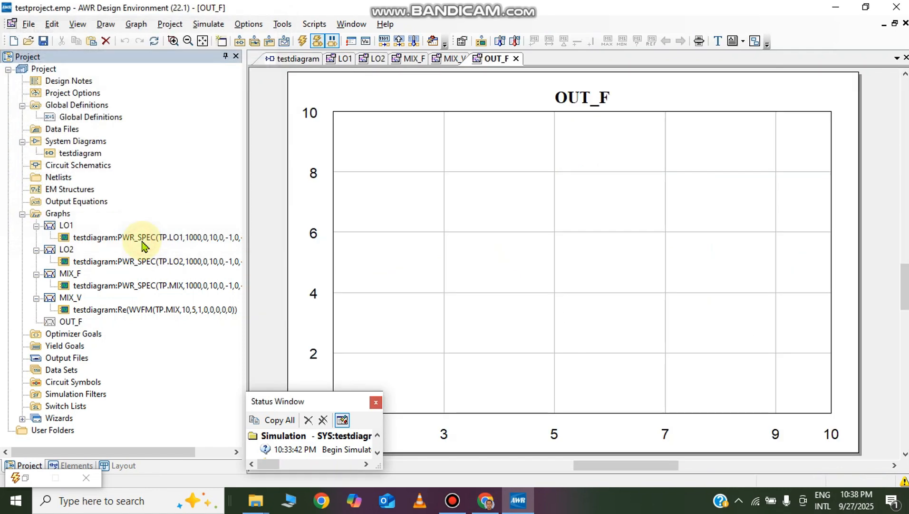
right_click(57, 214)
left_click(112, 227)
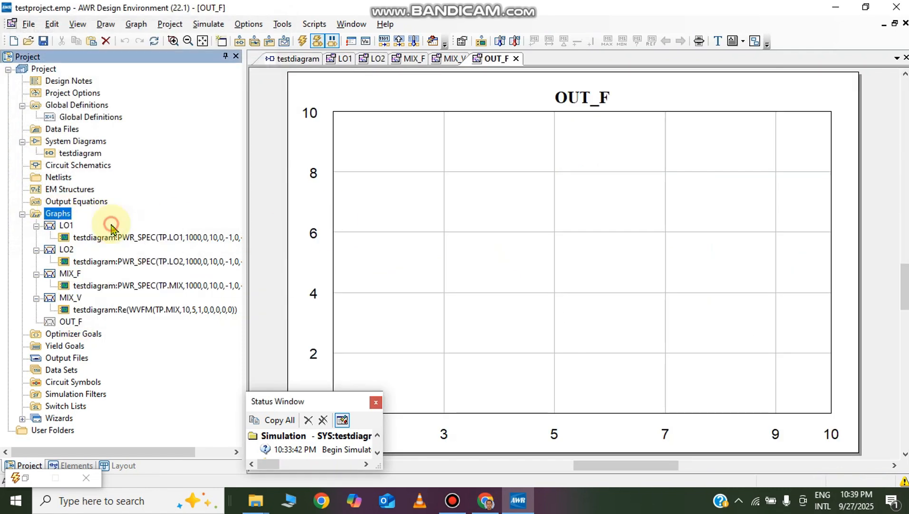
type("OUT_V")
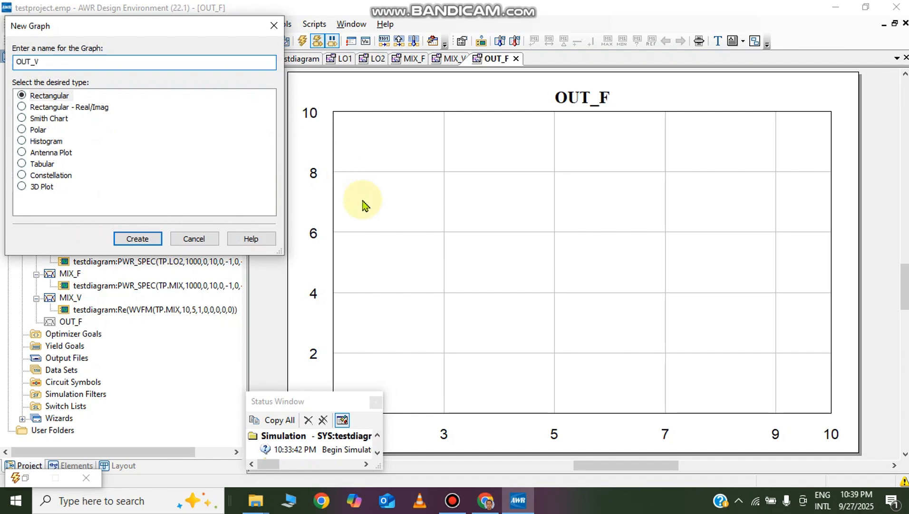
left_click(143, 238)
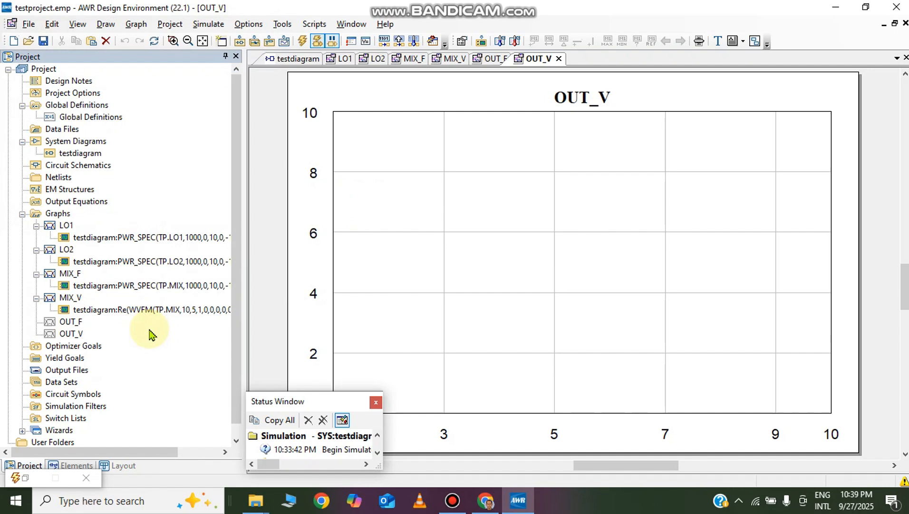
Add a System WVFM measurement of test point TP.OUT to graph OUT_V, with the time span in us and the Real modifier.
right_click(67, 335)
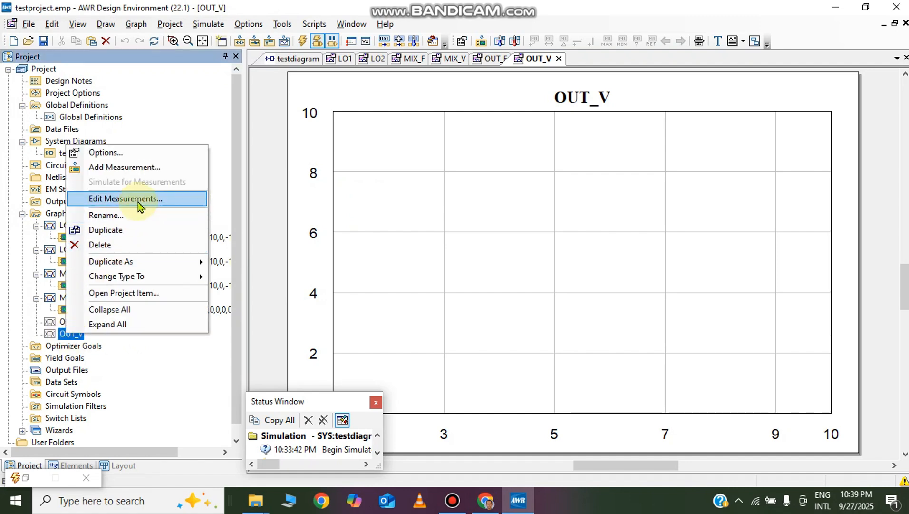
left_click(153, 167)
left_click(208, 154)
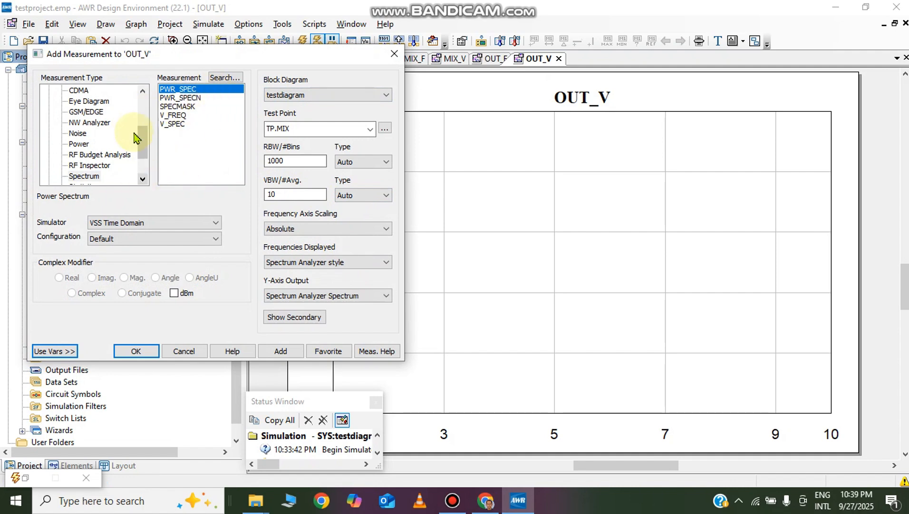
scroll(132, 132, "up", 3)
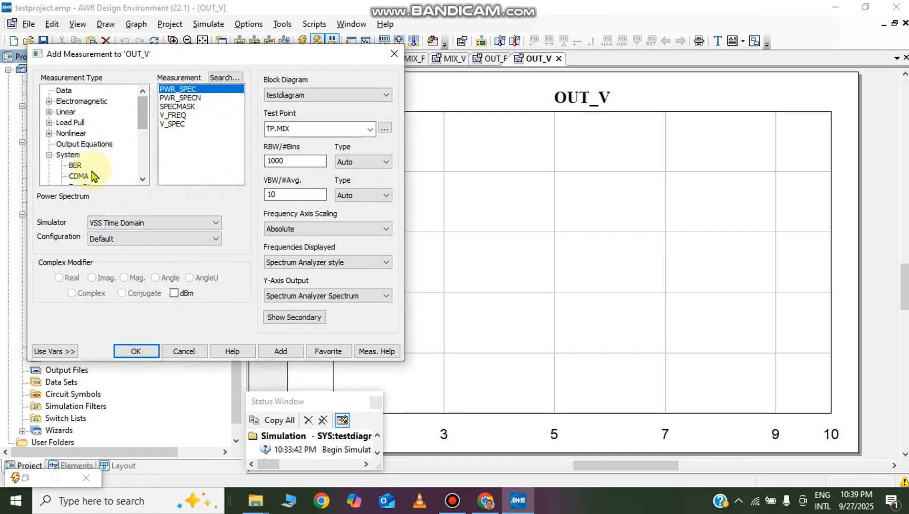
left_click(64, 156)
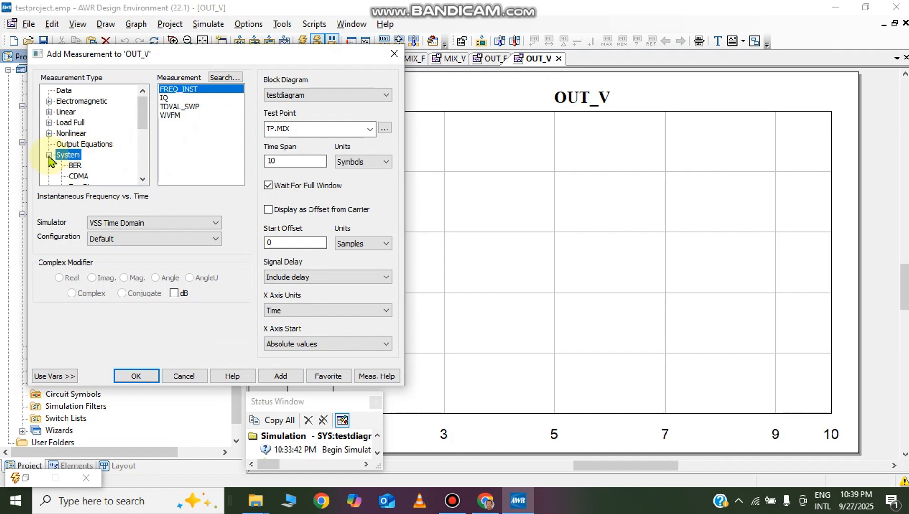
left_click(172, 116)
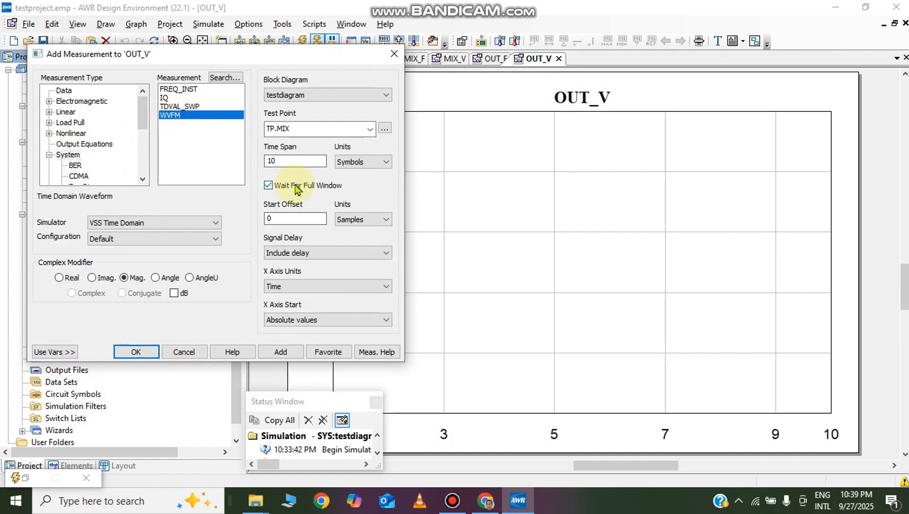
left_click(353, 132)
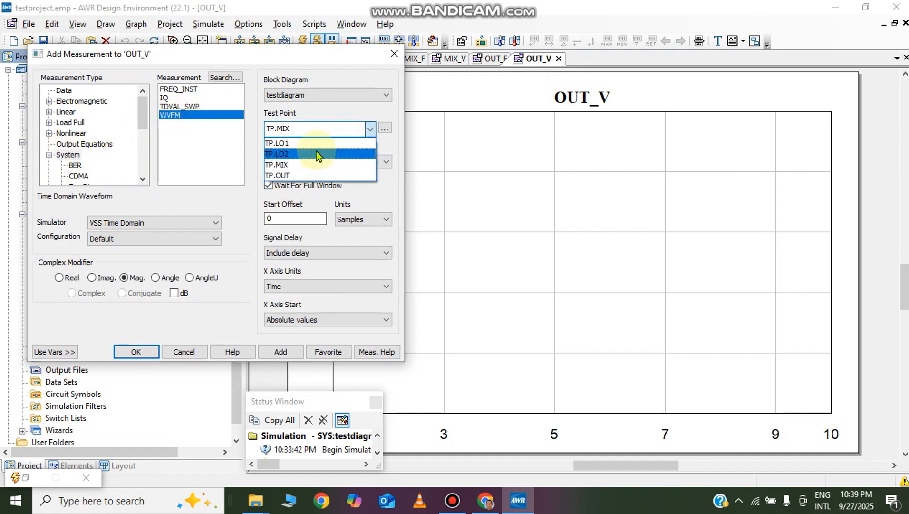
left_click(298, 175)
left_click(374, 162)
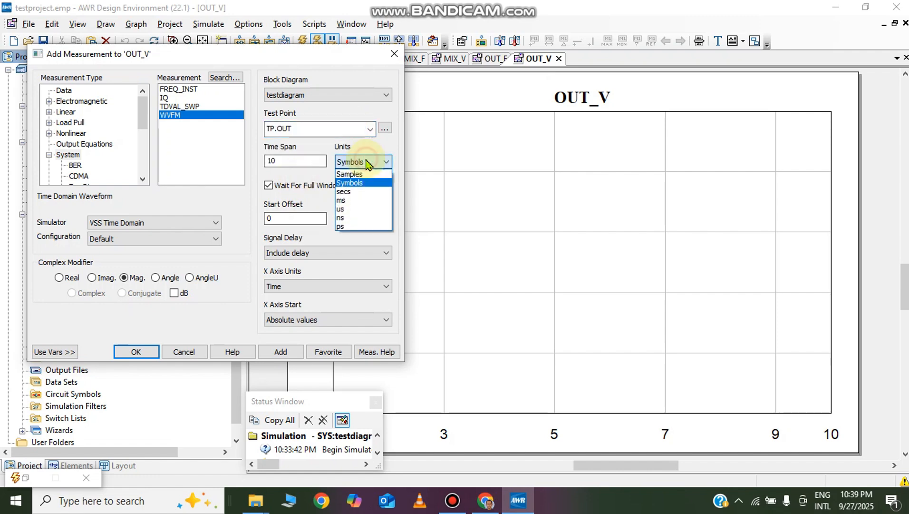
left_click(353, 209)
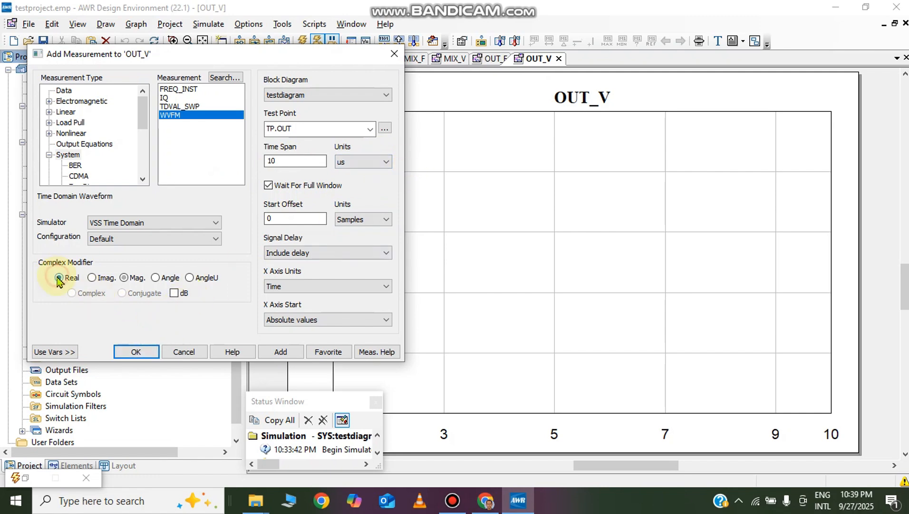
left_click(135, 350)
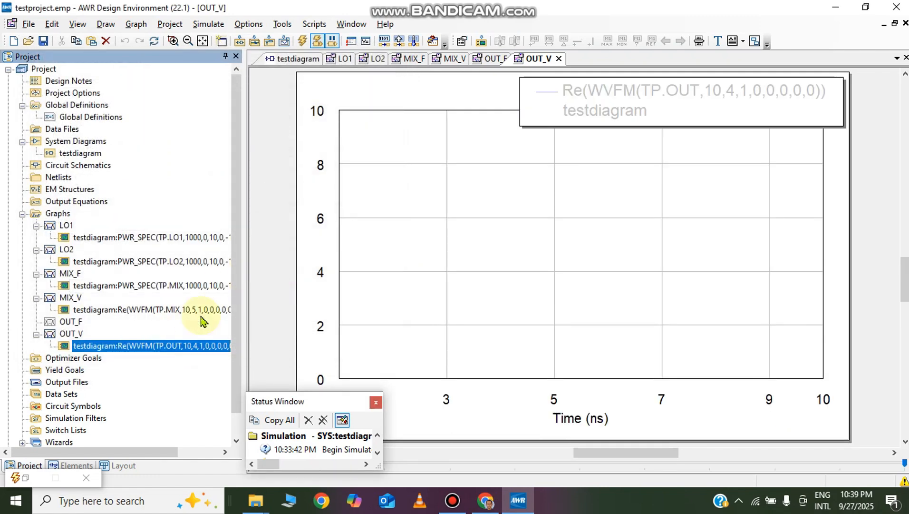
Add a System Spectrum PWR_SPEC measurement of test point TP.OUT to graph OUT_F.
left_click(70, 323)
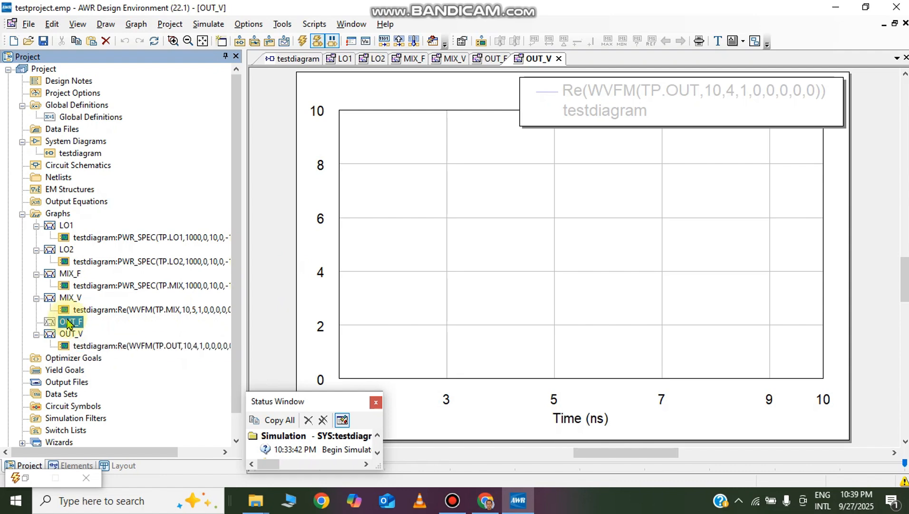
right_click(70, 323)
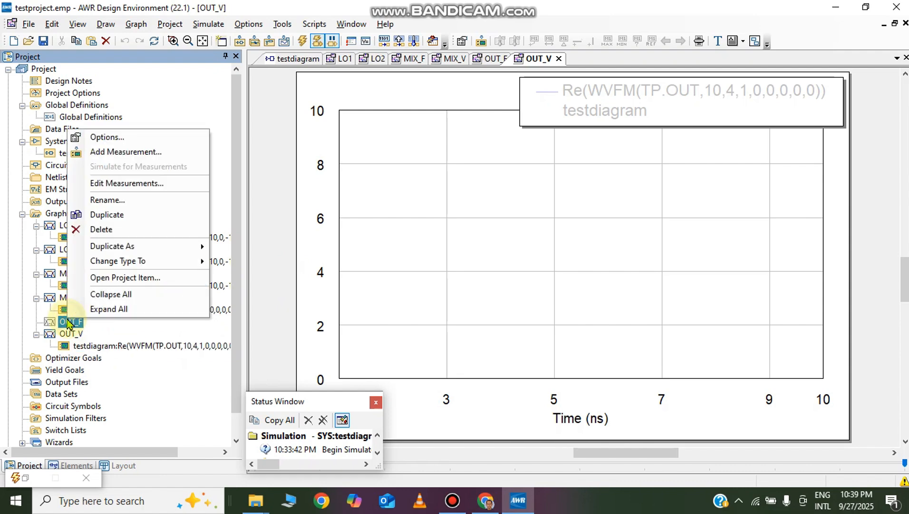
left_click(99, 152)
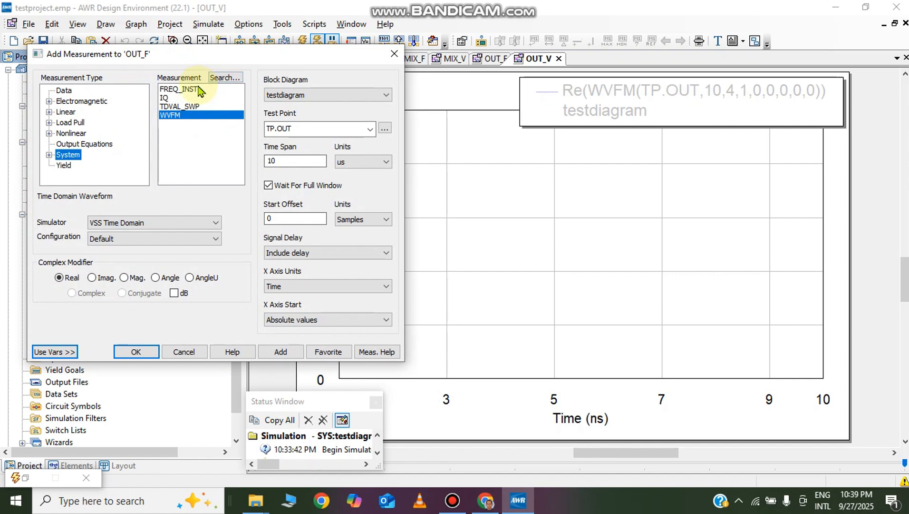
left_click(49, 155)
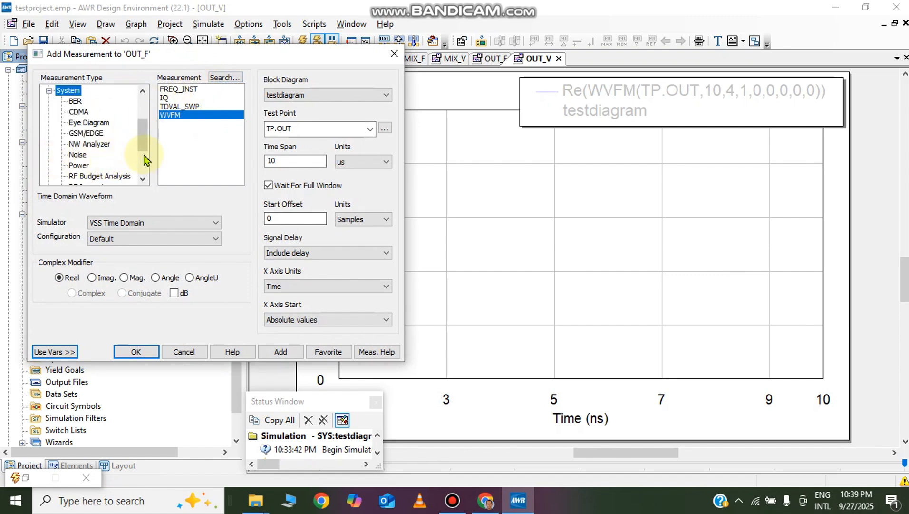
scroll(145, 159, "down", 2)
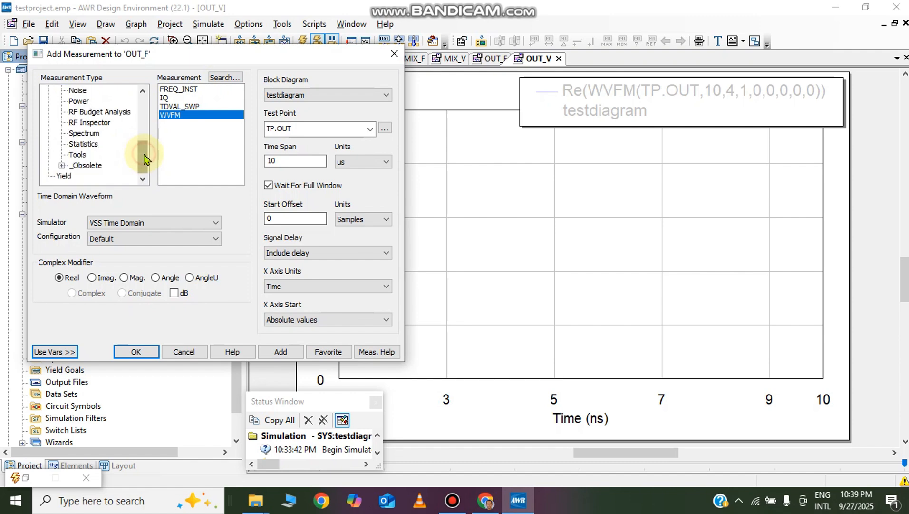
left_click(86, 135)
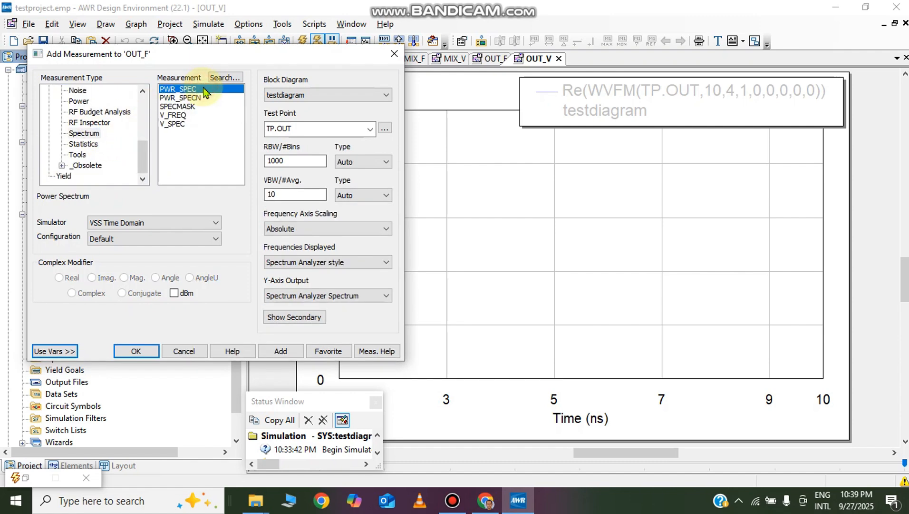
left_click(369, 129)
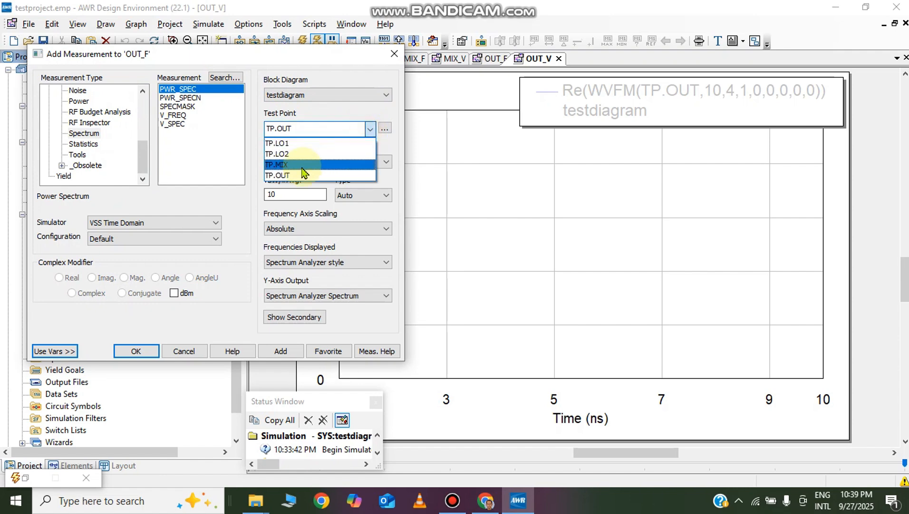
left_click(294, 174)
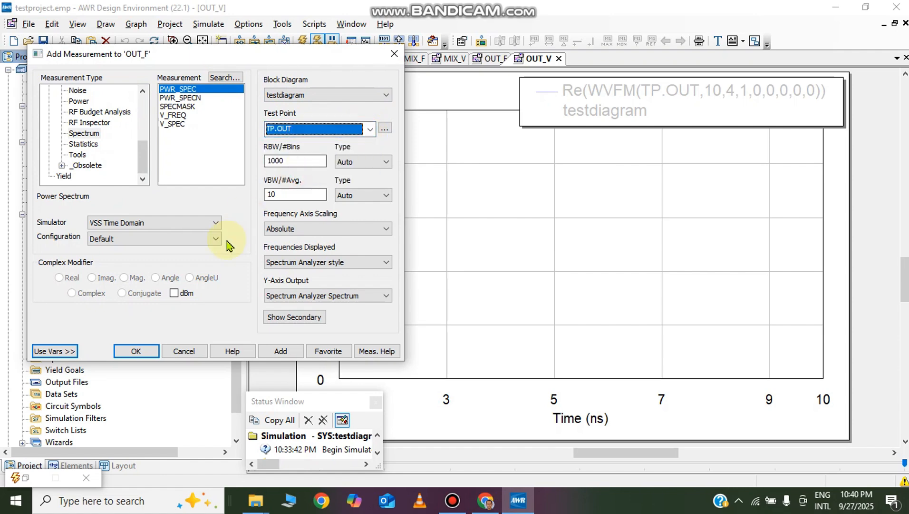
left_click(137, 352)
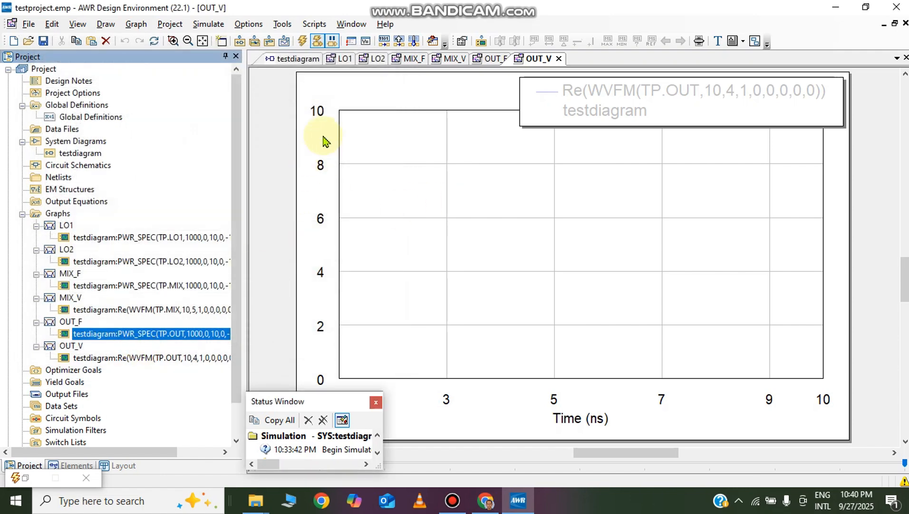
Resume the paused testdiagram simulation and compare graphs MIX_F and MIX_V with the filtered OUT_F and OUT_V.
left_click(288, 60)
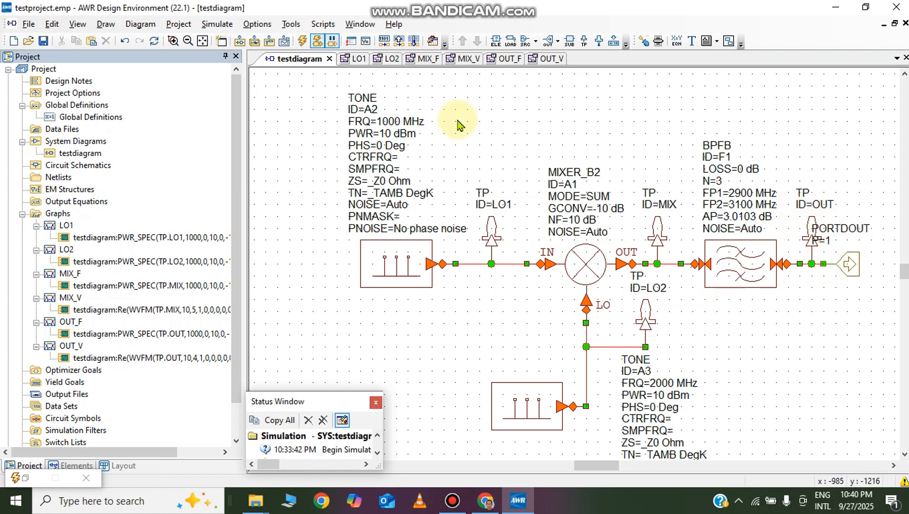
left_click(335, 43)
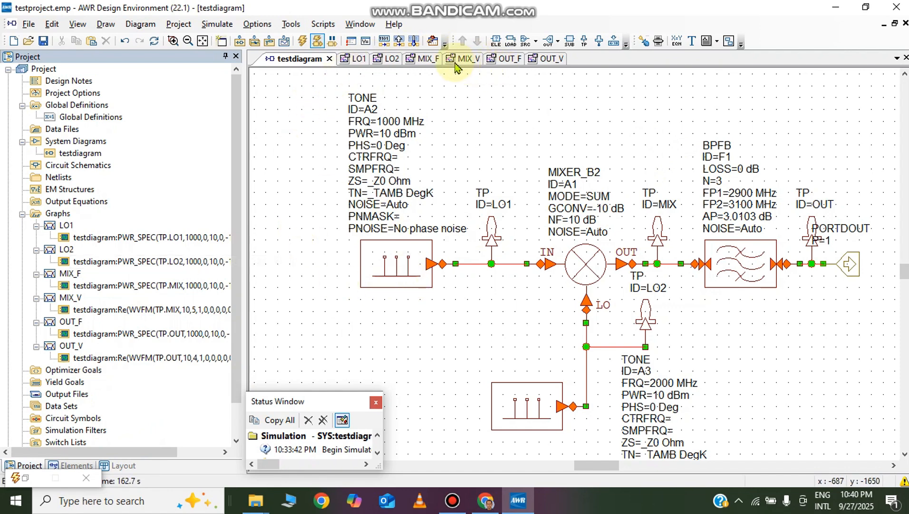
left_click(422, 60)
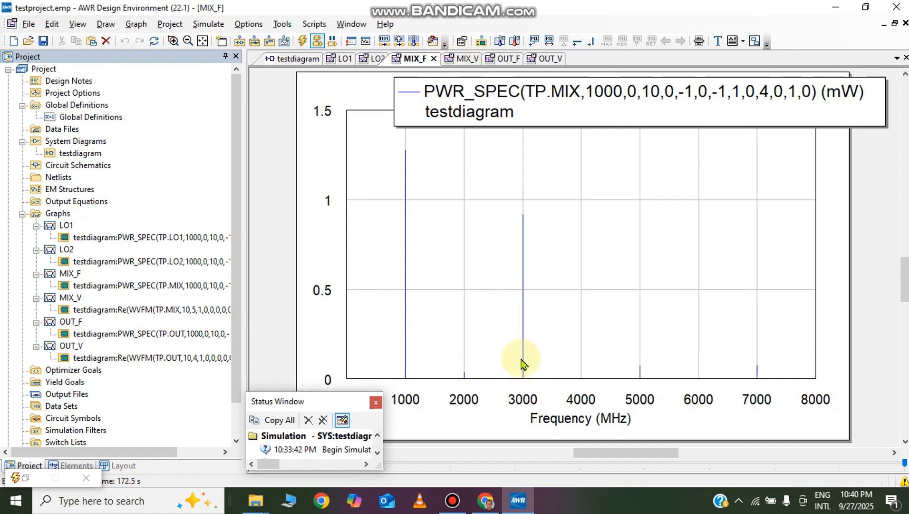
left_click(458, 61)
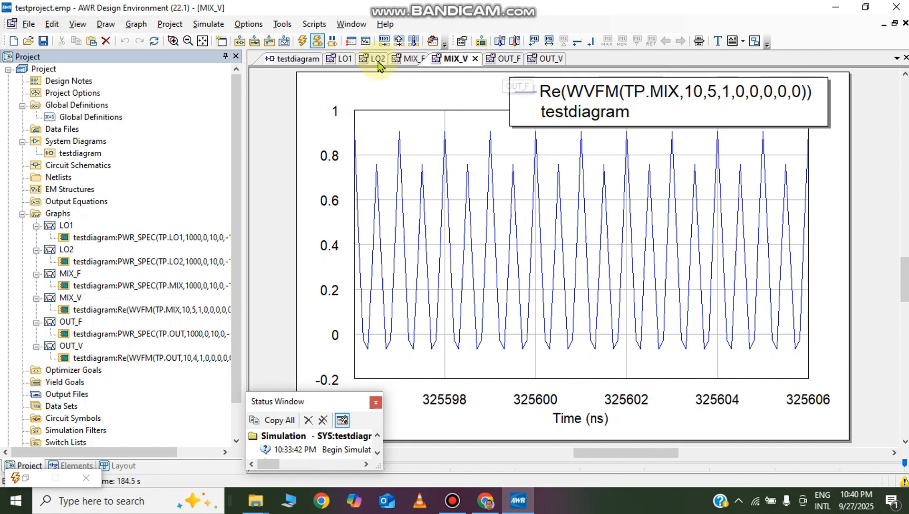
left_click(293, 59)
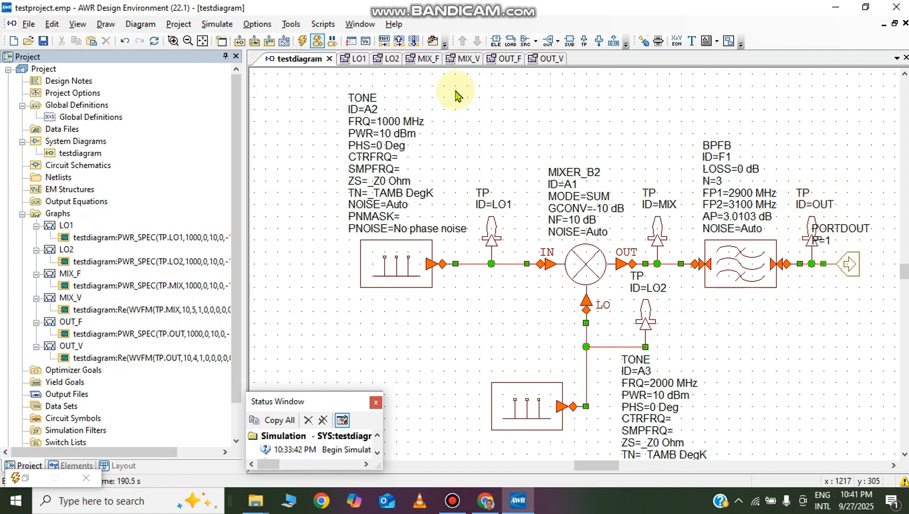
left_click(504, 60)
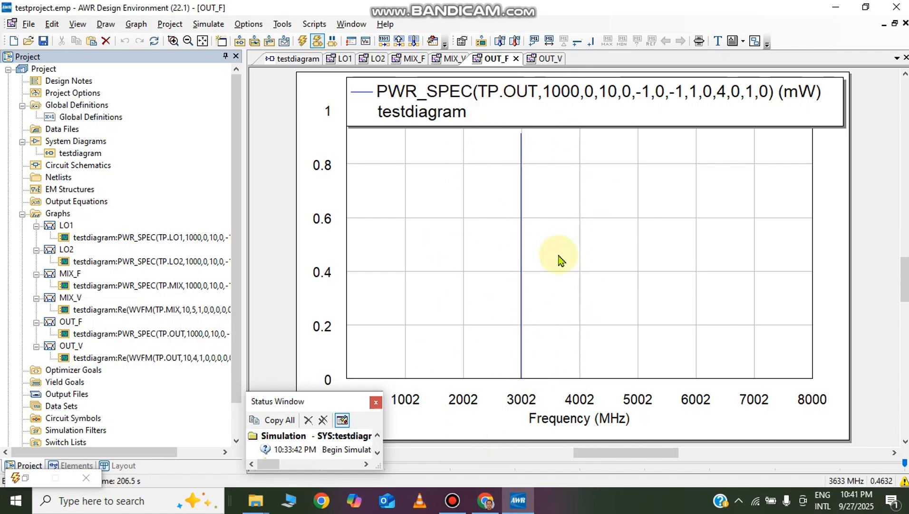
left_click(542, 60)
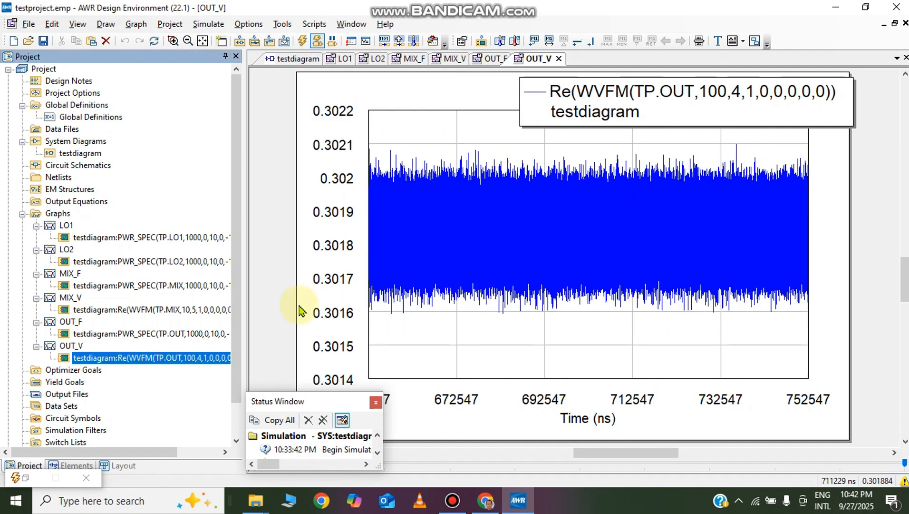
Set the time span of the WVFM measurement in graph OUT_V to 10 ns.
double_click(119, 360)
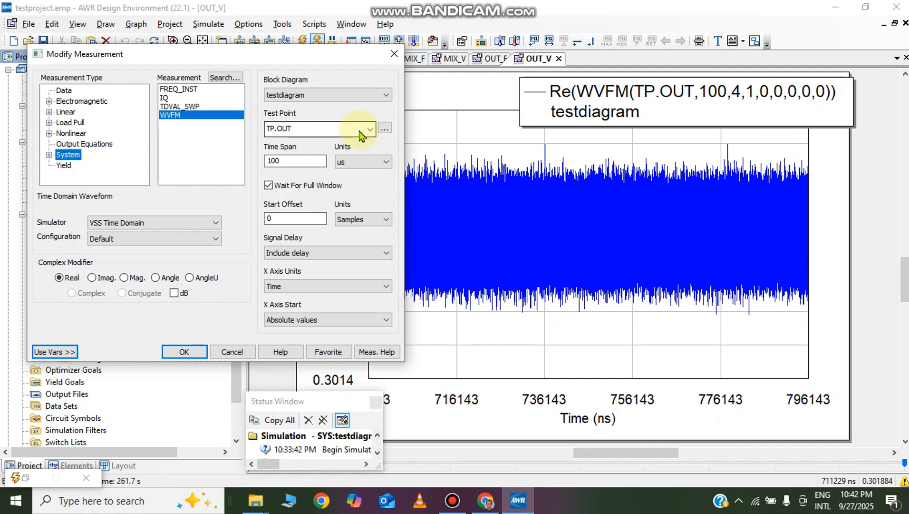
left_click(357, 162)
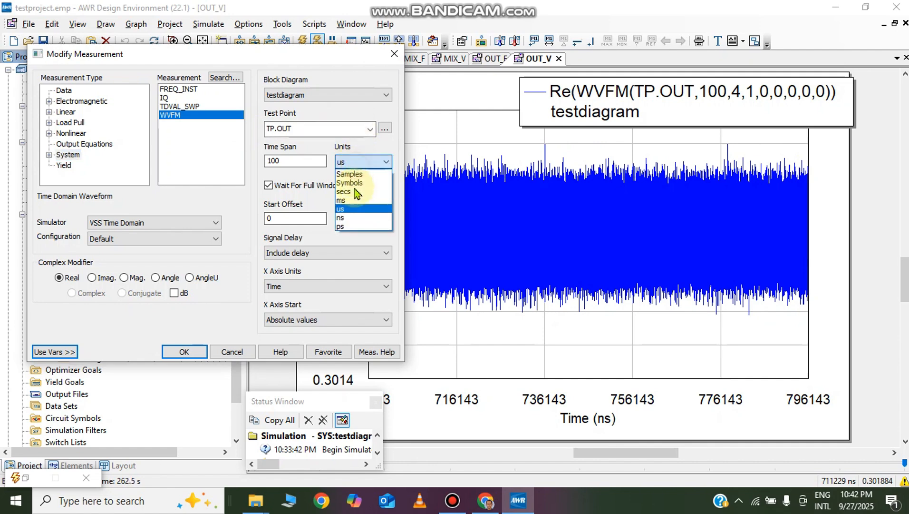
left_click(352, 218)
left_click(305, 162)
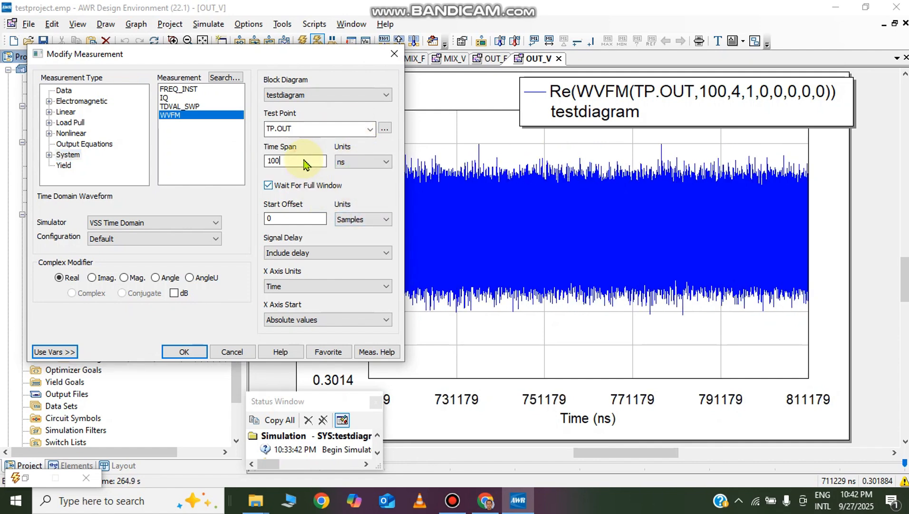
key("BackSpace")
left_click(186, 351)
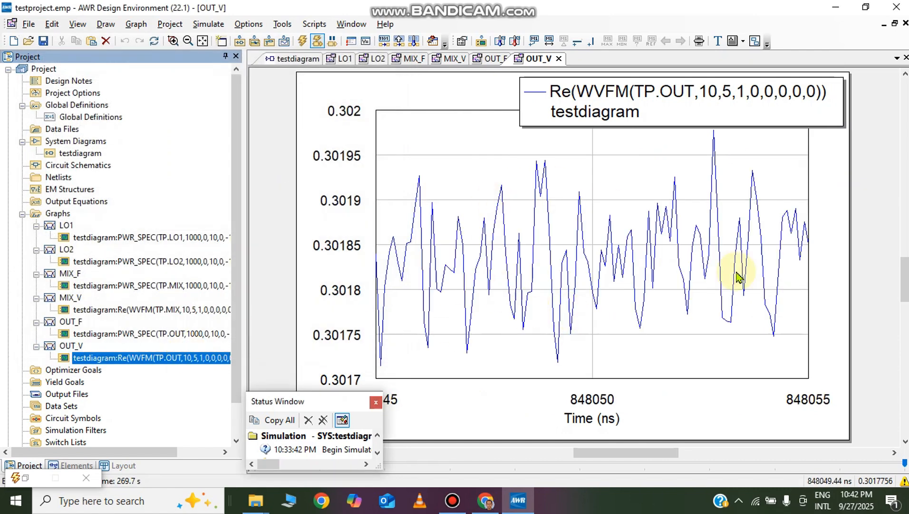
left_click(730, 235)
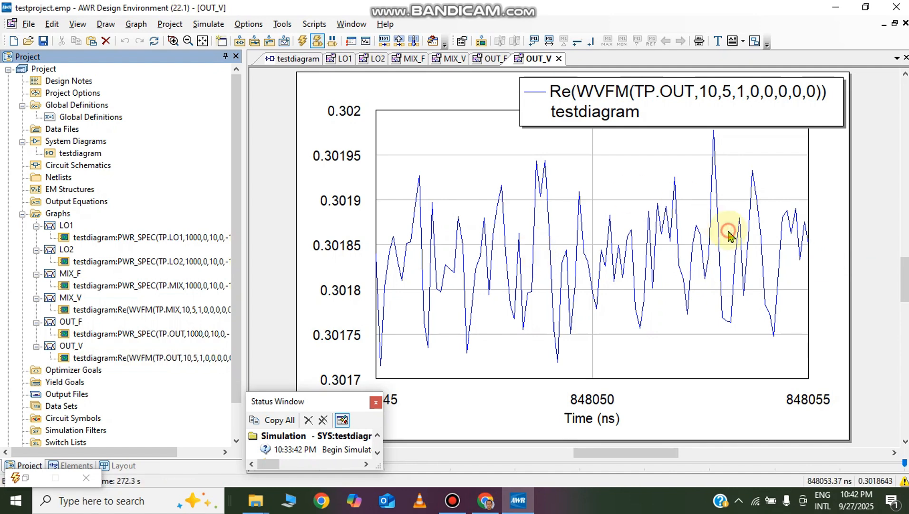
Pause the testdiagram simulation and widen the Status Window so its full message lines can be read.
left_click(288, 62)
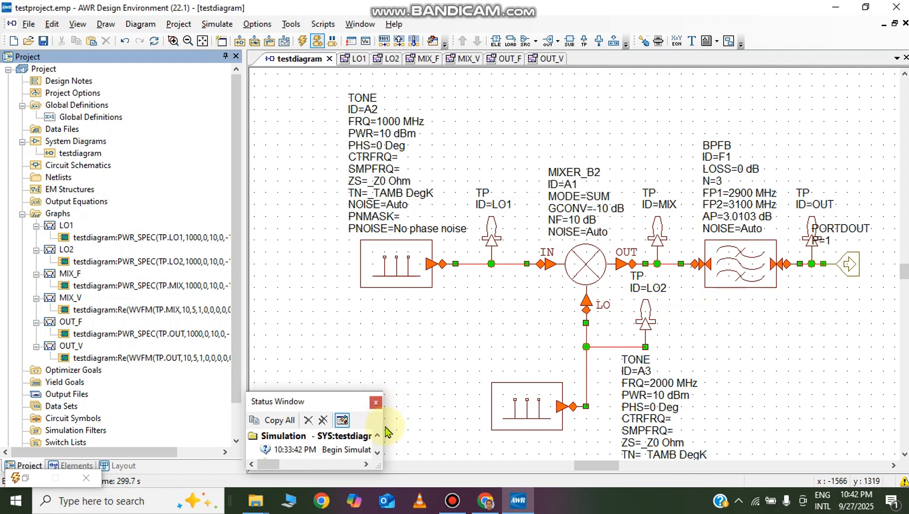
left_click(335, 43)
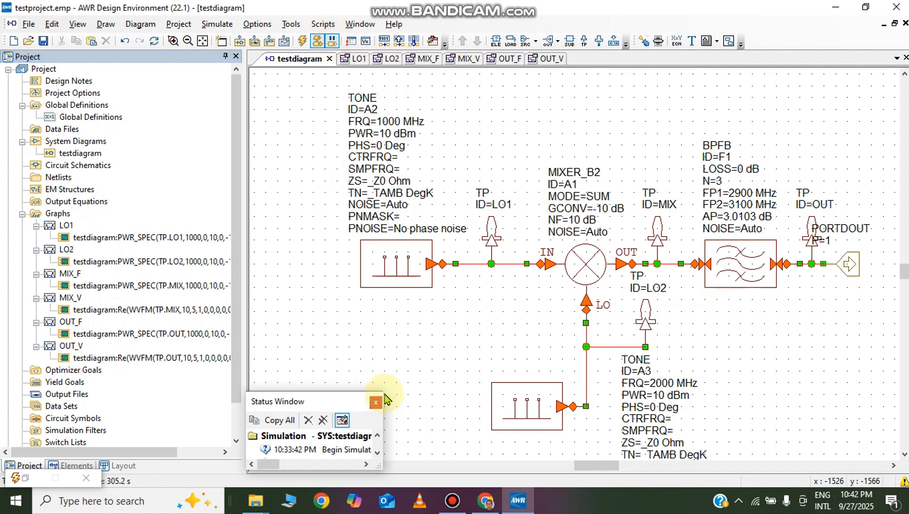
left_click_drag(383, 391, 863, 357)
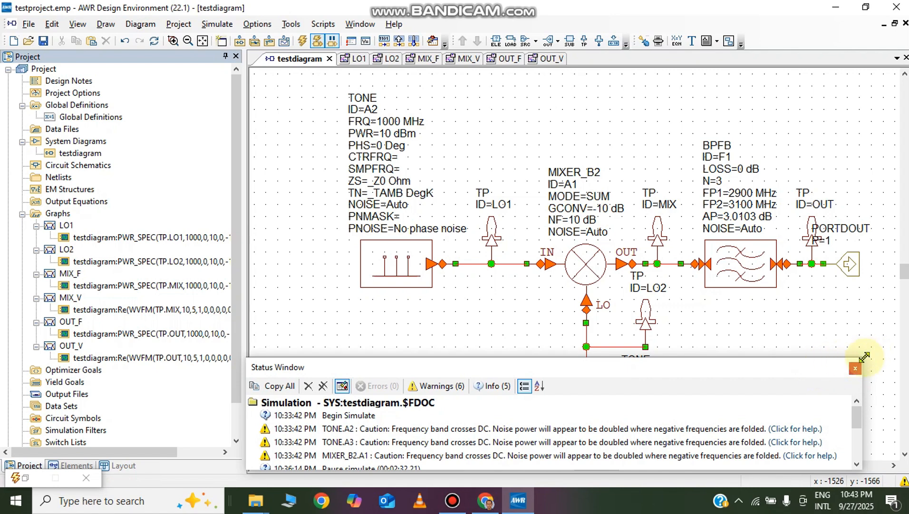
left_click_drag(860, 362, 859, 395)
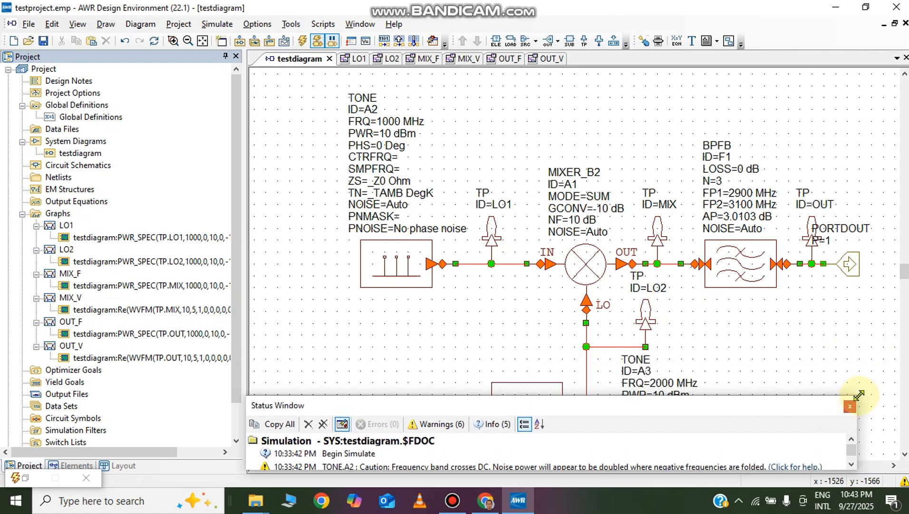